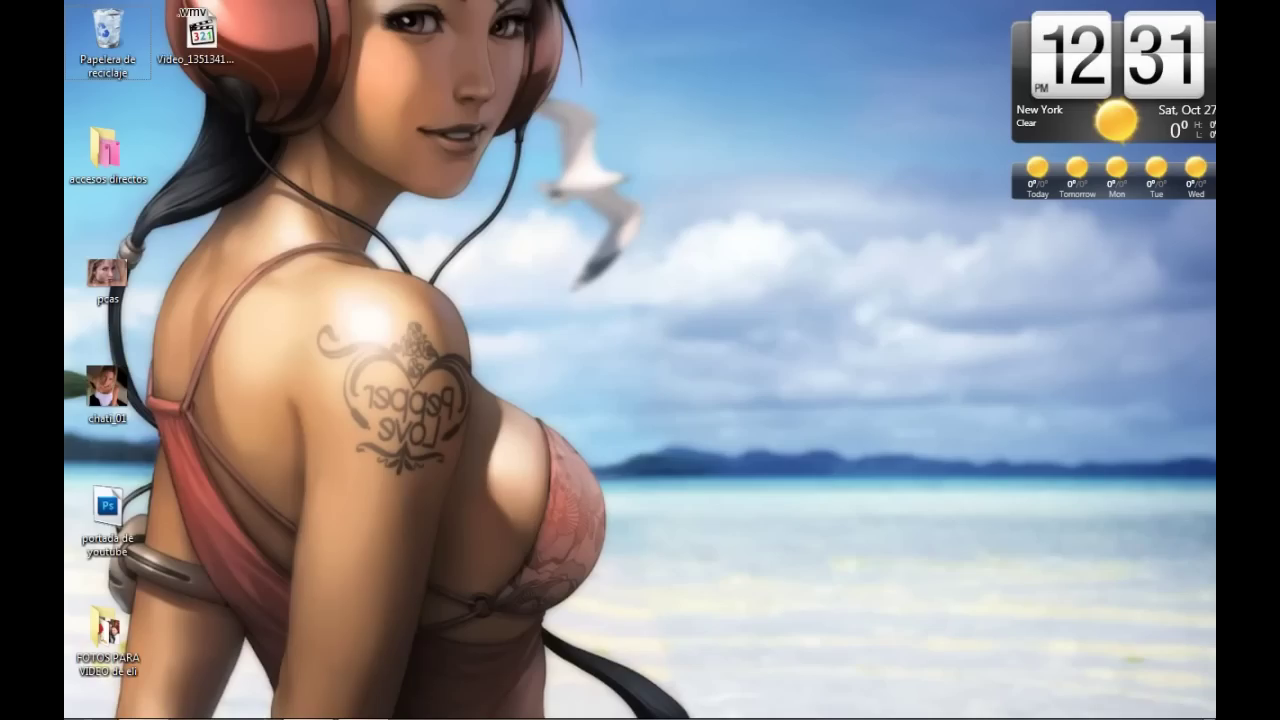
- Pause the YouTube pencil-effect tutorial in Chrome, minimize the browser, and bring Photoshop forward
{"action": "left_click", "coordinate": [140, 702]}
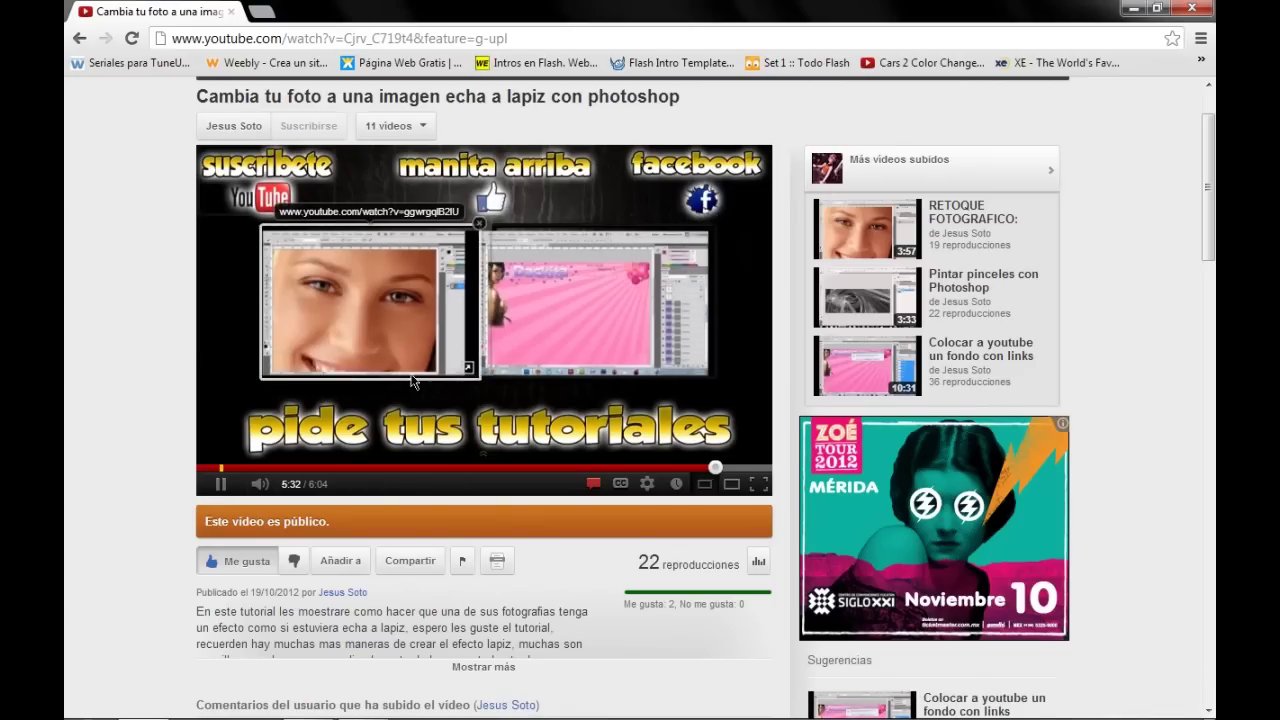
{"action": "left_click", "coordinate": [588, 336]}
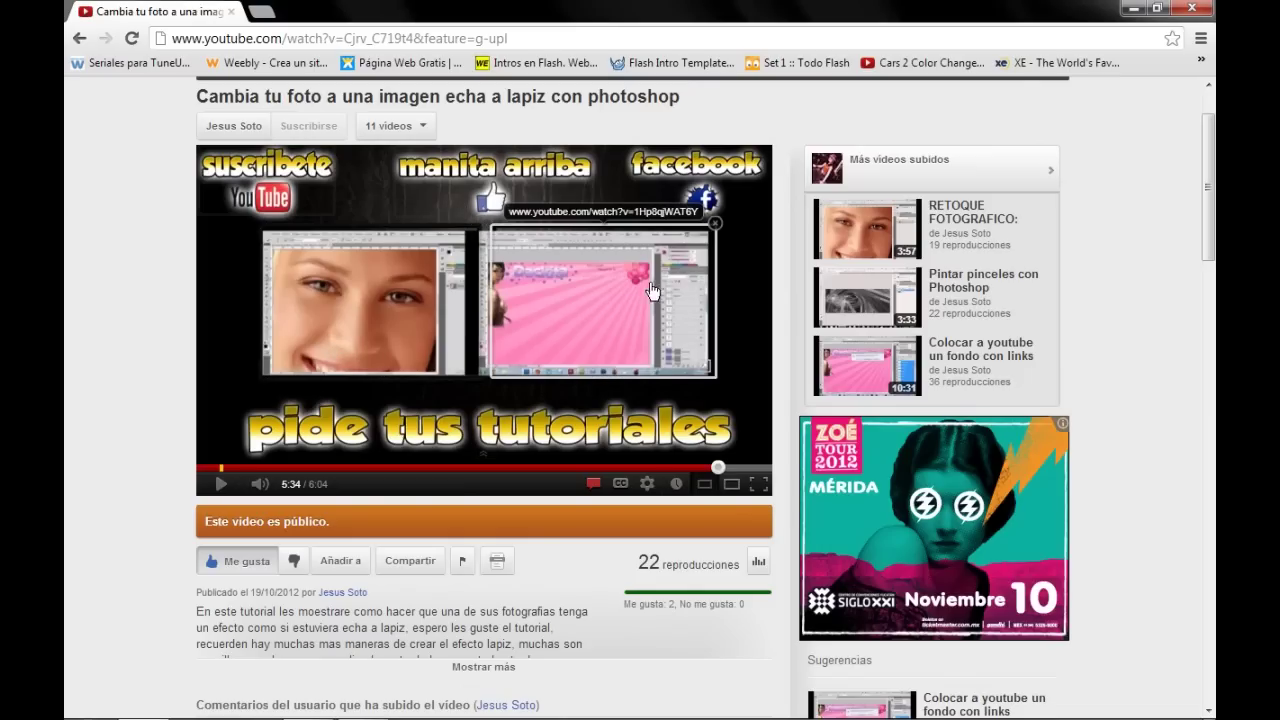
{"action": "left_click", "coordinate": [1136, 8]}
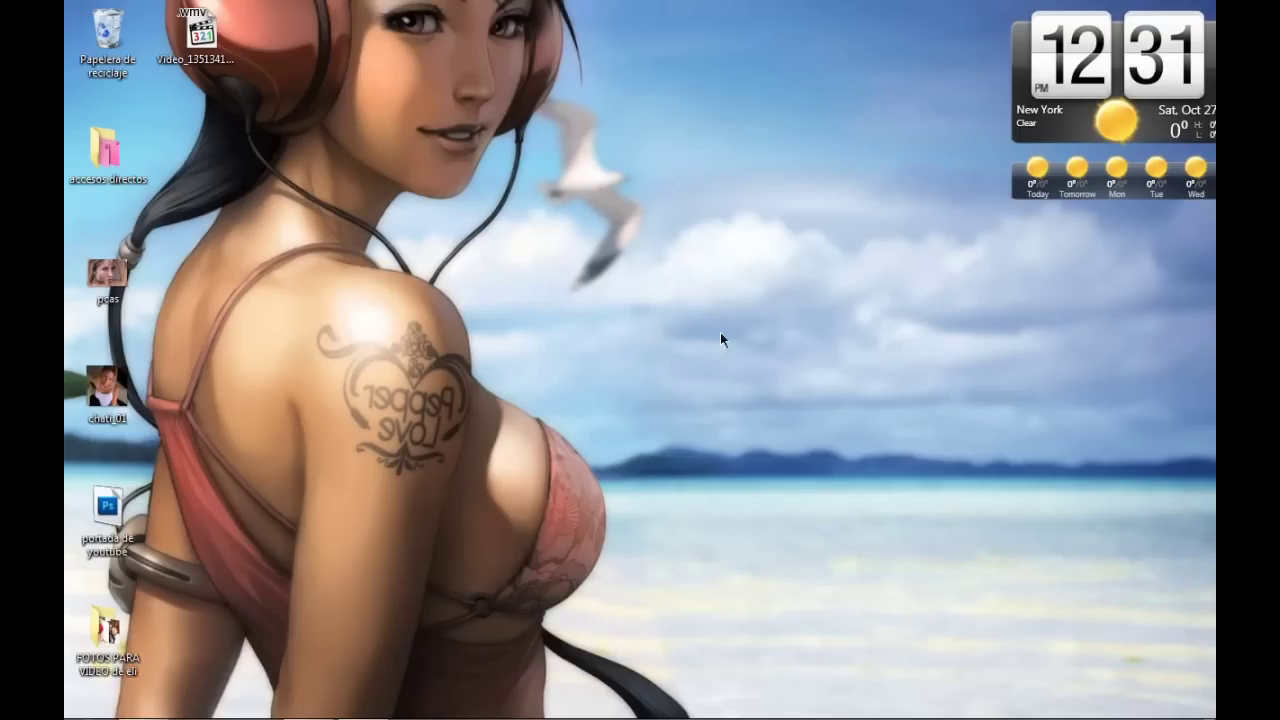
{"action": "mouse_move", "coordinate": [330, 712]}
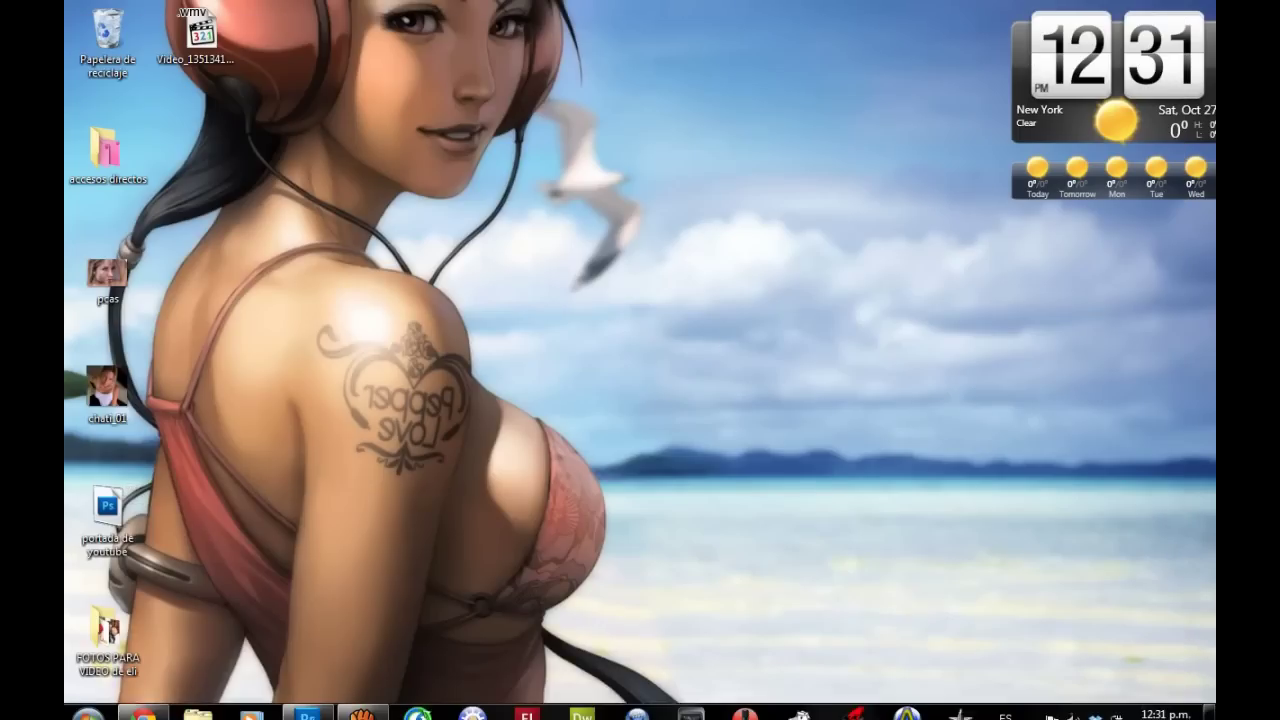
{"action": "left_click", "coordinate": [316, 708]}
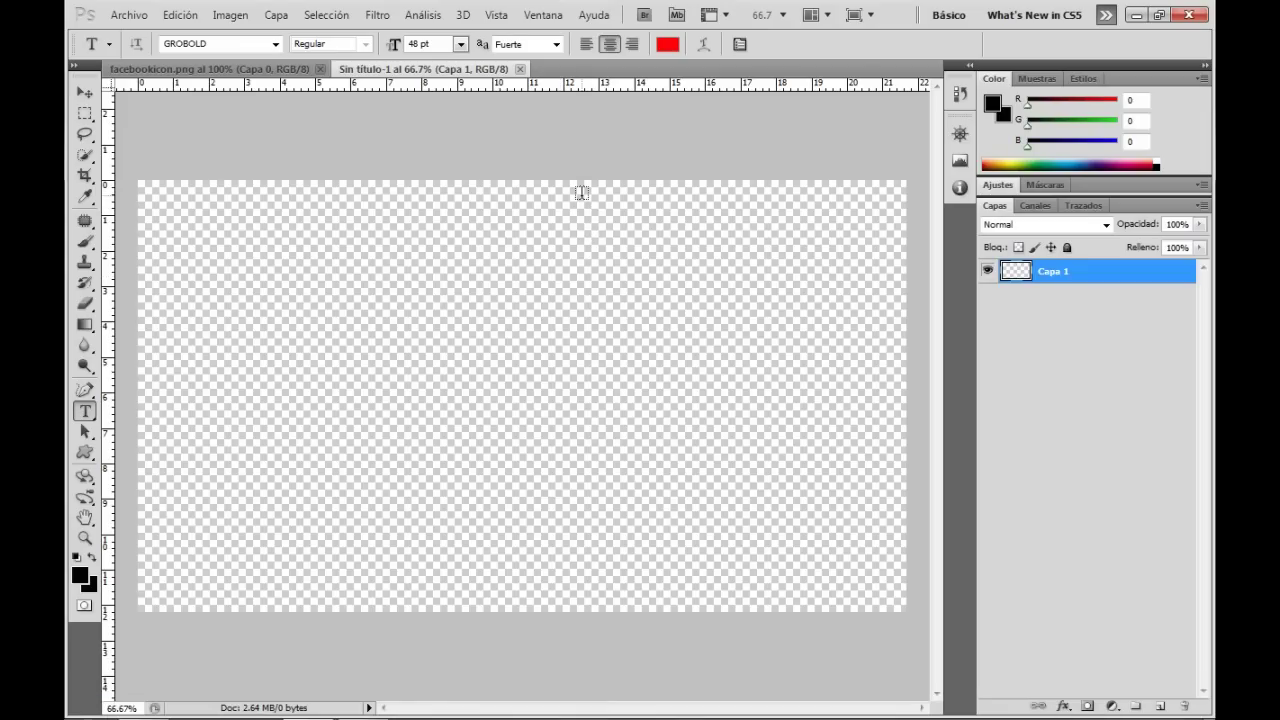
- Cancel a new document, then open the espacio image through Archivo > Abrir
{"action": "left_click", "coordinate": [129, 14]}
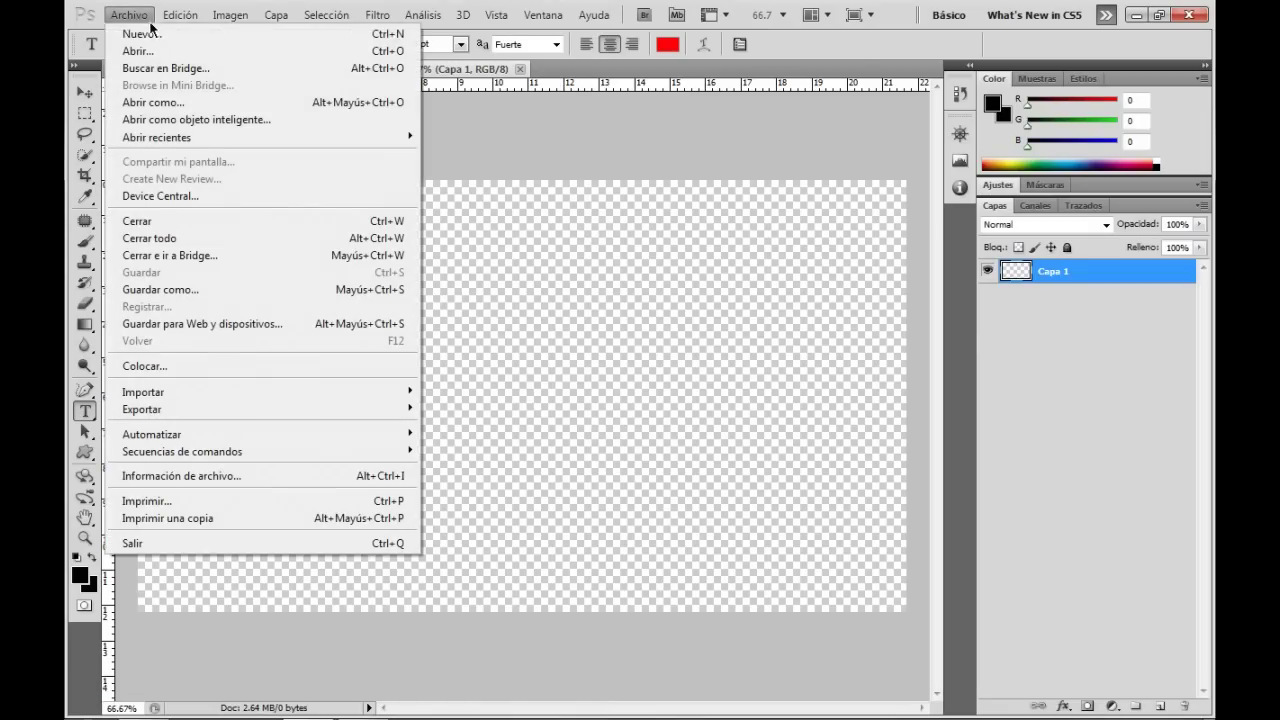
{"action": "left_click", "coordinate": [152, 36]}
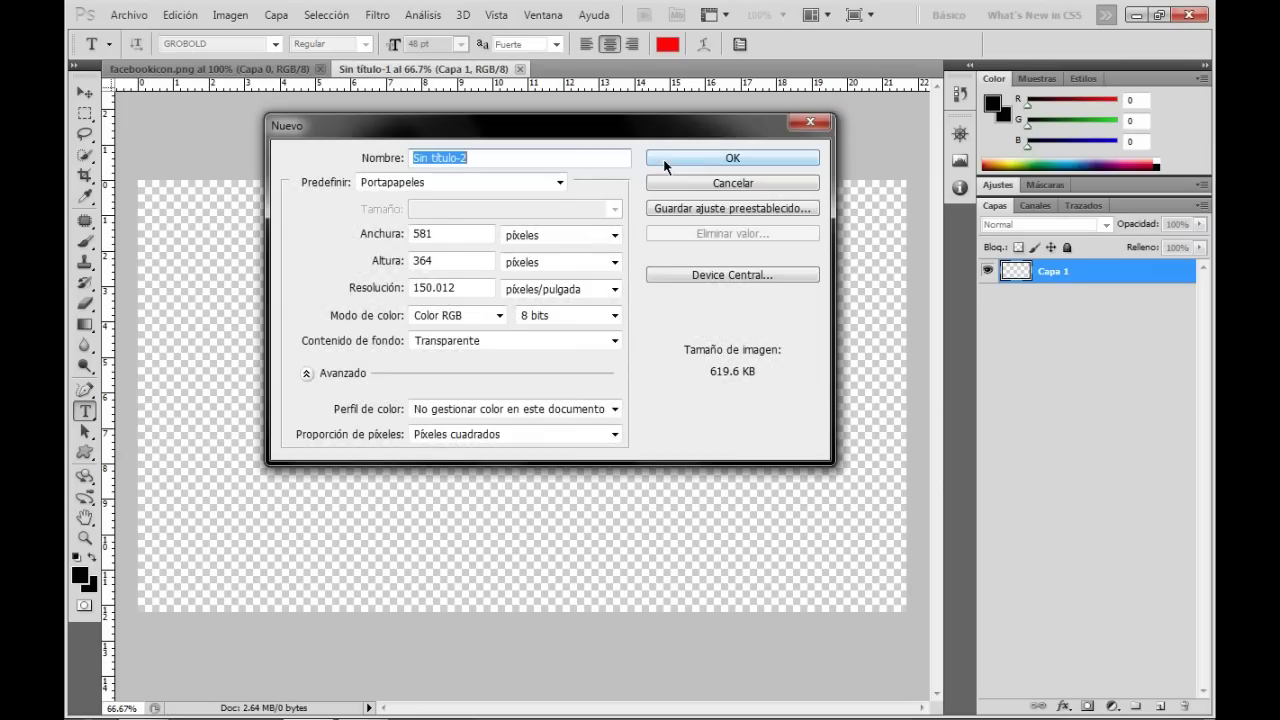
{"action": "left_click", "coordinate": [760, 184]}
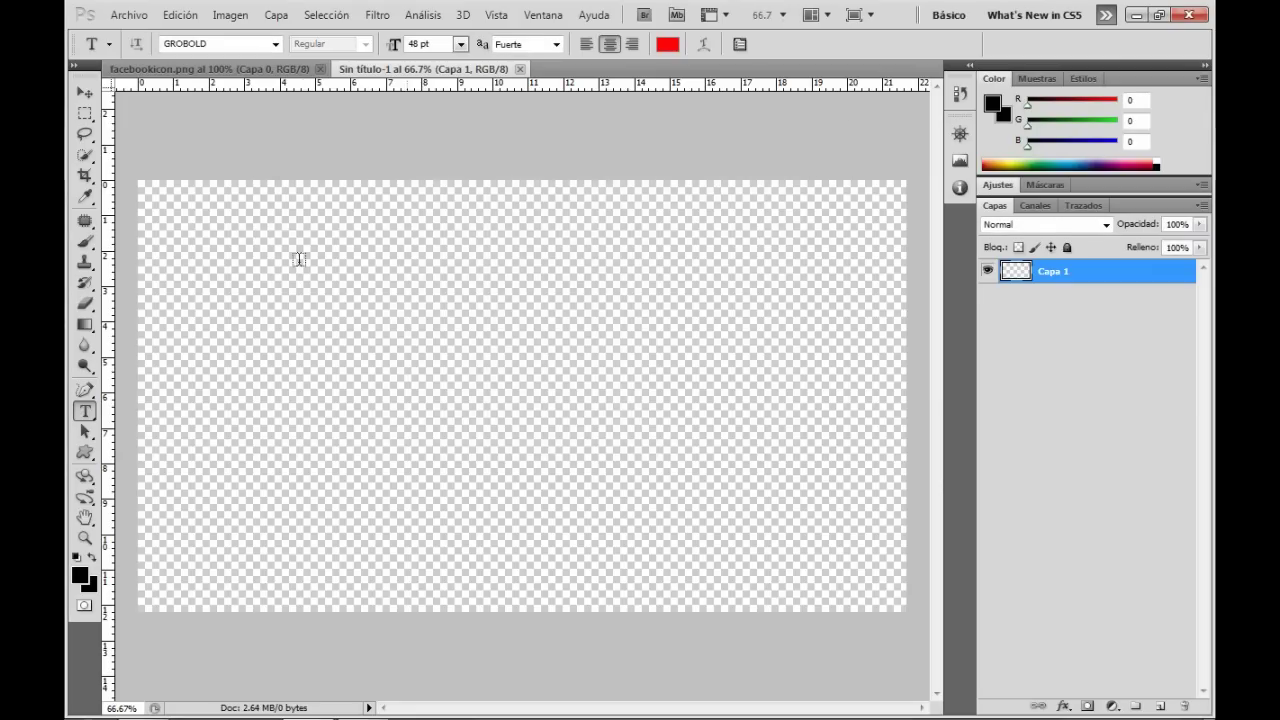
{"action": "left_click", "coordinate": [127, 15]}
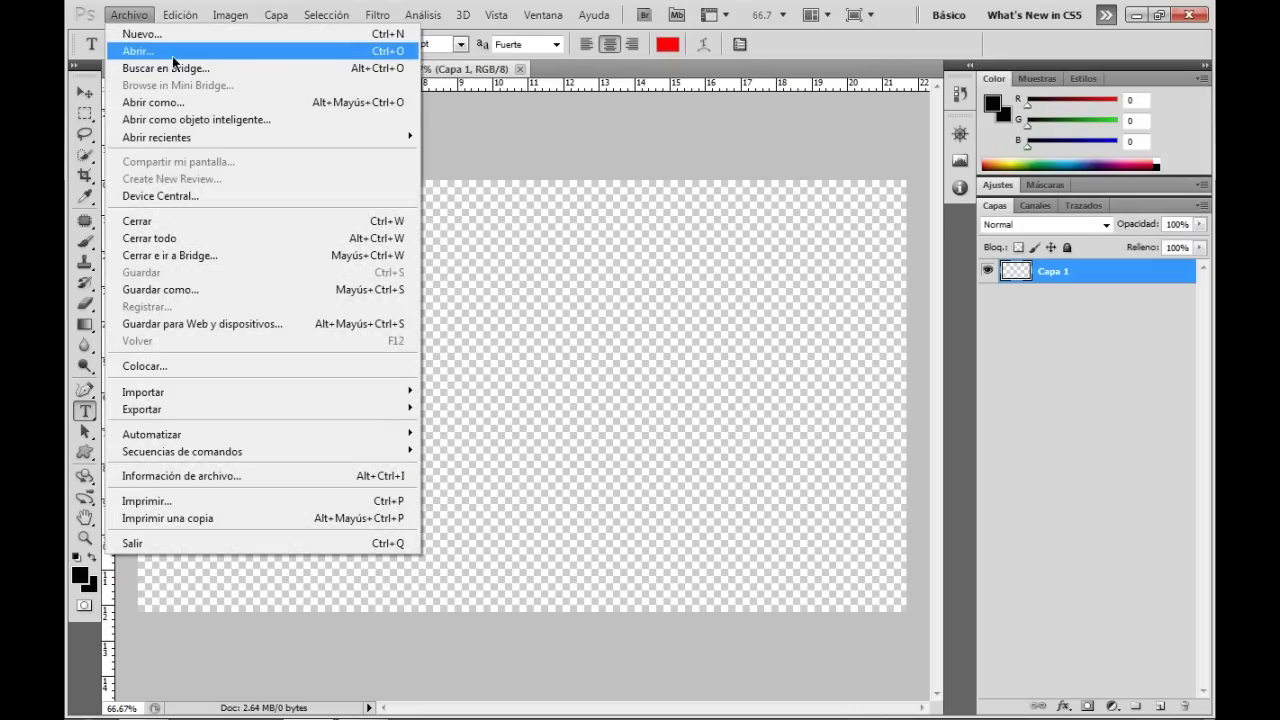
{"action": "left_click", "coordinate": [172, 55]}
{"action": "left_click", "coordinate": [522, 316]}
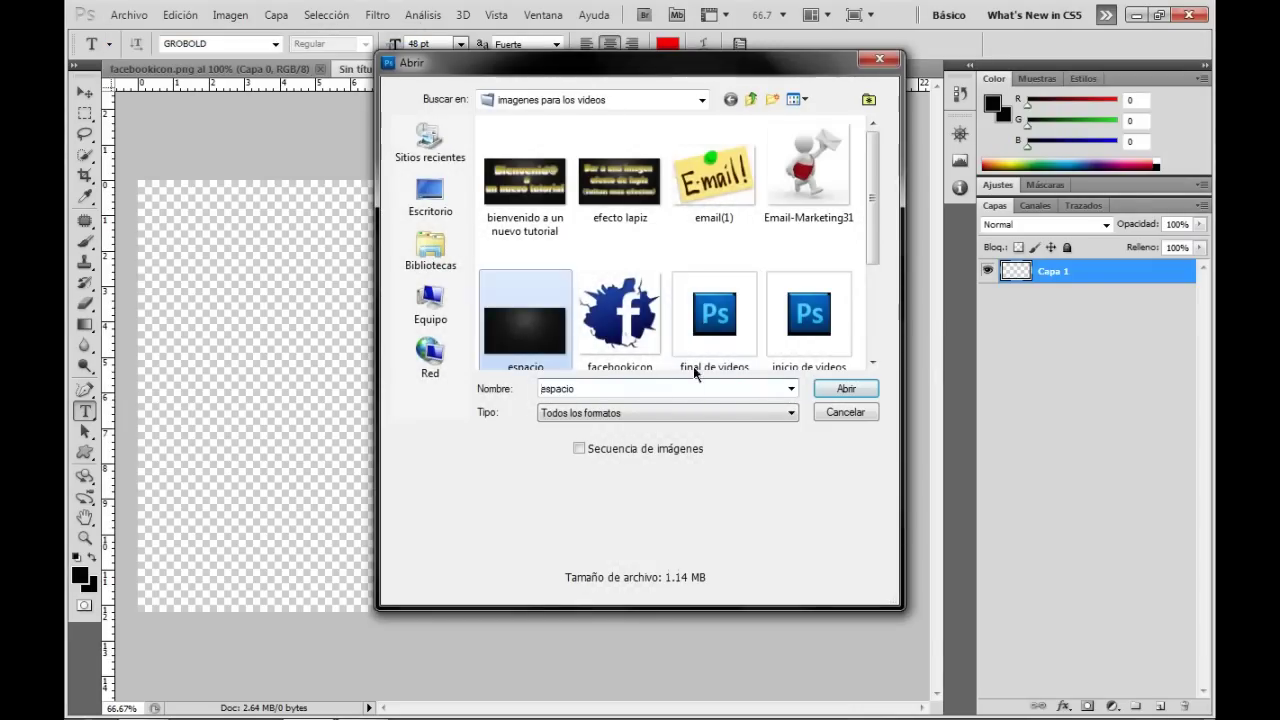
{"action": "left_click", "coordinate": [846, 388]}
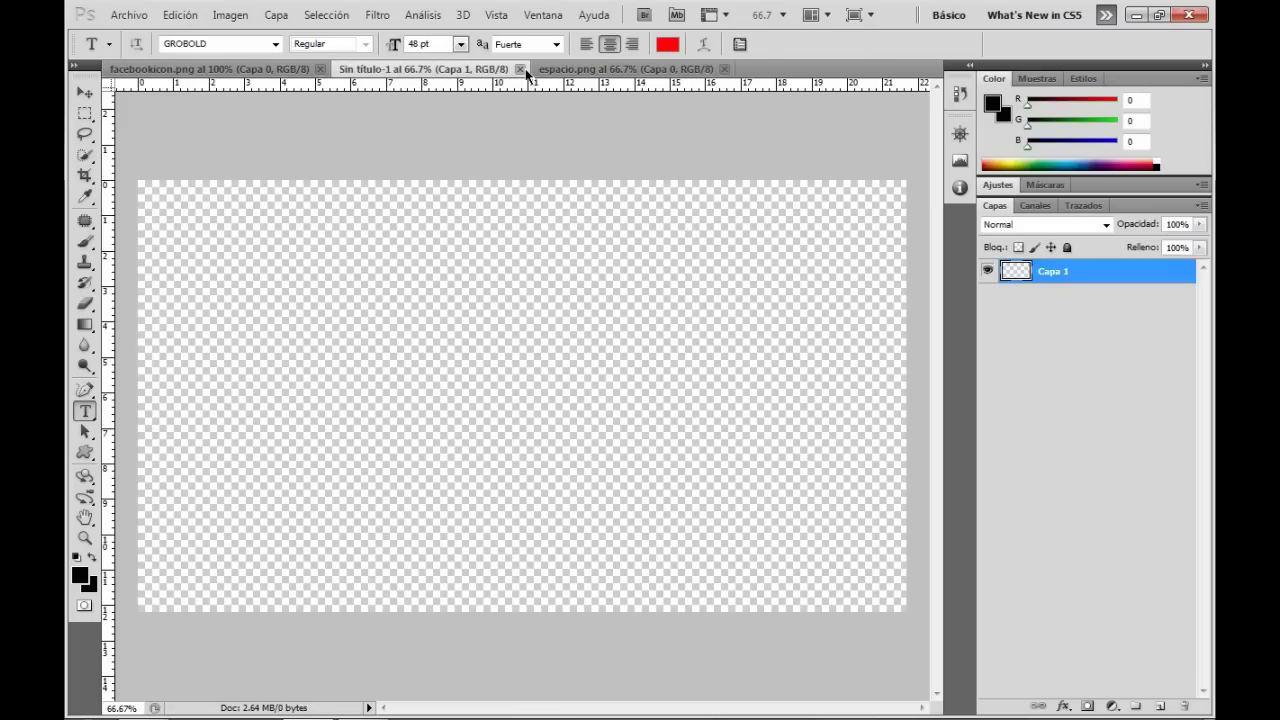
- Close the empty Sin título-1 document and add a new layer, Capa 1, to espacio
{"action": "left_click", "coordinate": [523, 70]}
{"action": "left_click", "coordinate": [520, 69]}
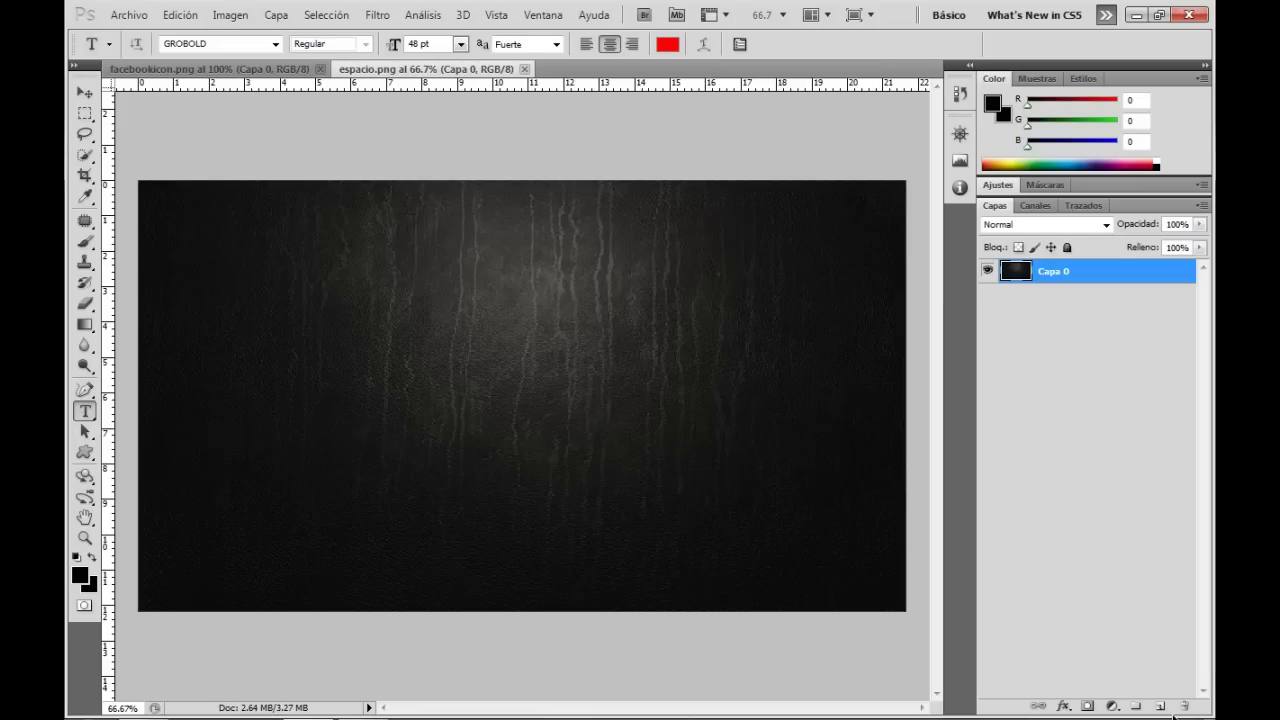
{"action": "left_click", "coordinate": [1160, 707]}
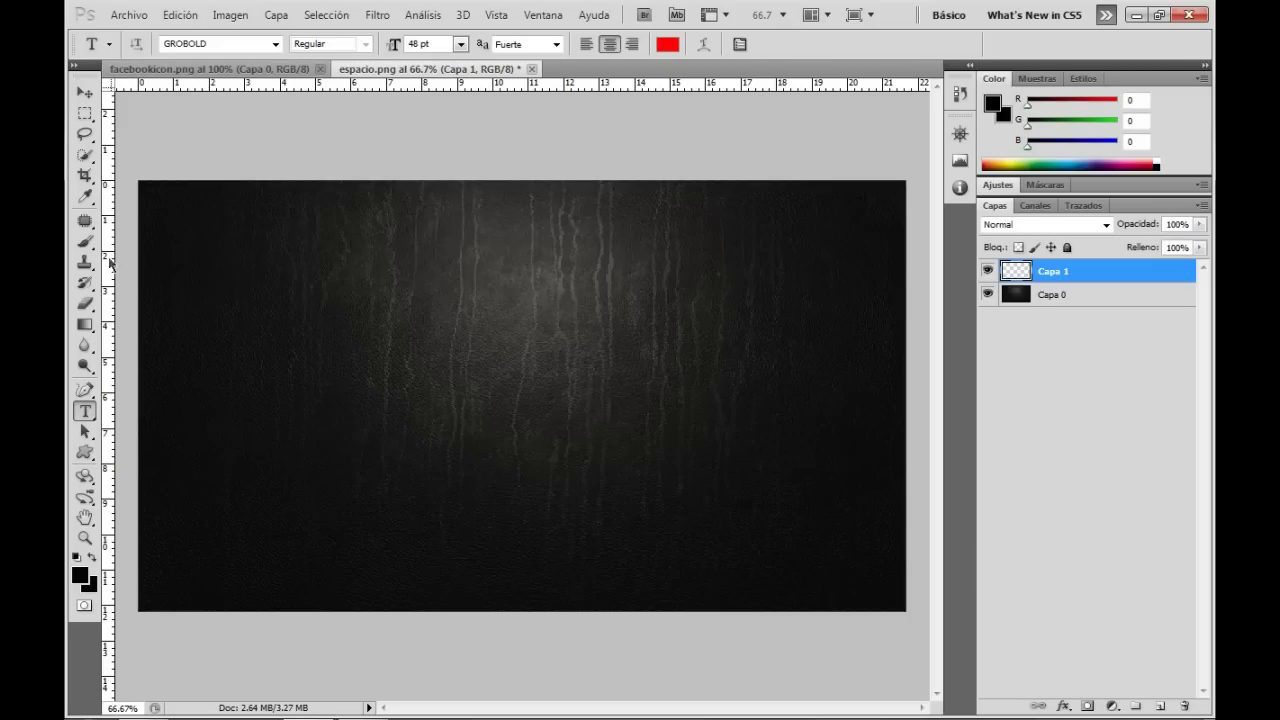
- Open the facebookicon image through Archivo > Abrir
{"action": "left_click", "coordinate": [129, 15]}
{"action": "left_click", "coordinate": [140, 51]}
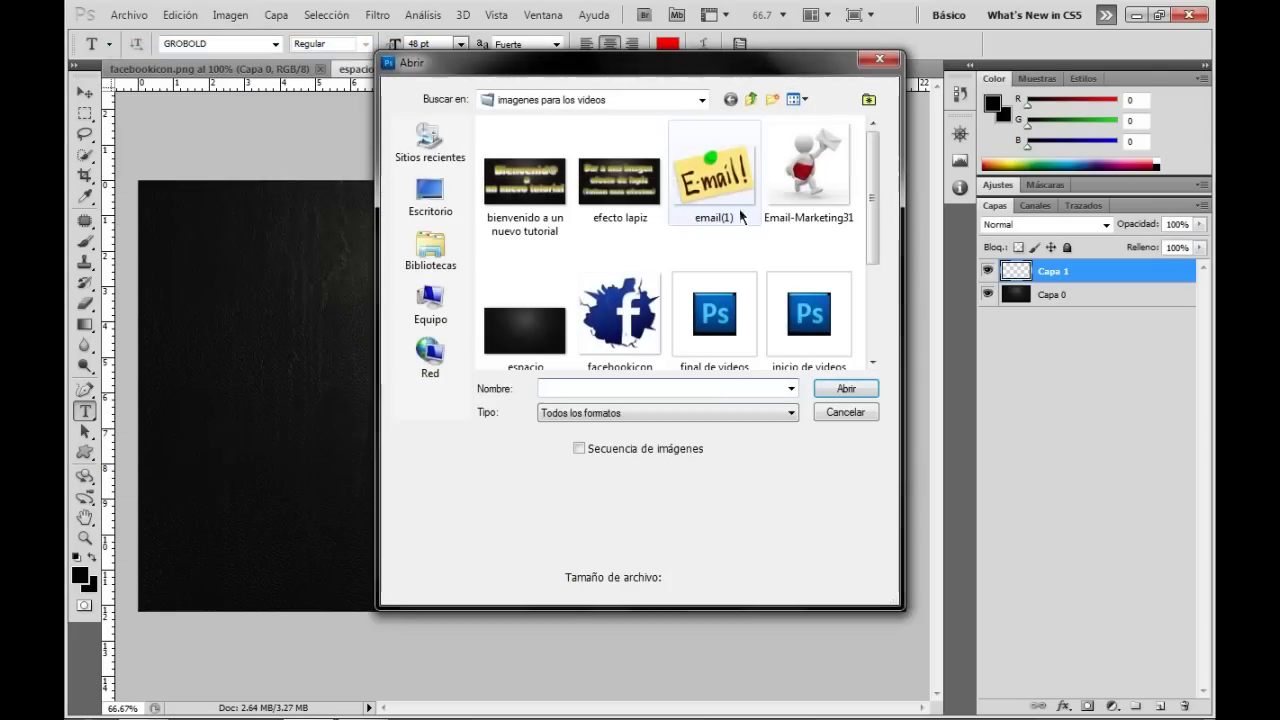
{"action": "left_click_drag", "start_coordinate": [873, 190], "coordinate": [868, 293]}
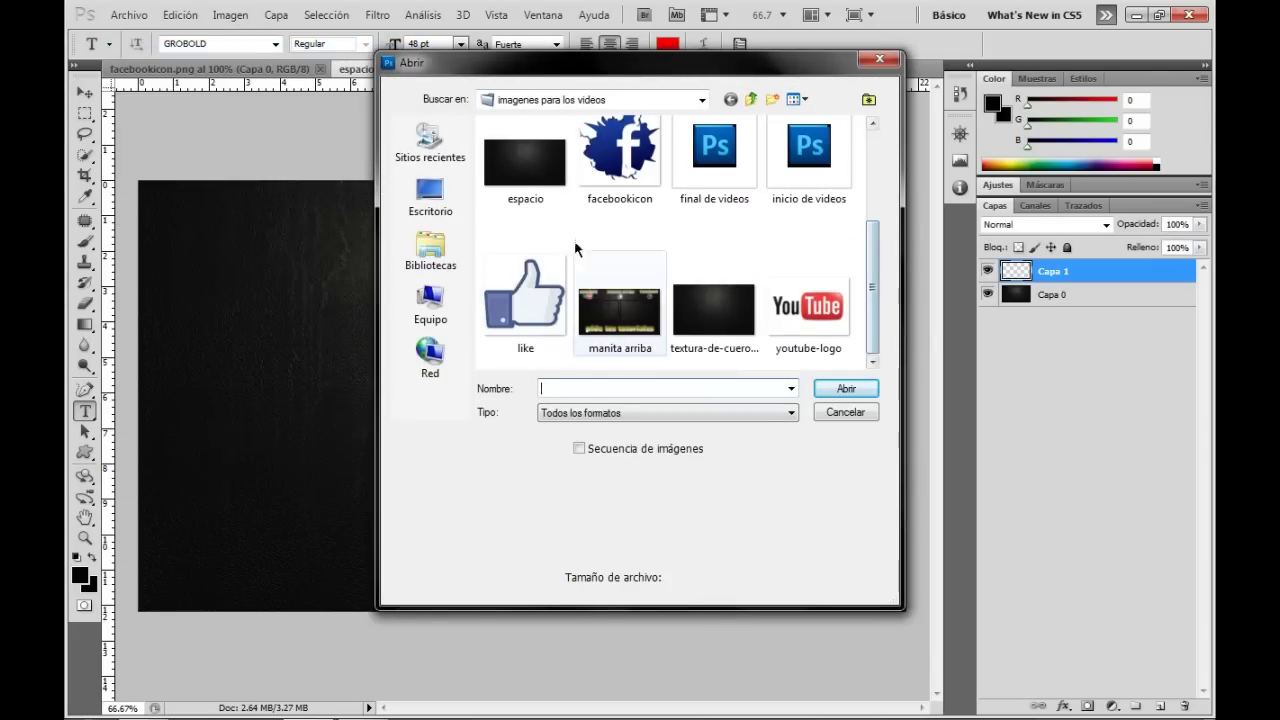
{"action": "left_click", "coordinate": [620, 150]}
{"action": "left_click", "coordinate": [848, 389]}
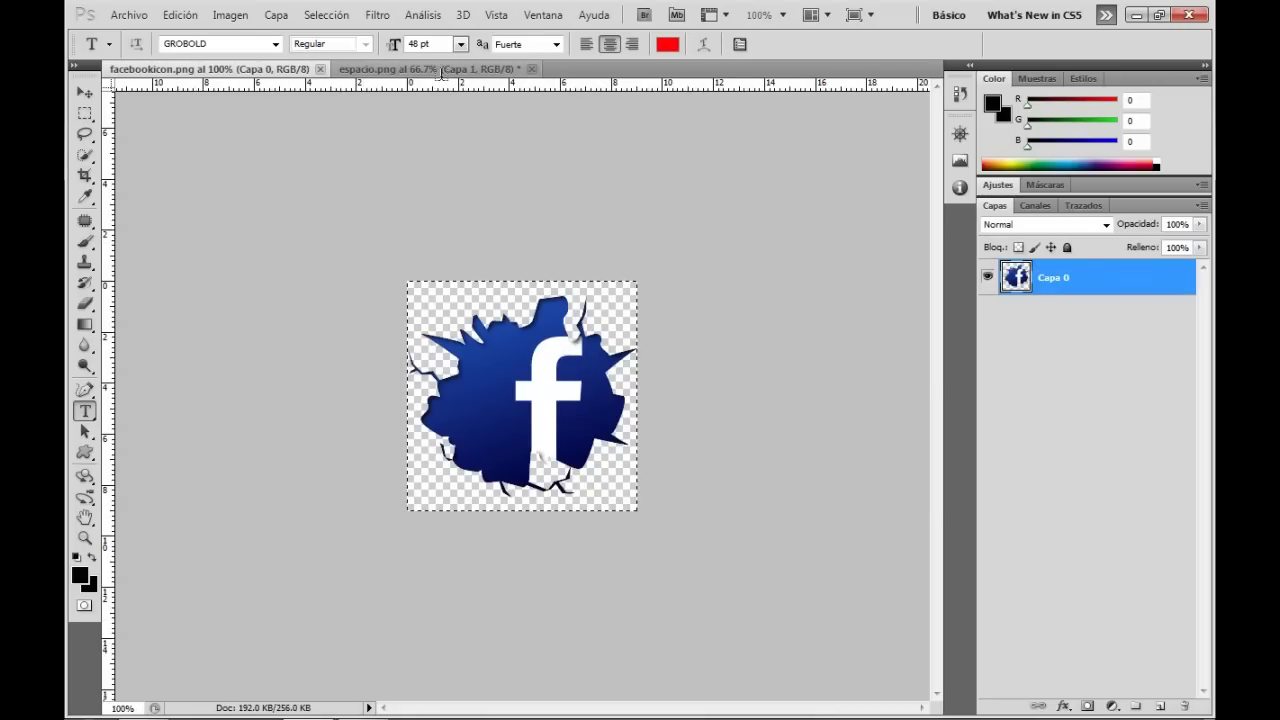
- Place three Facebook icons at the banner's top left, centre and right, then drag a text box along the bottom
{"action": "left_click", "coordinate": [443, 69]}
{"action": "left_click", "coordinate": [85, 90]}
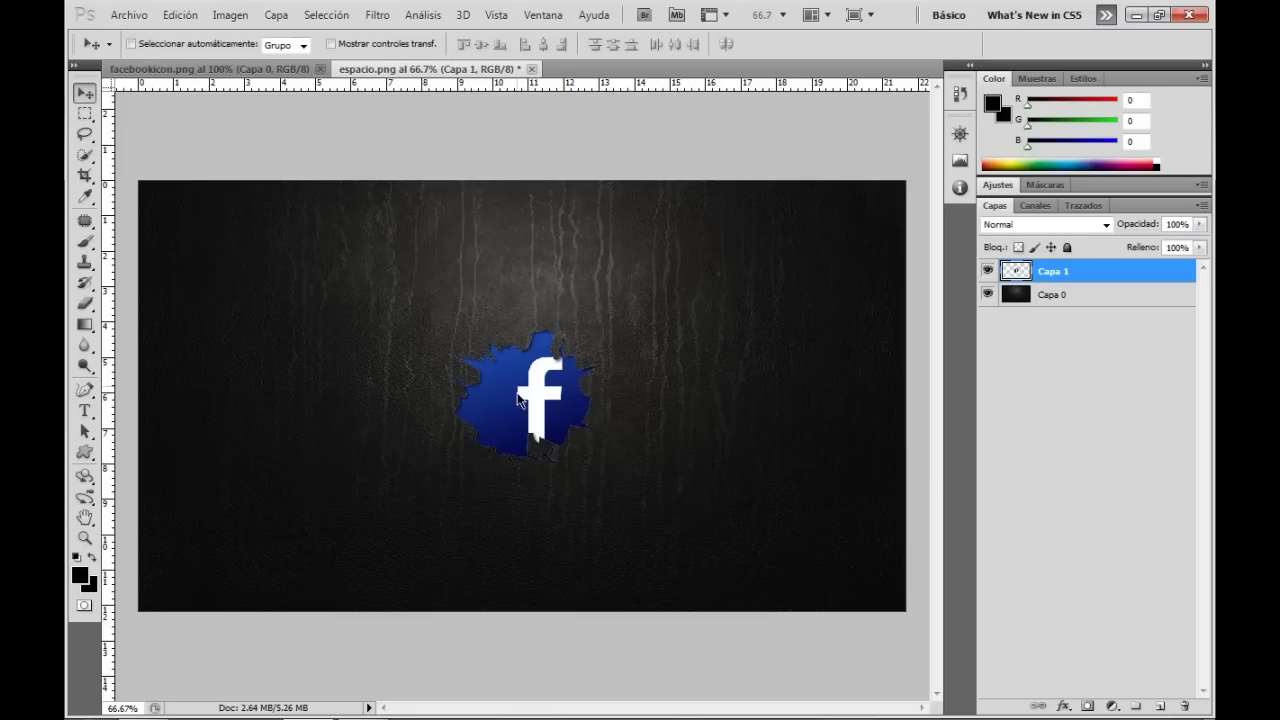
{"action": "left_click_drag", "start_coordinate": [522, 410], "coordinate": [212, 272]}
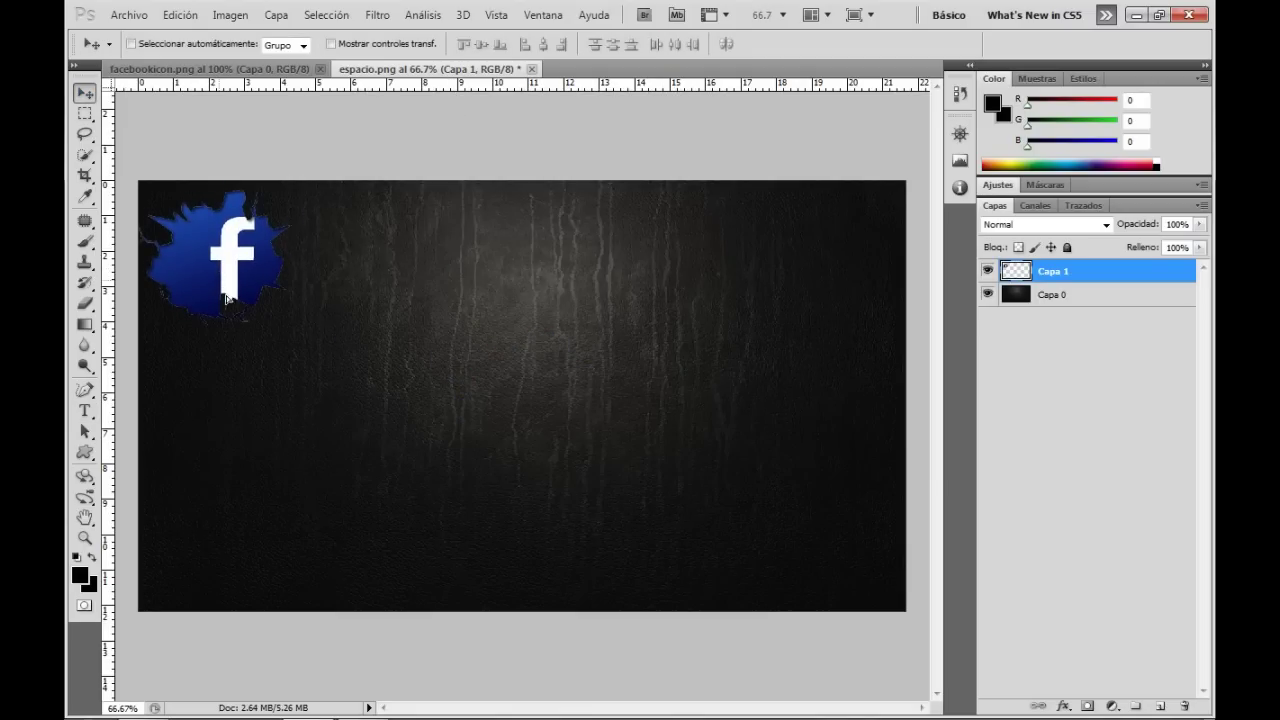
{"action": "key", "text": "ctrl+v"}
{"action": "left_click_drag", "start_coordinate": [508, 398], "coordinate": [512, 252]}
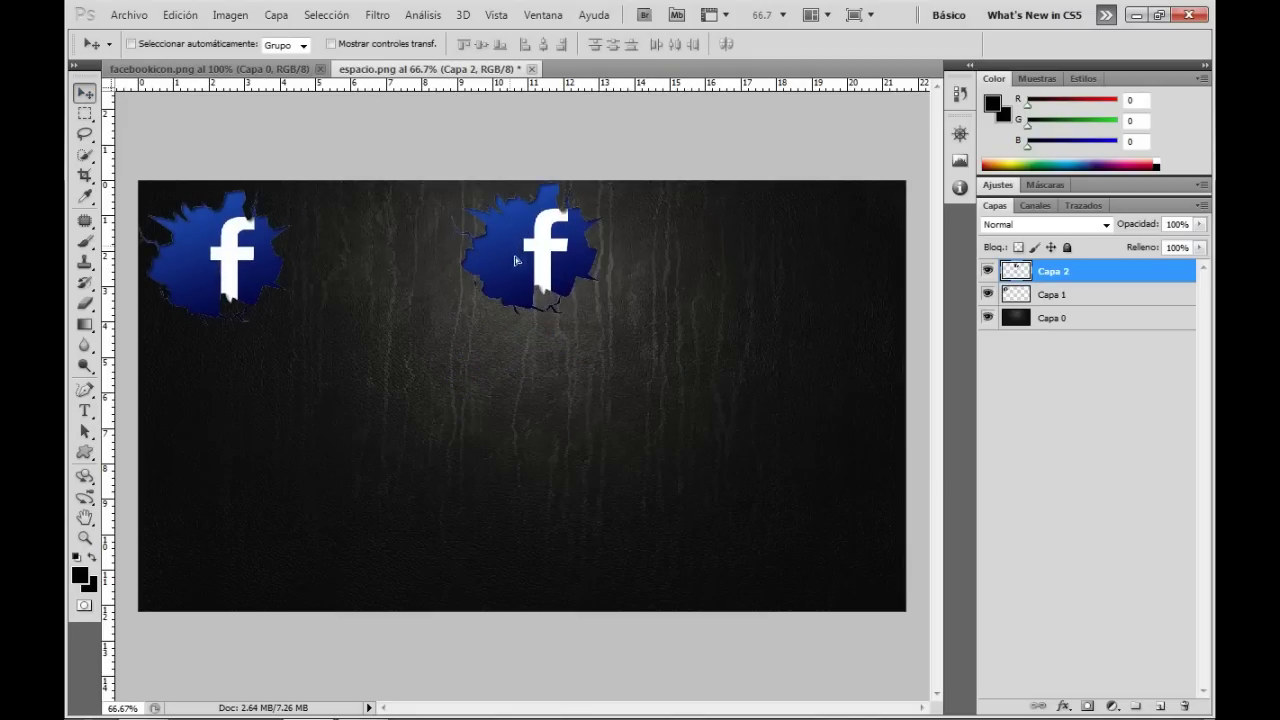
{"action": "key", "text": "ctrl+v"}
{"action": "left_click_drag", "start_coordinate": [510, 410], "coordinate": [800, 255]}
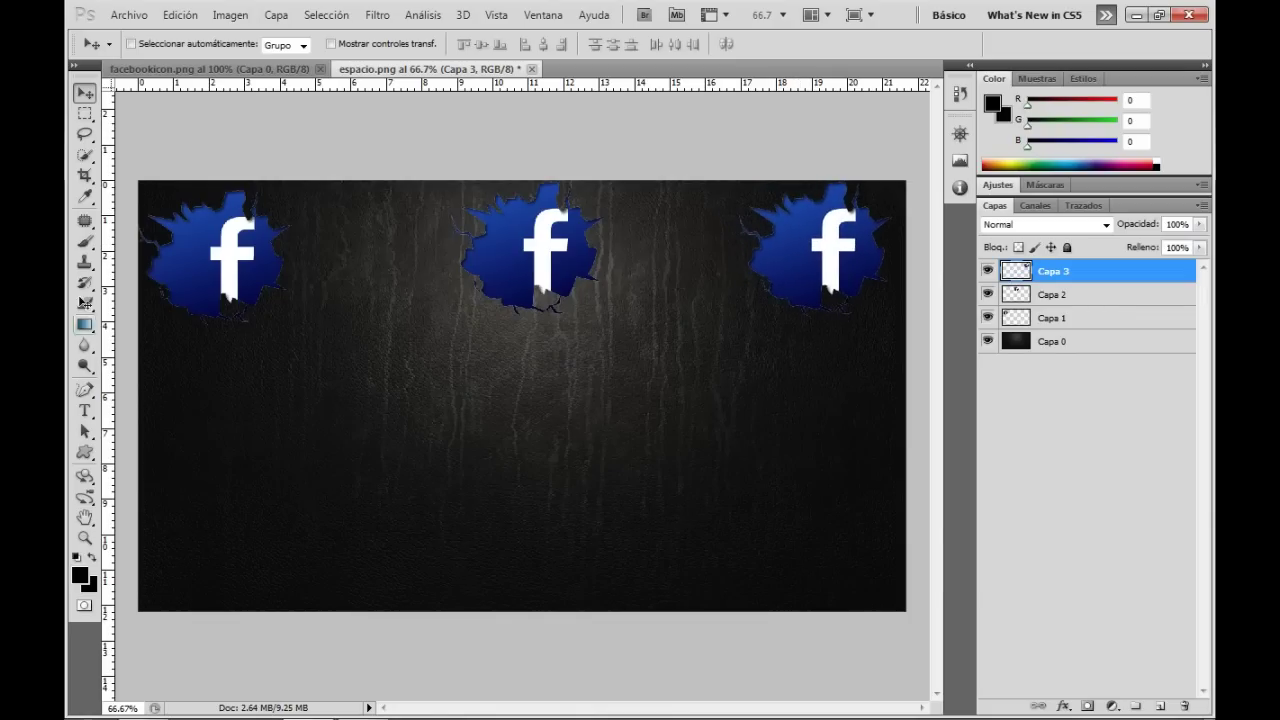
{"action": "left_click", "coordinate": [84, 410]}
{"action": "mouse_move", "coordinate": [147, 507]}
{"action": "left_mouse_down"}
{"action": "mouse_move", "coordinate": [712, 548]}
{"action": "mouse_move", "coordinate": [987, 611]}
{"action": "left_mouse_up"}
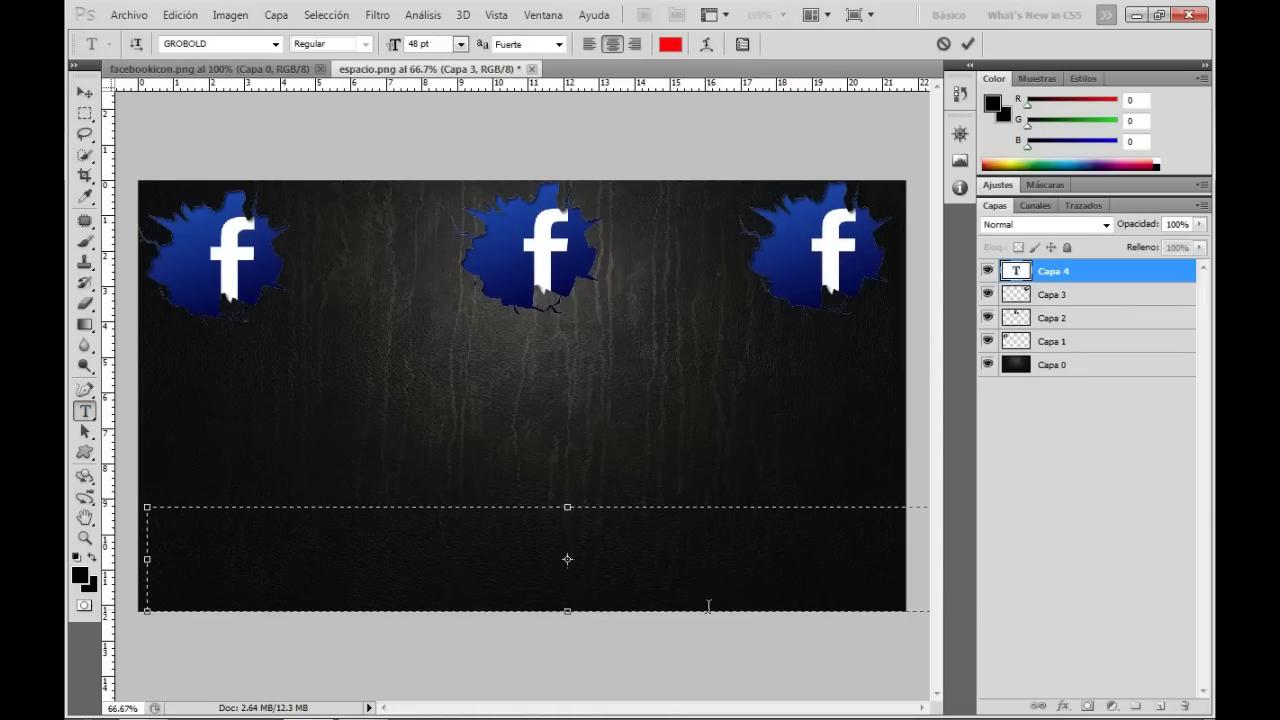
- Commit the caption 'Esta es una prueba', then scale icon layers Capa 1–3 to 70.87% height
{"action": "type", "text": "Esta es una prueba"}
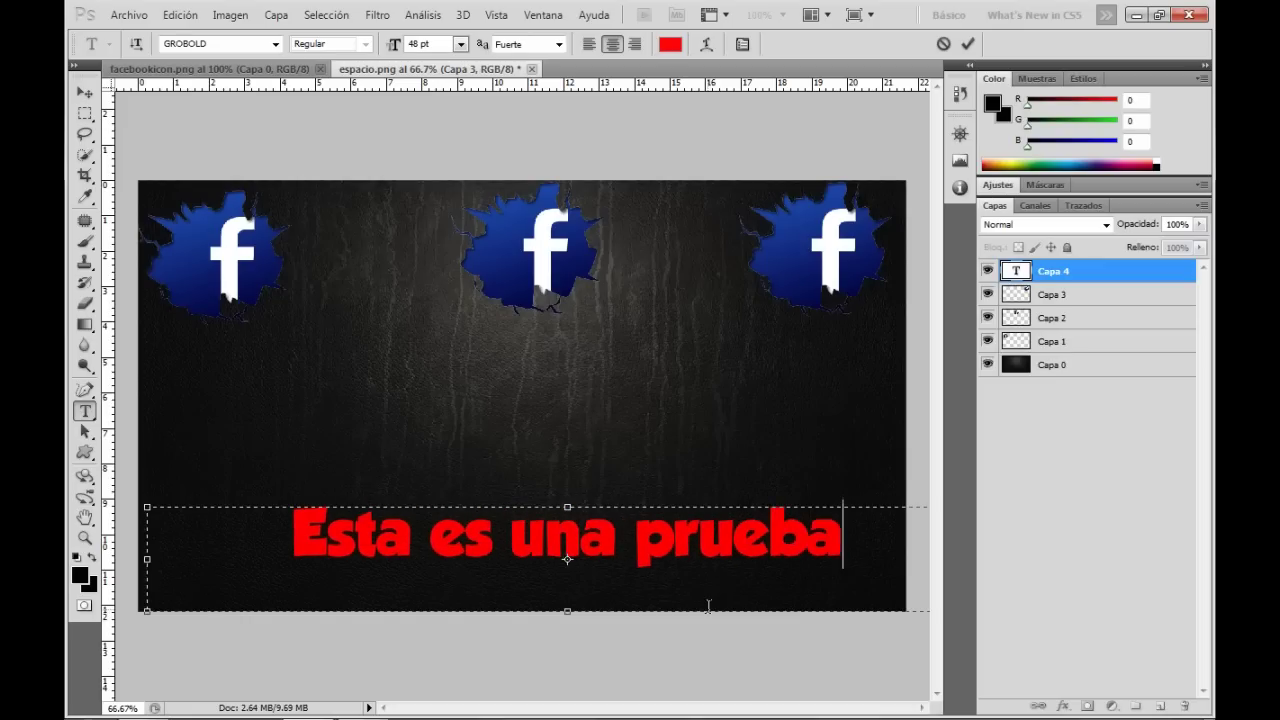
{"action": "left_click", "coordinate": [85, 113]}
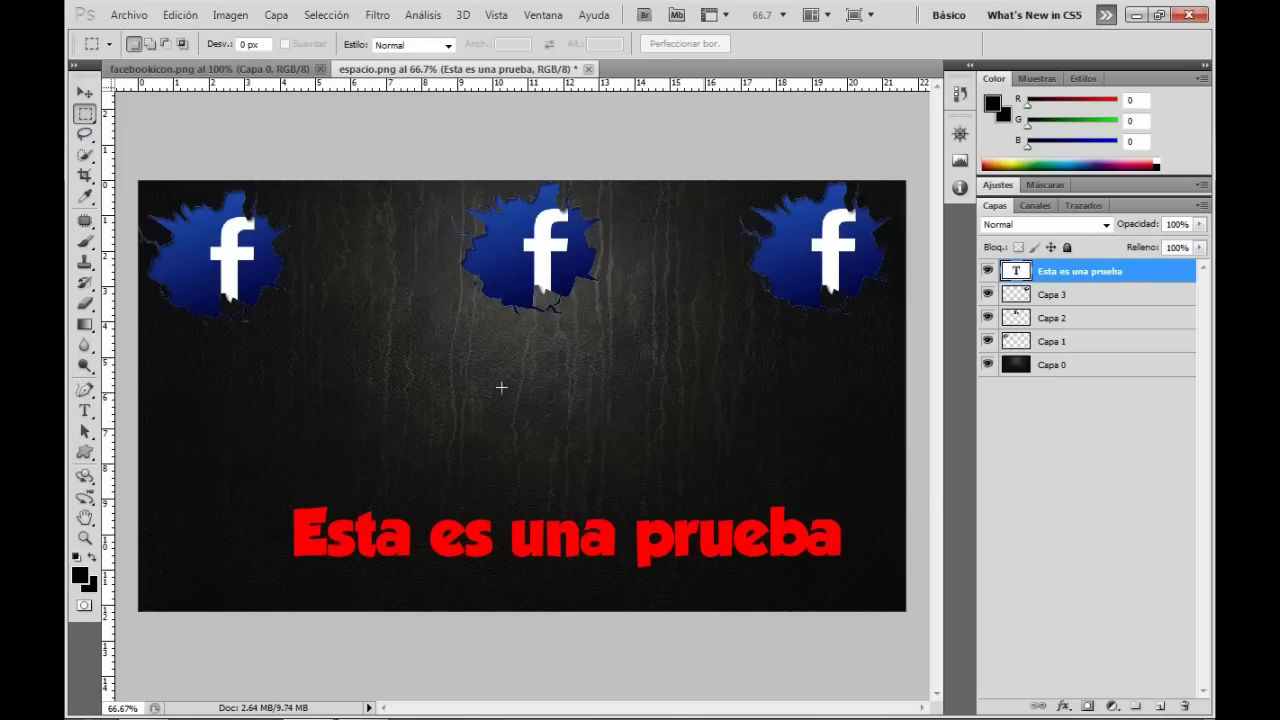
{"action": "left_click", "coordinate": [1101, 294]}
{"action": "left_click", "coordinate": [1106, 341], "text": "shift"}
{"action": "key", "text": "ctrl+t"}
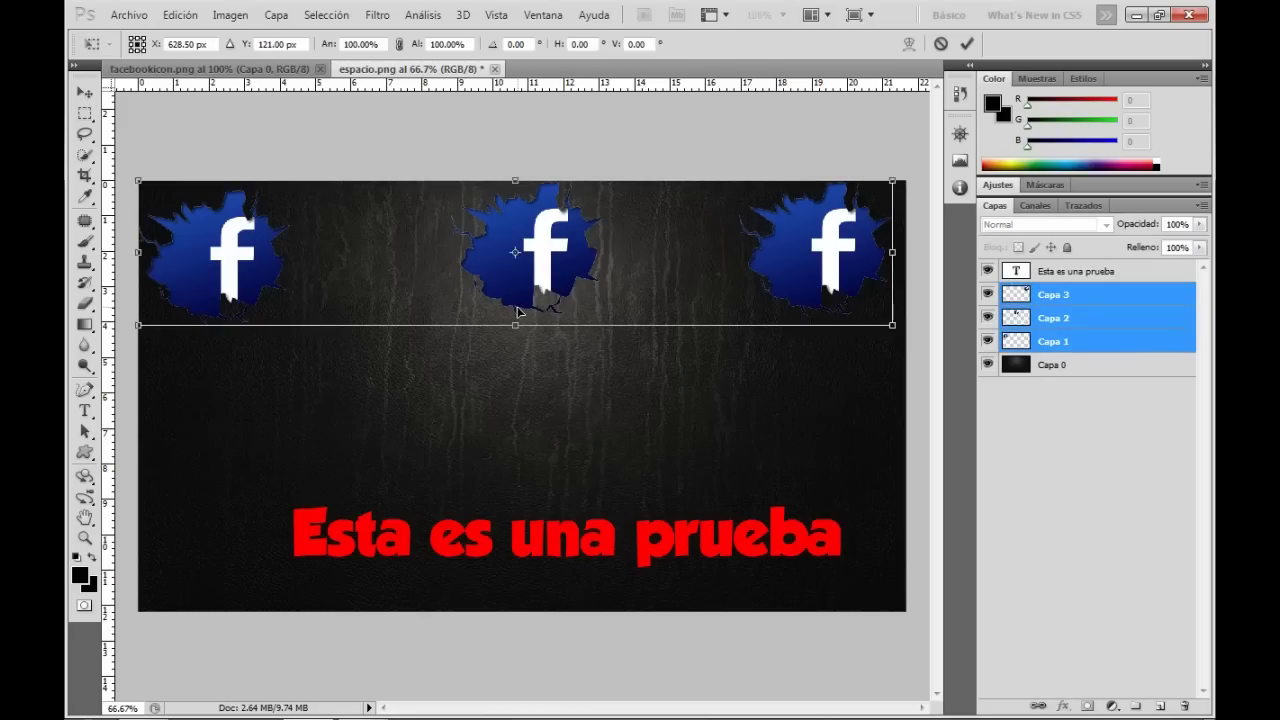
{"action": "left_click_drag", "start_coordinate": [516, 316], "coordinate": [516, 283]}
{"action": "left_click", "coordinate": [85, 92]}
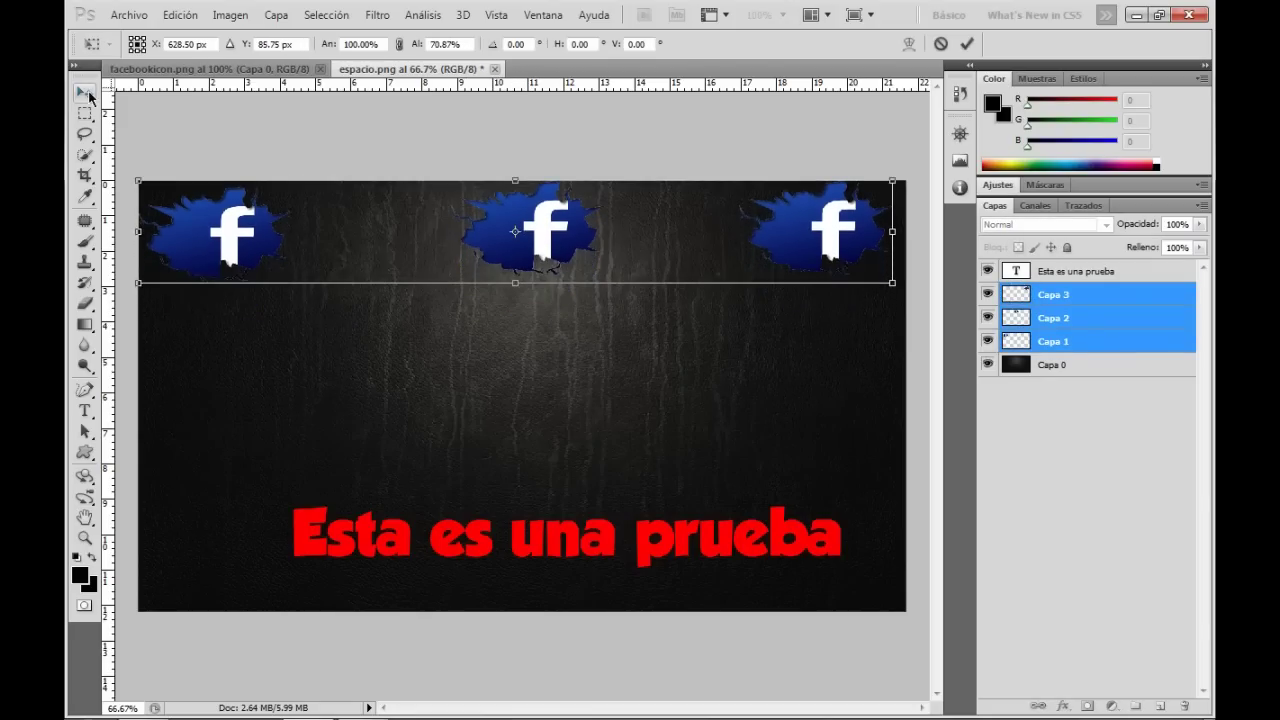
{"action": "left_click", "coordinate": [546, 287]}
{"action": "left_click", "coordinate": [85, 113]}
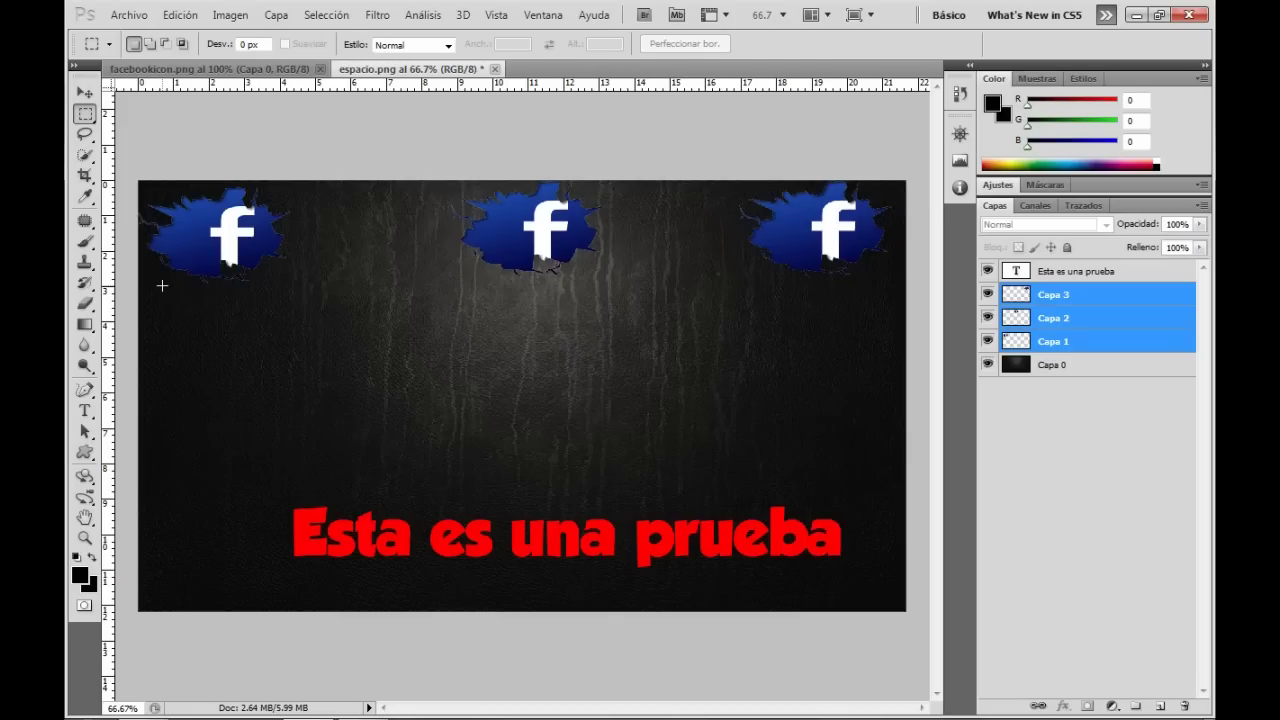
- Add guides at both canvas edges, the centre, below the logos and above the text, then marquee-select the left panel
{"action": "left_click_drag", "start_coordinate": [108, 298], "coordinate": [138, 298]}
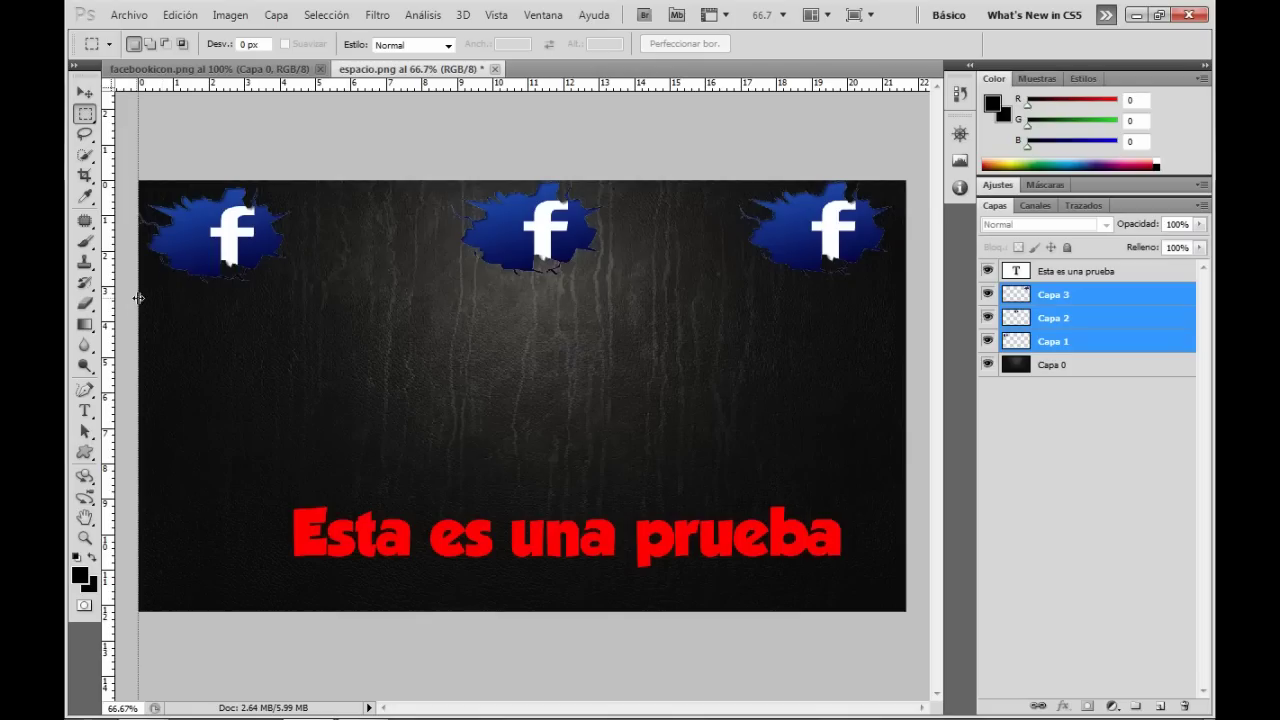
{"action": "left_click_drag", "start_coordinate": [876, 339], "coordinate": [906, 336]}
{"action": "left_click_drag", "start_coordinate": [566, 91], "coordinate": [535, 283]}
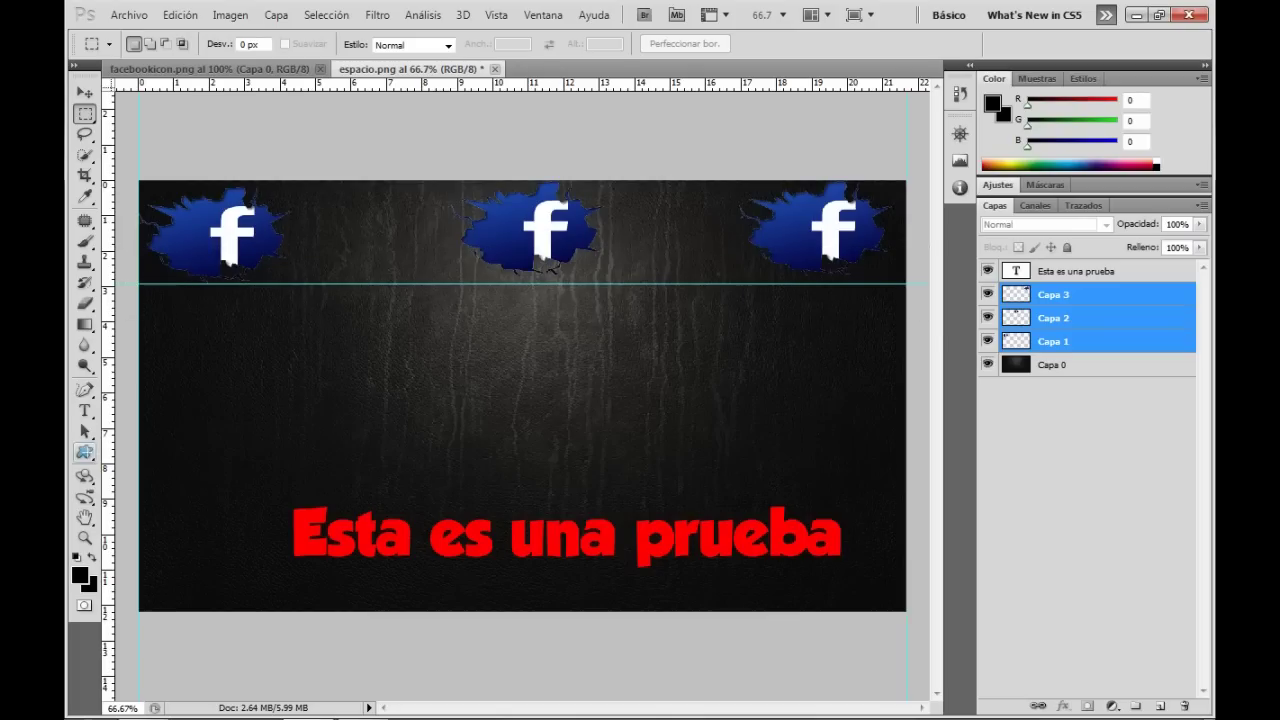
{"action": "left_click_drag", "start_coordinate": [107, 489], "coordinate": [538, 478]}
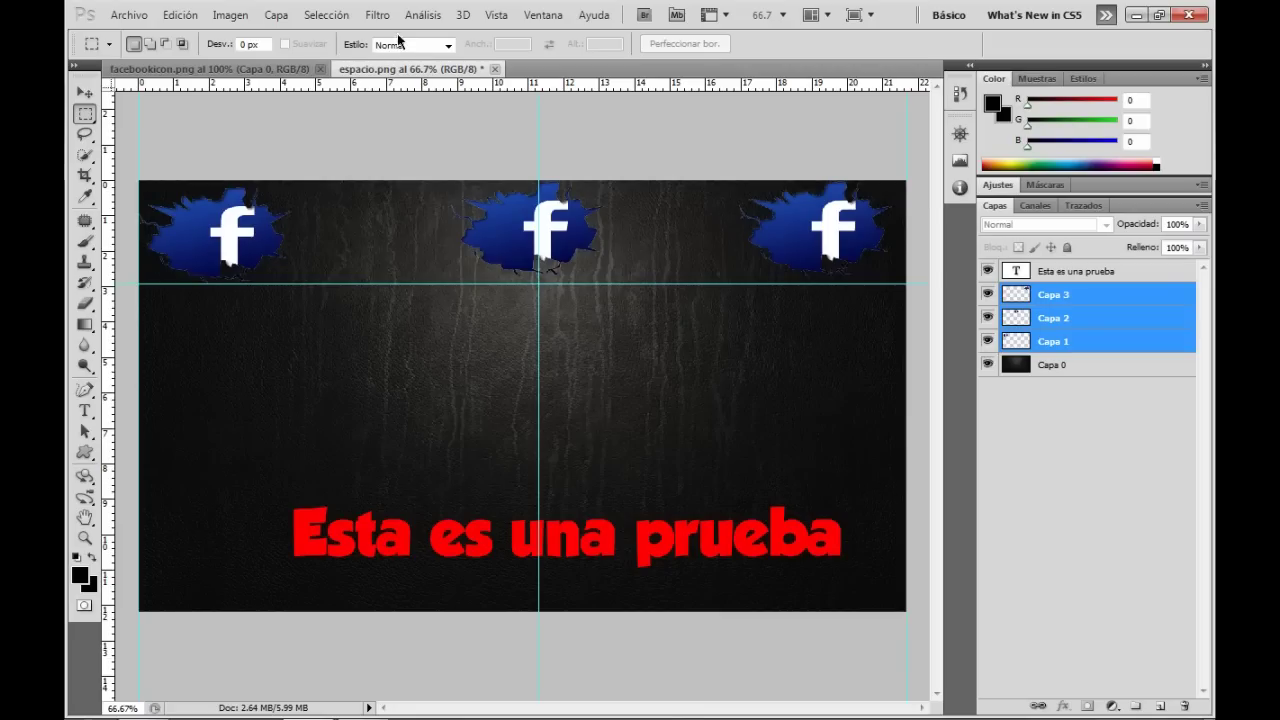
{"action": "left_click_drag", "start_coordinate": [418, 89], "coordinate": [401, 490]}
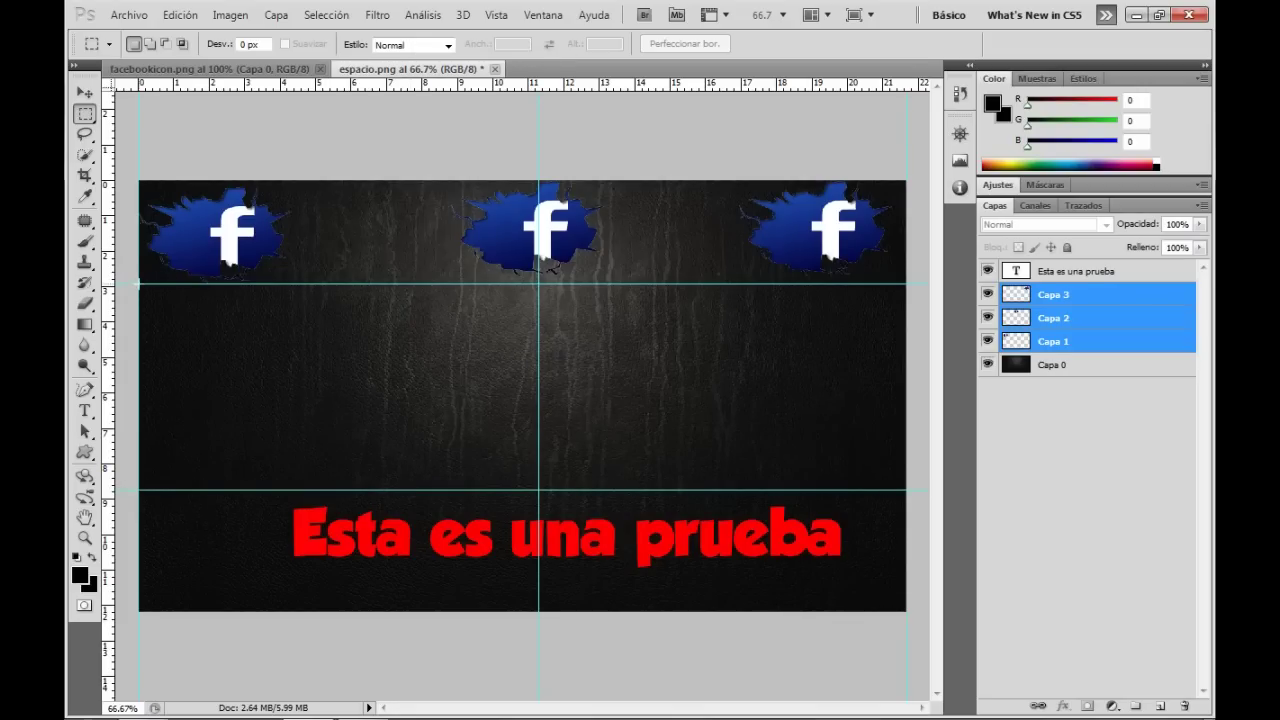
{"action": "left_click_drag", "start_coordinate": [140, 284], "coordinate": [540, 490]}
- Add a new empty layer above the 'Esta es una prueba' text layer
{"action": "left_click", "coordinate": [1134, 270]}
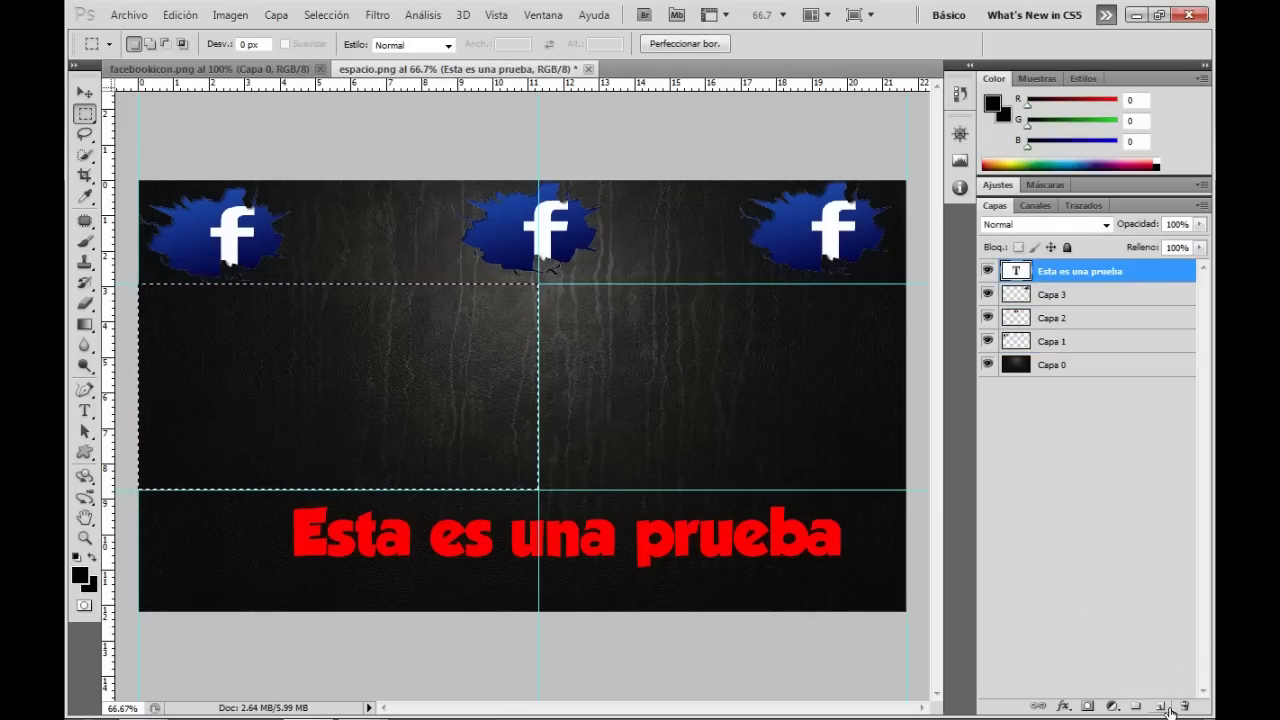
{"action": "left_click", "coordinate": [1162, 706]}
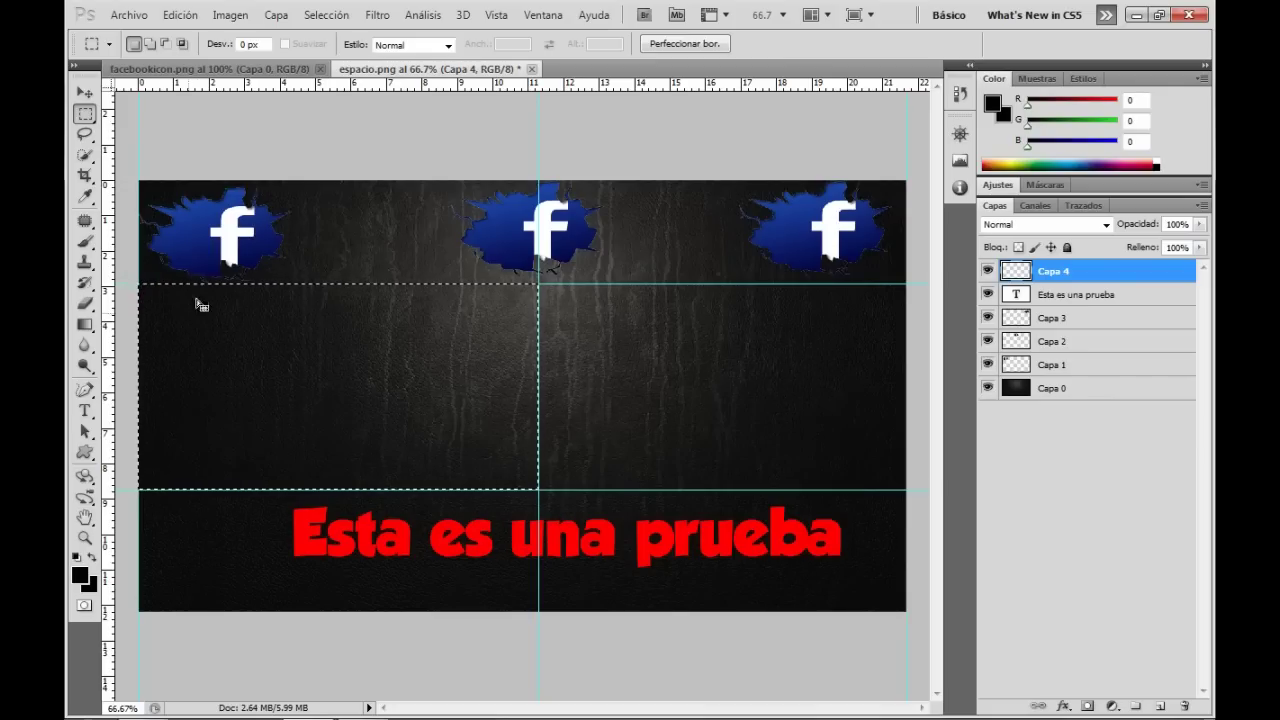
{"action": "left_click", "coordinate": [180, 15]}
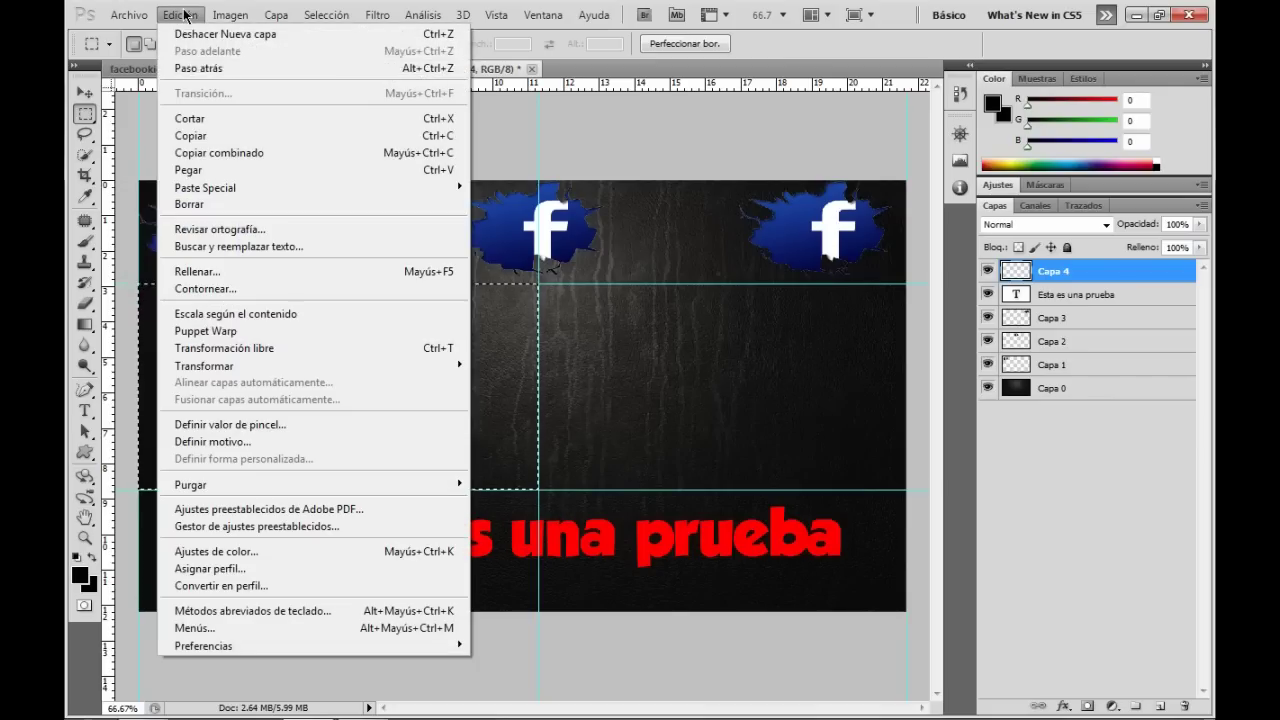
{"action": "left_click", "coordinate": [247, 272]}
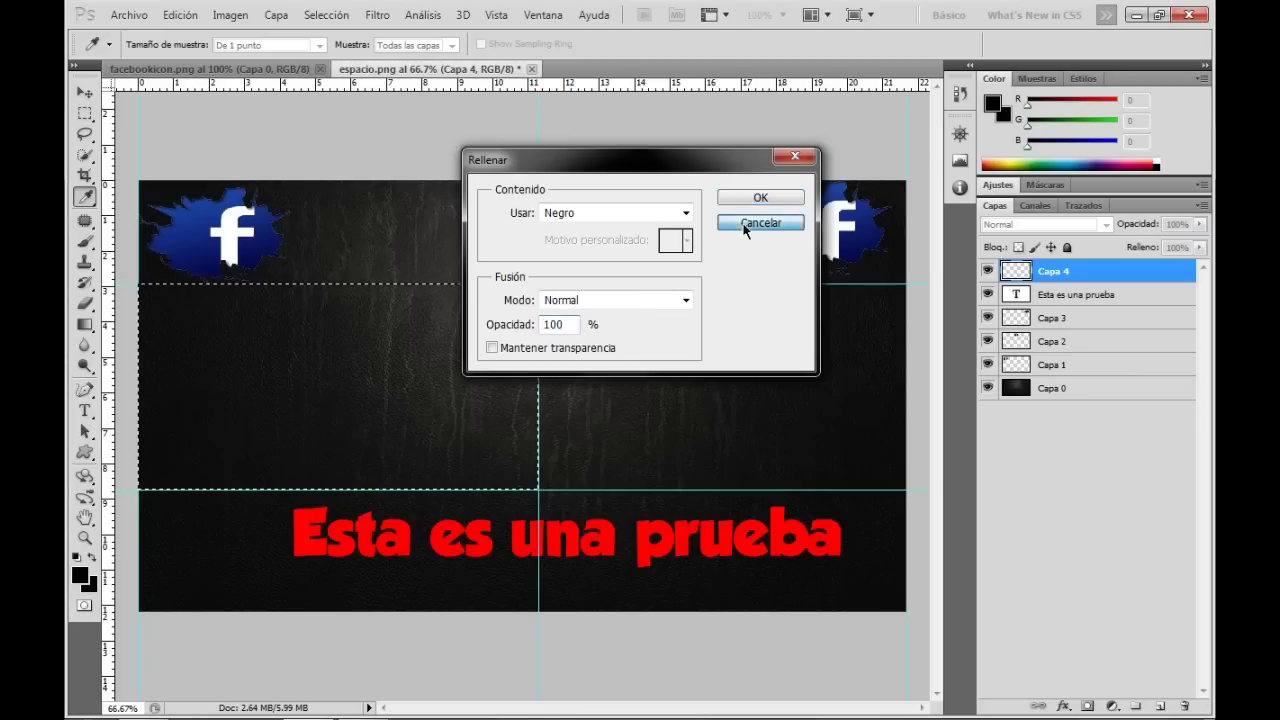
{"action": "left_click", "coordinate": [745, 222]}
- Stroke the selection with a 10 px black outline using Edición > Contornear
{"action": "left_click", "coordinate": [180, 18]}
{"action": "left_click", "coordinate": [260, 287]}
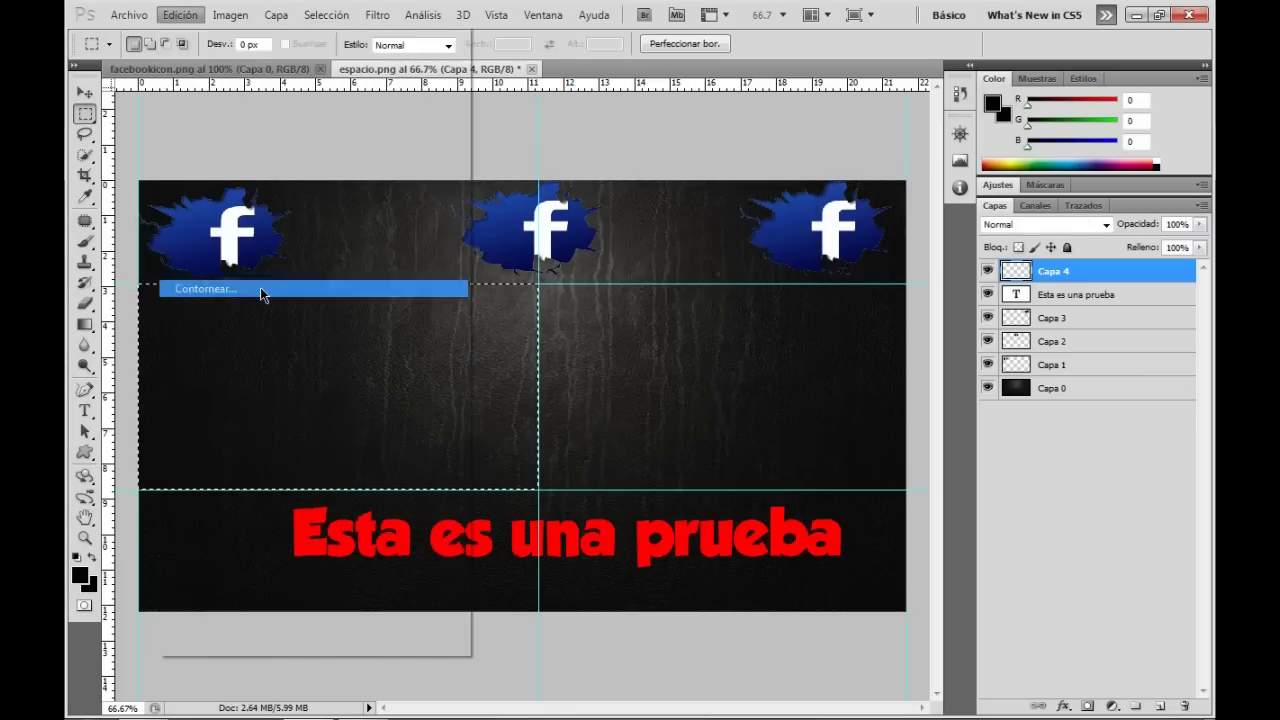
{"action": "left_click_drag", "start_coordinate": [640, 241], "coordinate": [519, 234]}
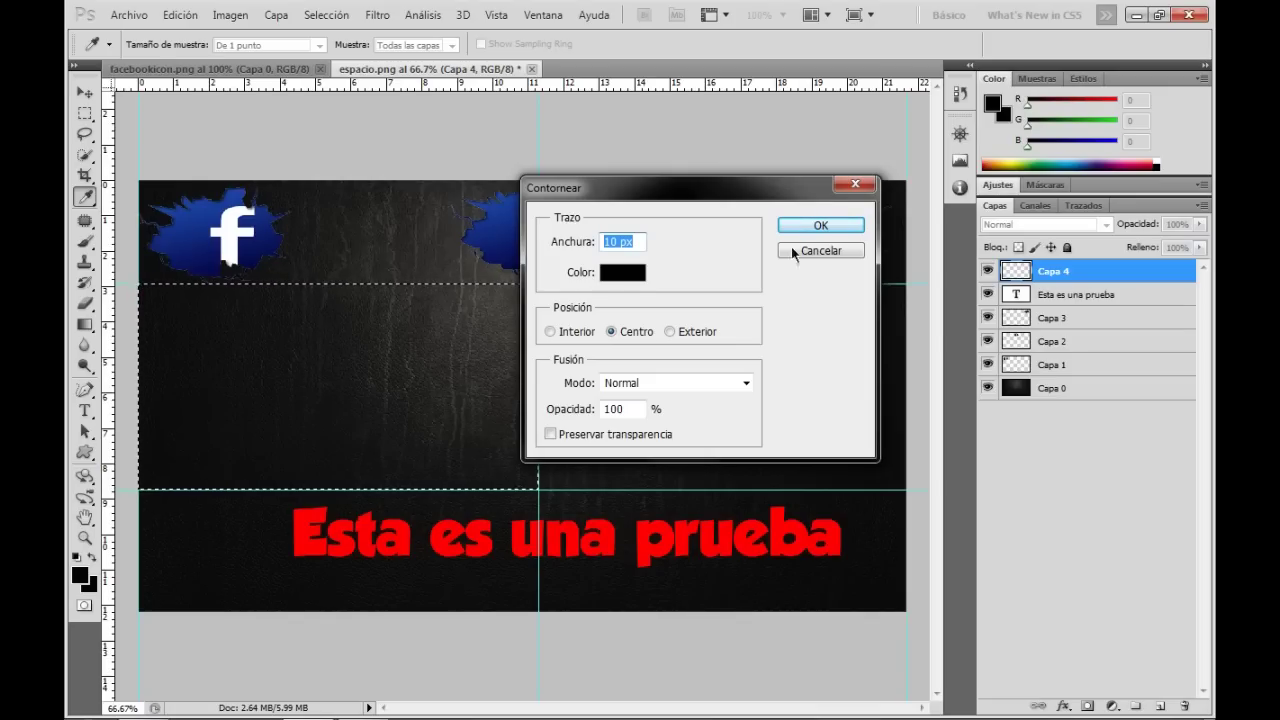
{"action": "left_click", "coordinate": [622, 273]}
{"action": "left_click", "coordinate": [342, 624]}
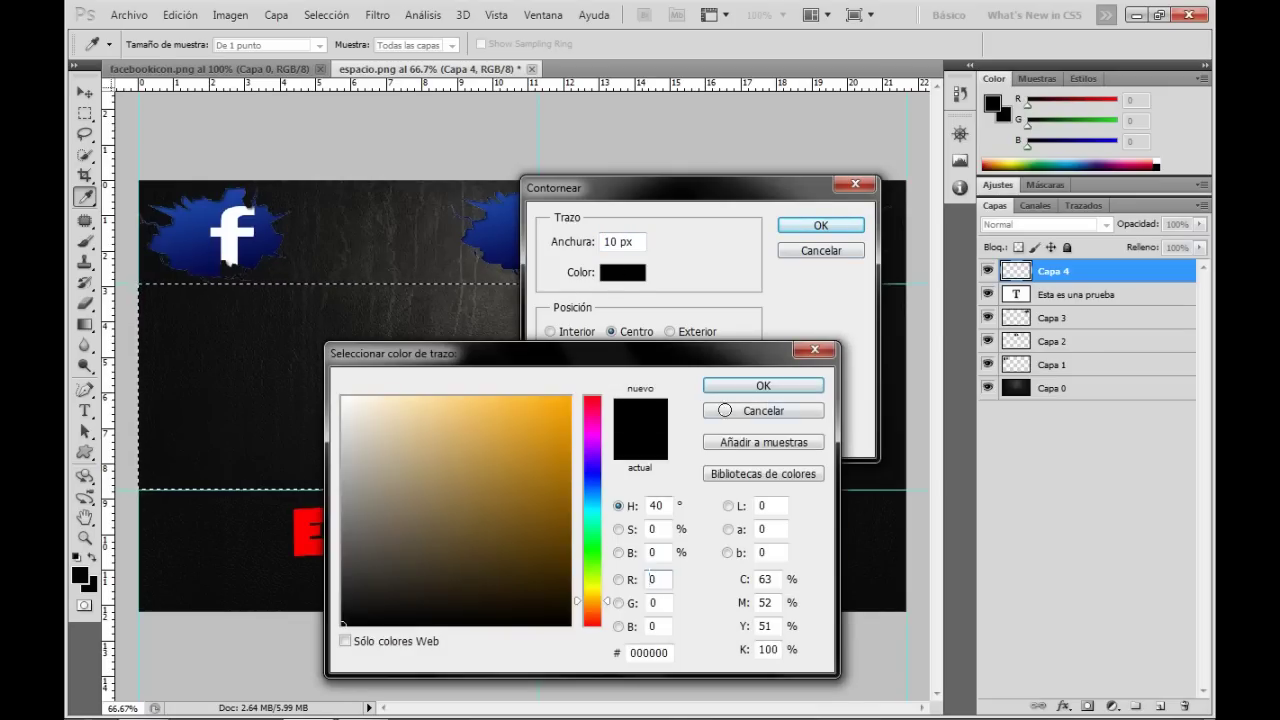
{"action": "left_click", "coordinate": [763, 385]}
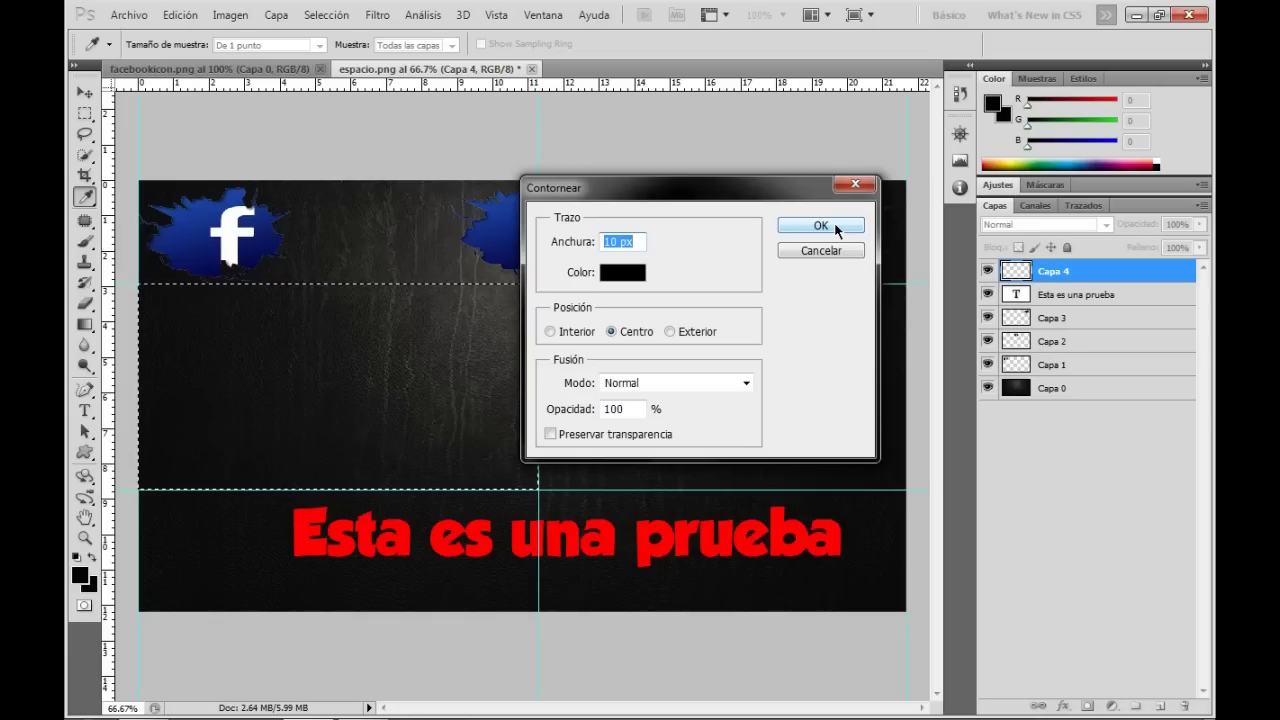
{"action": "left_click", "coordinate": [836, 230]}
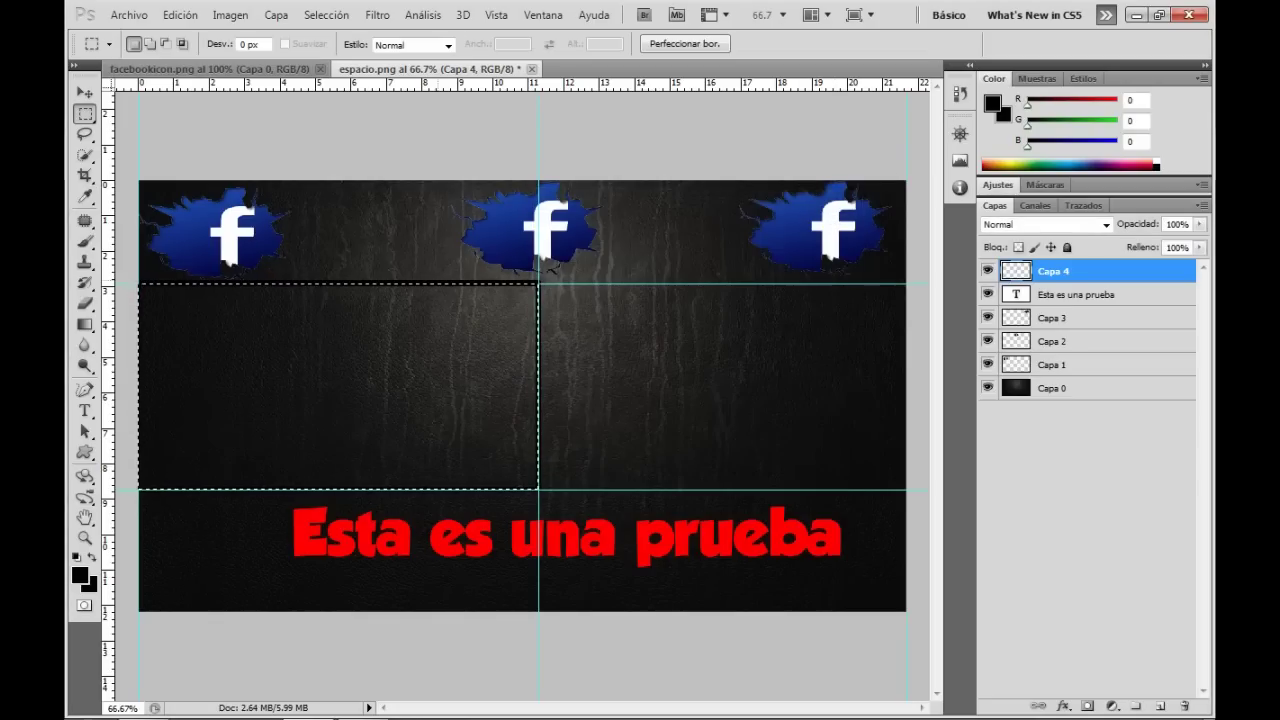
- Deselect and remove the horizontal guide below the logos
{"action": "key", "text": "ctrl+d"}
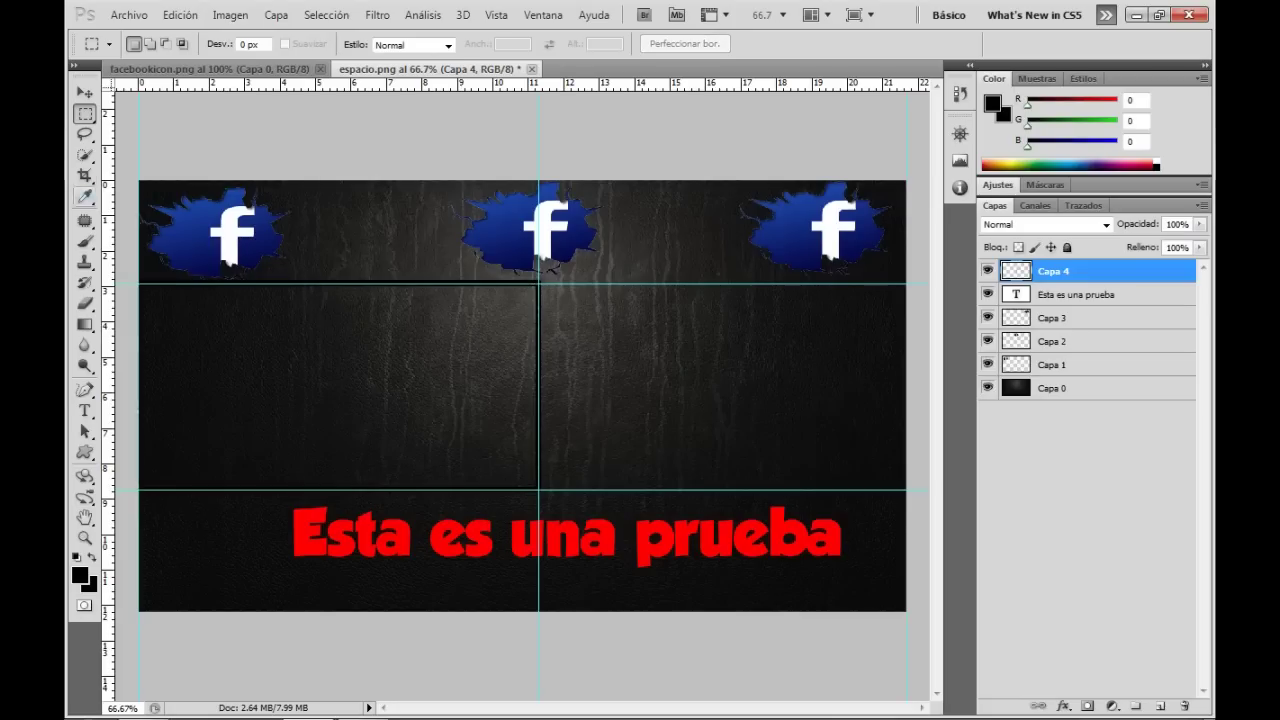
{"action": "key", "text": "v"}
{"action": "left_click_drag", "start_coordinate": [540, 285], "coordinate": [548, 84]}
- Remove the remaining guides and make the black frame narrower and shorter
{"action": "left_click_drag", "start_coordinate": [540, 230], "coordinate": [110, 270]}
{"action": "left_click_drag", "start_coordinate": [328, 492], "coordinate": [320, 96]}
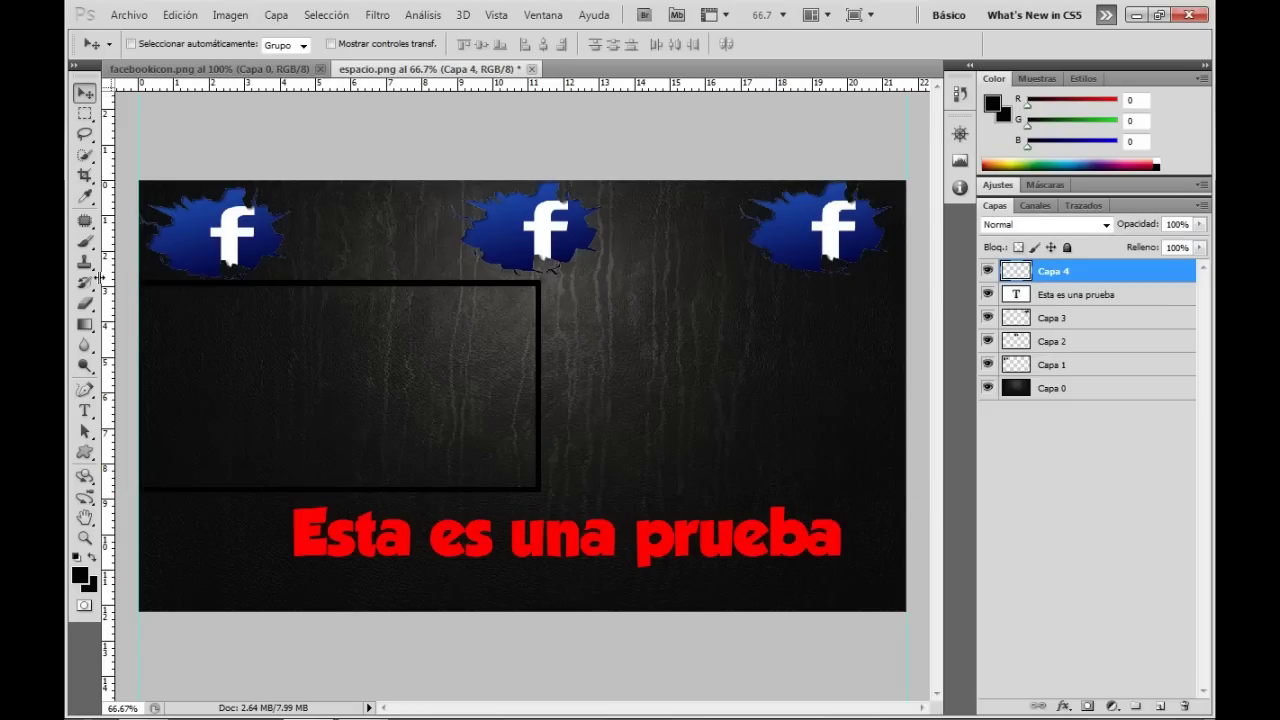
{"action": "left_click_drag", "start_coordinate": [251, 363], "coordinate": [256, 365]}
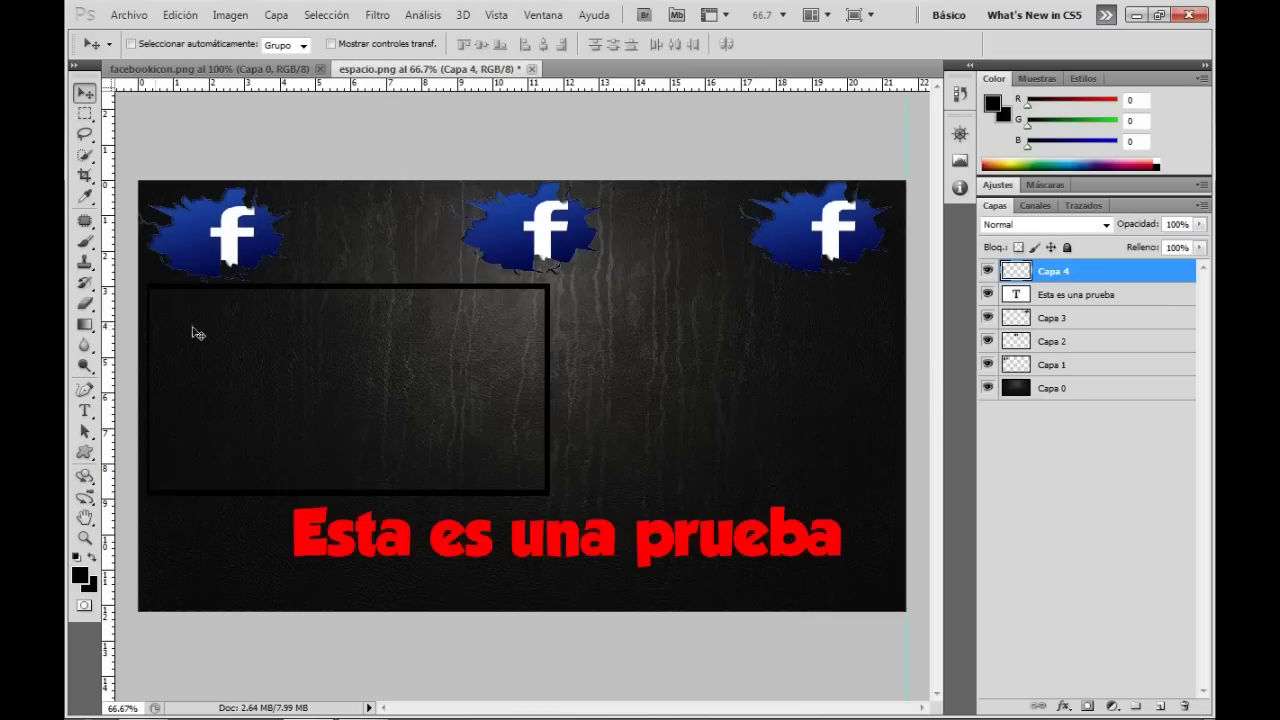
{"action": "key", "text": "ctrl+t"}
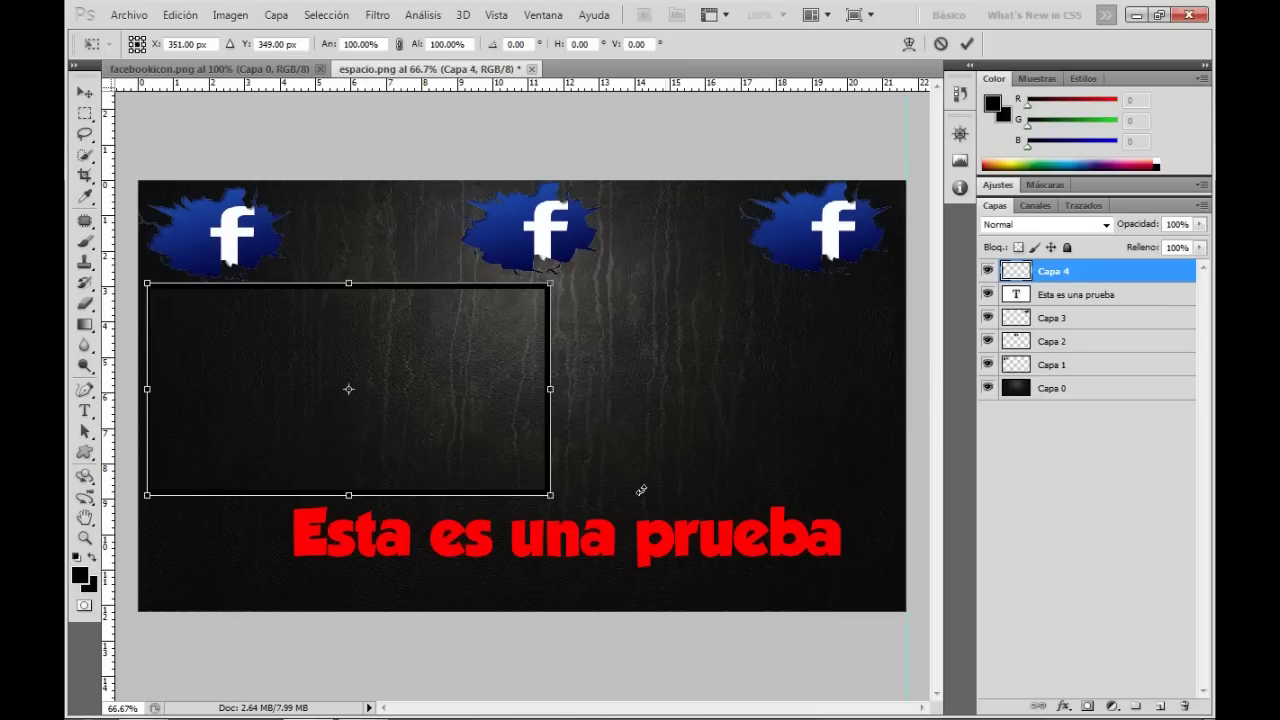
{"action": "left_click_drag", "start_coordinate": [554, 383], "coordinate": [454, 386]}
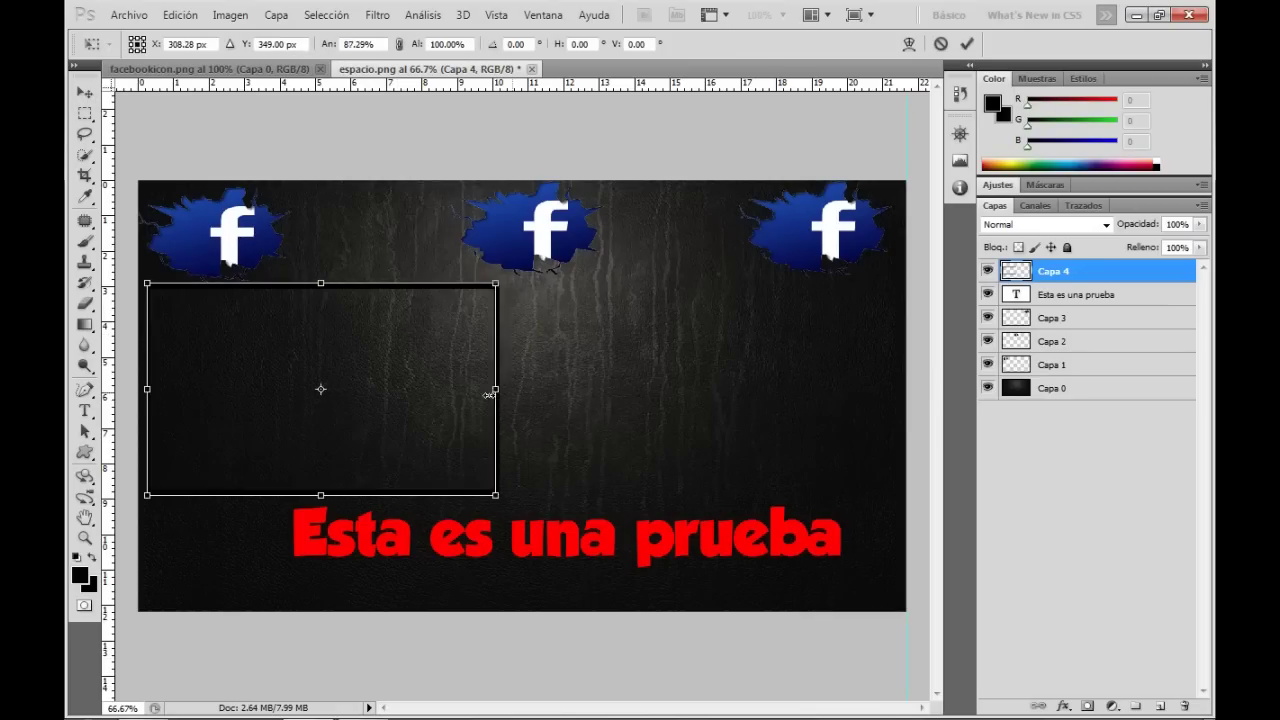
{"action": "left_click_drag", "start_coordinate": [311, 486], "coordinate": [311, 479]}
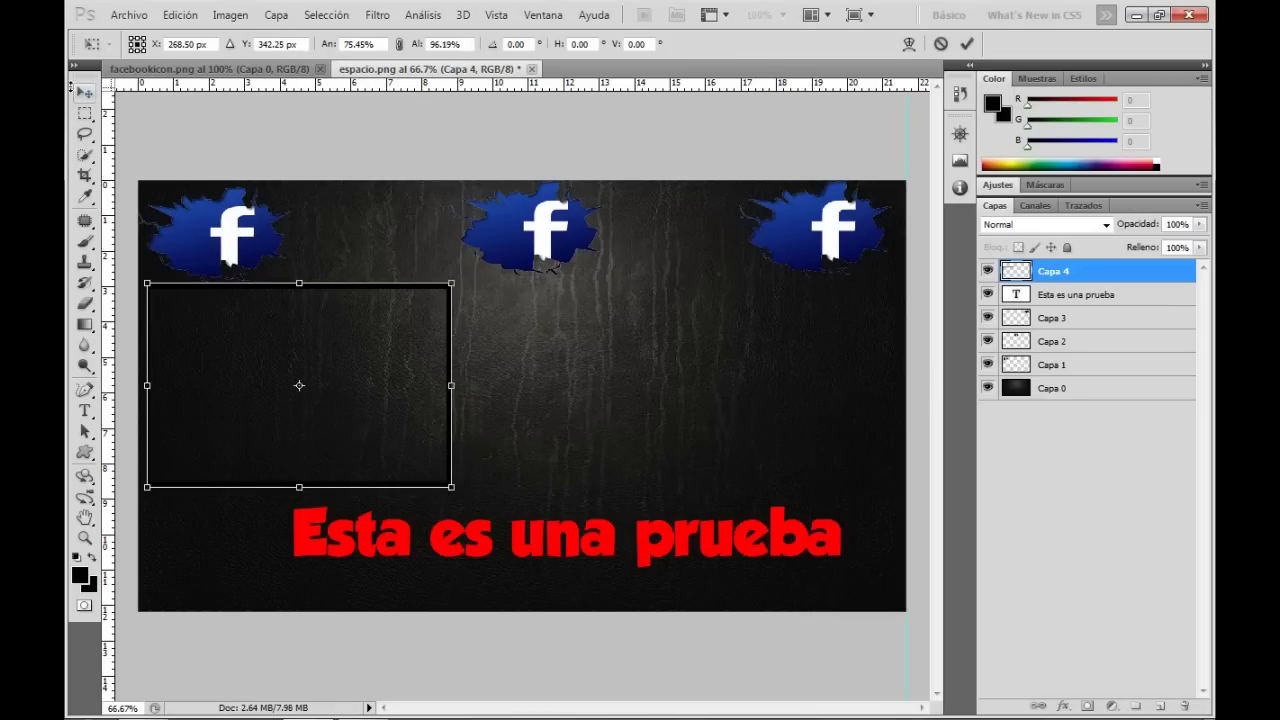
{"action": "left_click", "coordinate": [84, 91]}
{"action": "left_click_drag", "start_coordinate": [358, 398], "coordinate": [371, 405]}
- Duplicate the frame onto Capa 5 on the right side and nudge the left frame into alignment
{"action": "key", "text": "ctrl+a"}
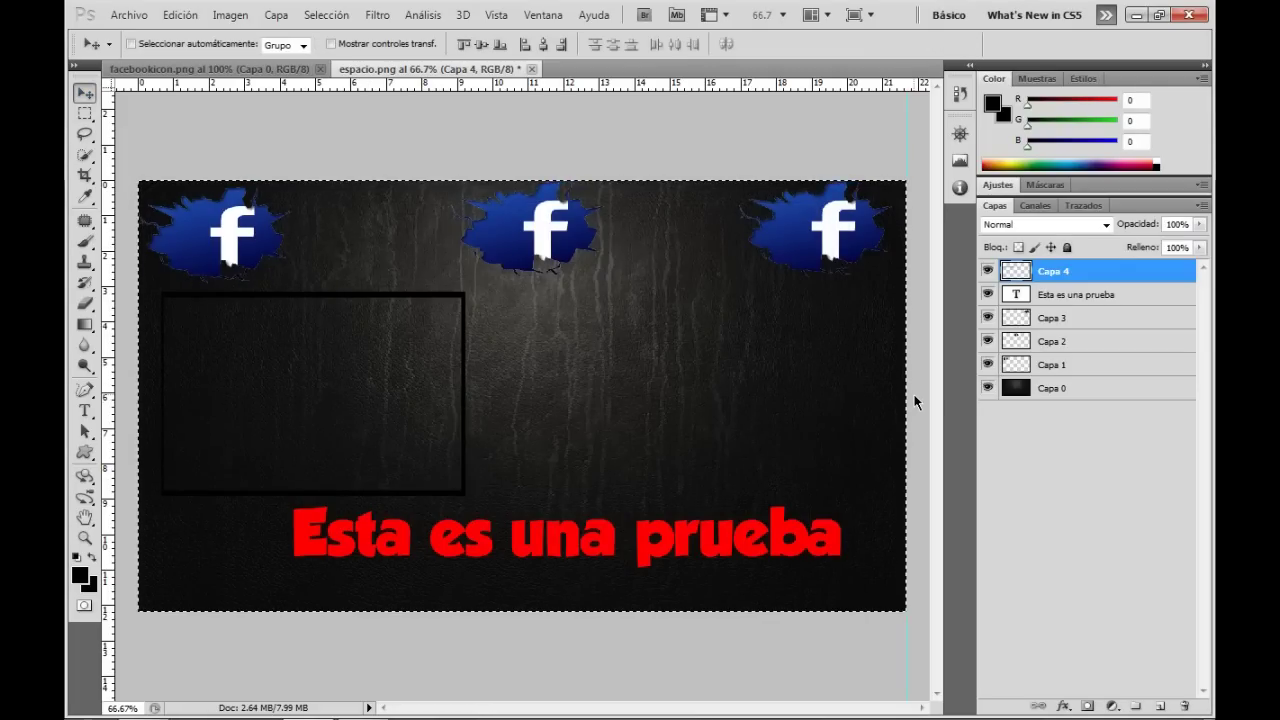
{"action": "key", "text": "ctrl+j"}
{"action": "left_click_drag", "start_coordinate": [297, 395], "coordinate": [703, 393]}
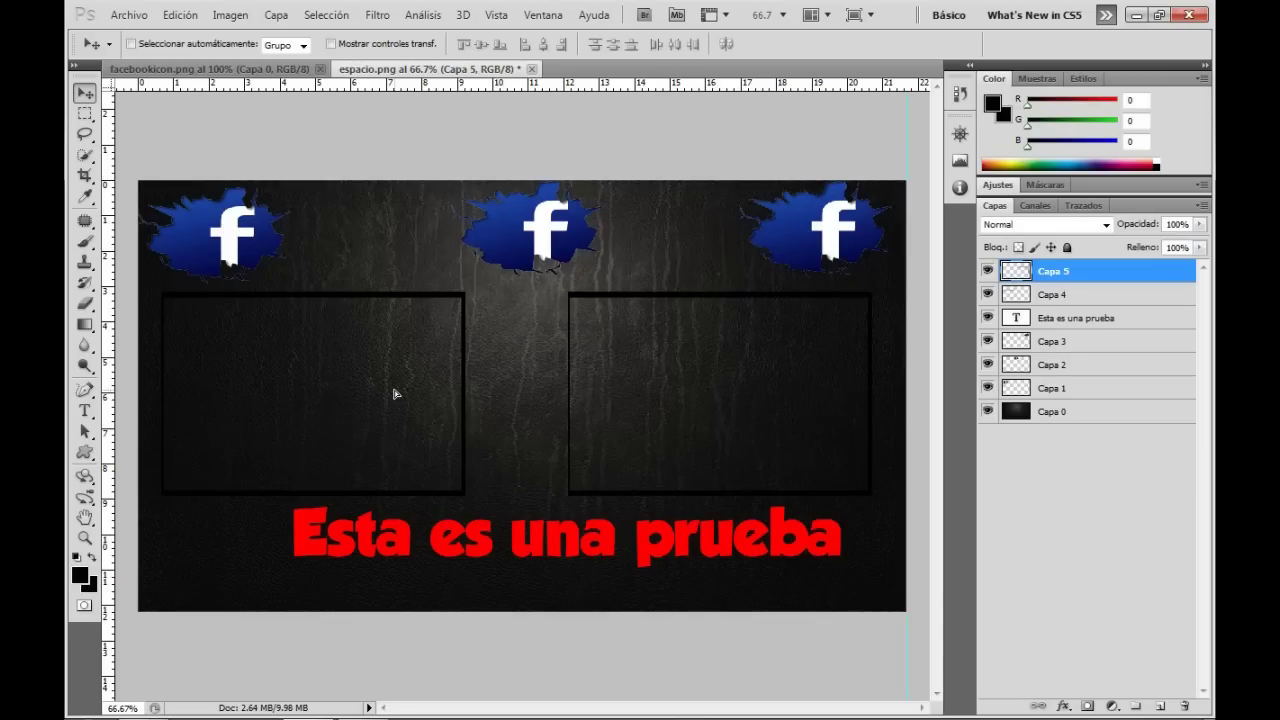
{"action": "left_click", "coordinate": [1074, 300]}
{"action": "left_click_drag", "start_coordinate": [410, 407], "coordinate": [423, 407]}
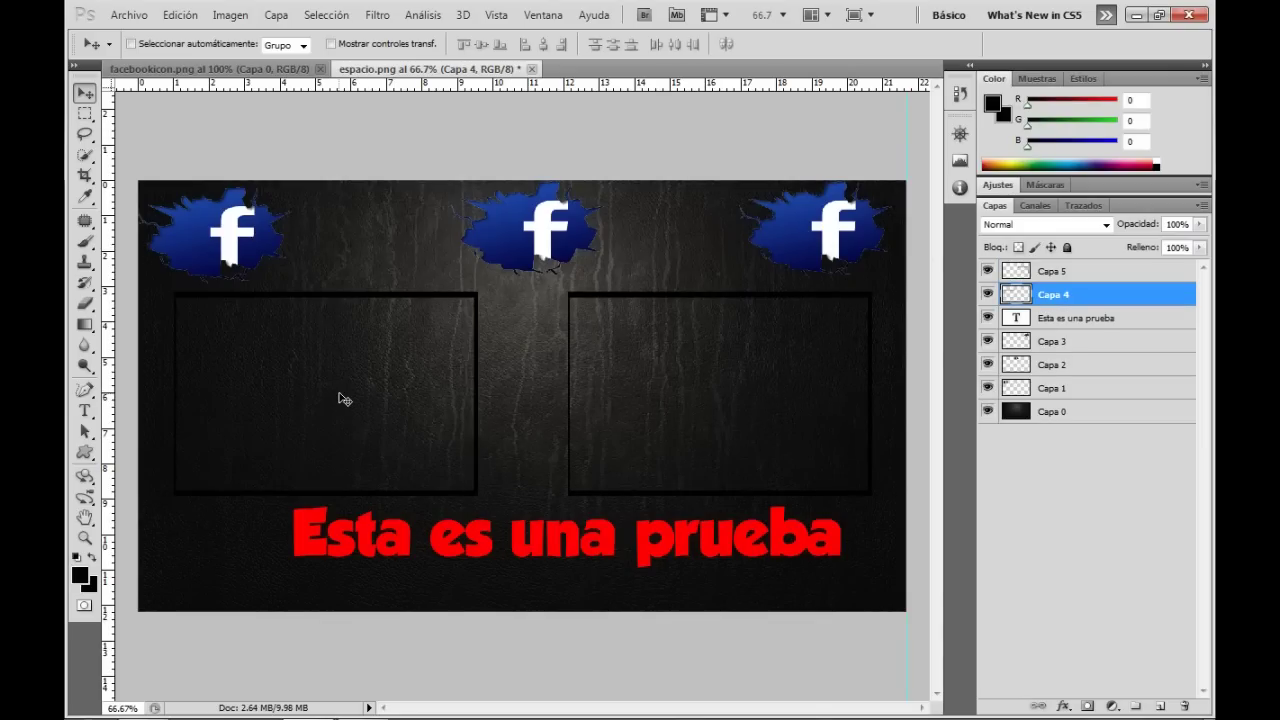
{"action": "key", "text": "Right"}
{"action": "key", "text": "Right"}
{"action": "key", "text": "Right"}
{"action": "left_click", "coordinate": [1115, 275]}
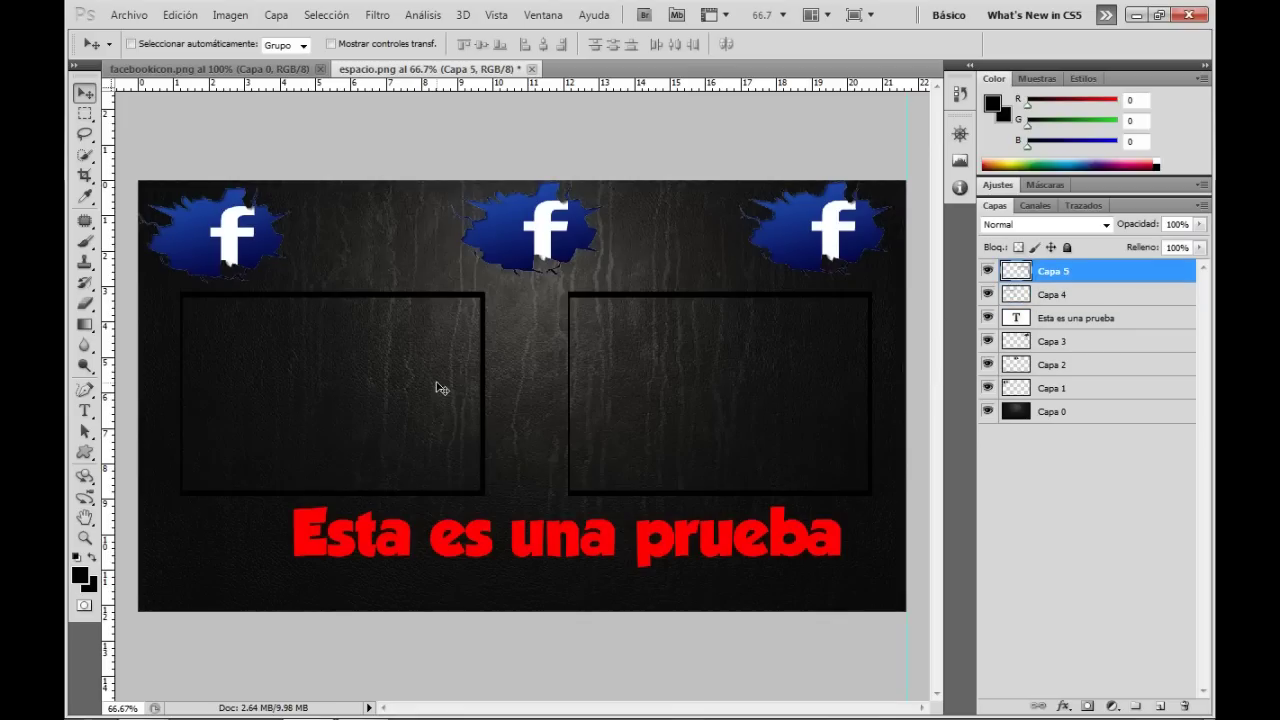
{"action": "left_click", "coordinate": [127, 15]}
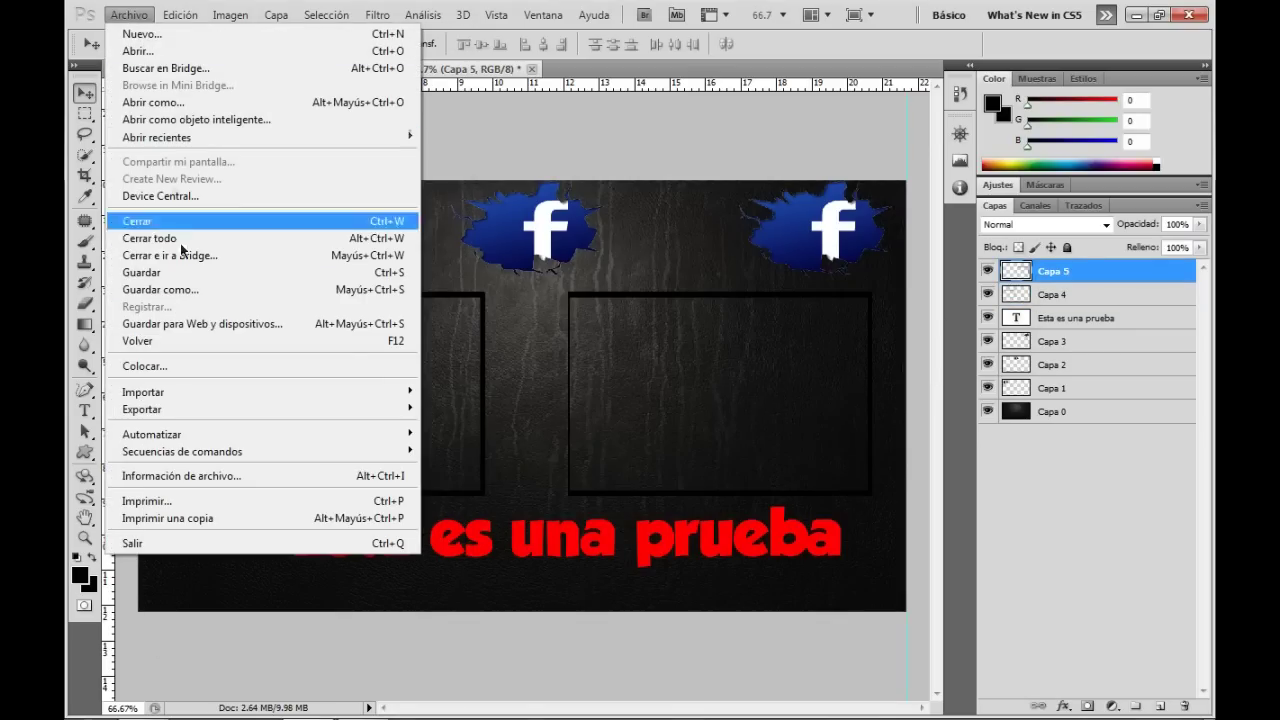
- Start a Save As to the desktop in Pixar format, then cancel it
{"action": "left_click", "coordinate": [193, 295]}
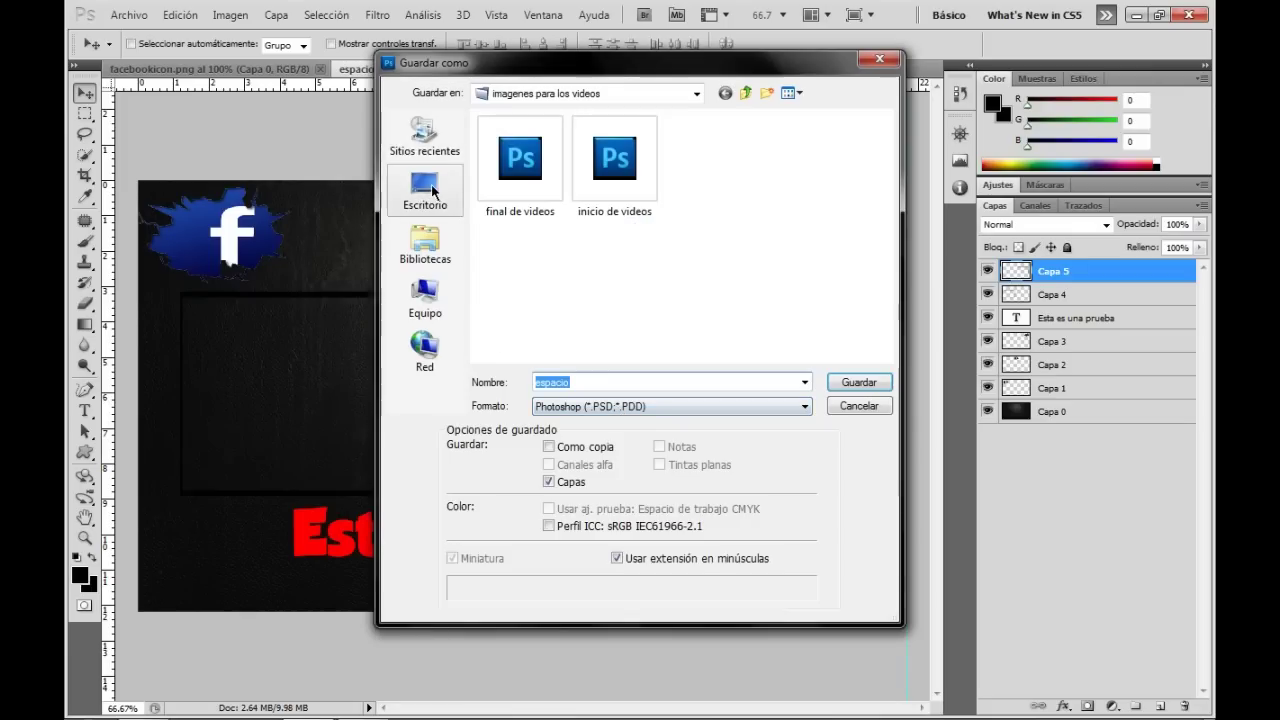
{"action": "left_click", "coordinate": [425, 188]}
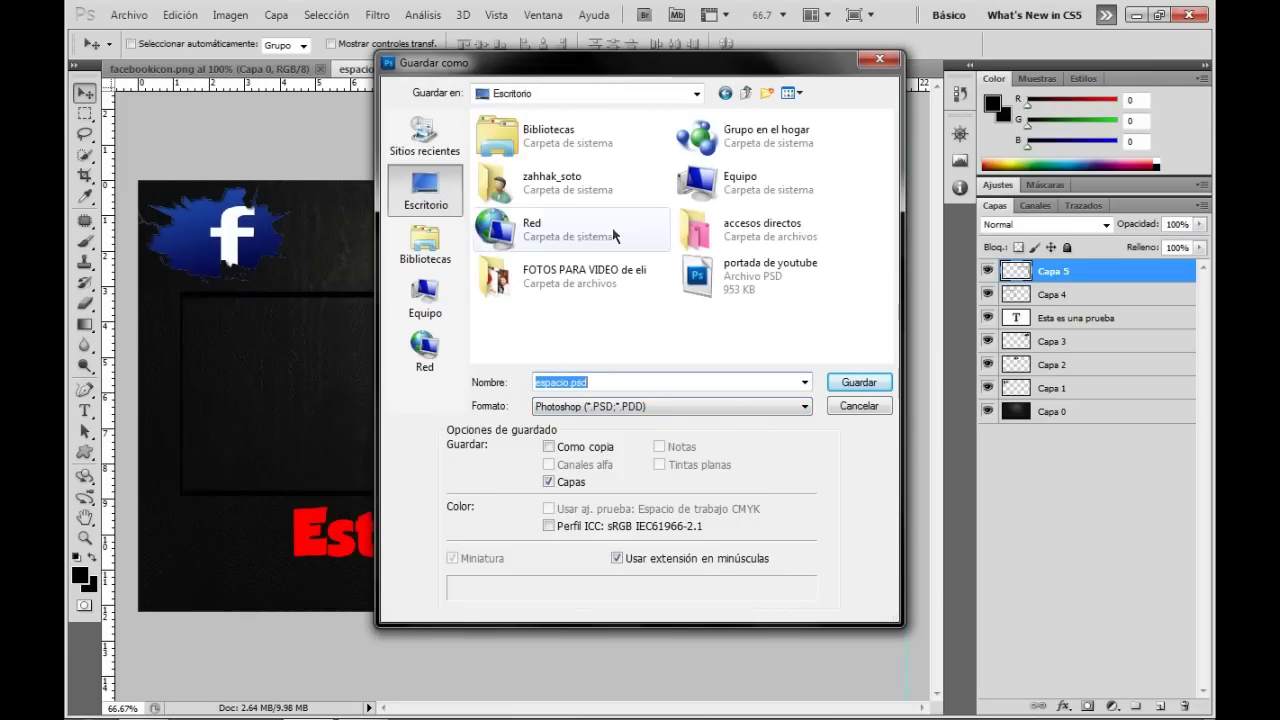
{"action": "left_click", "coordinate": [730, 404]}
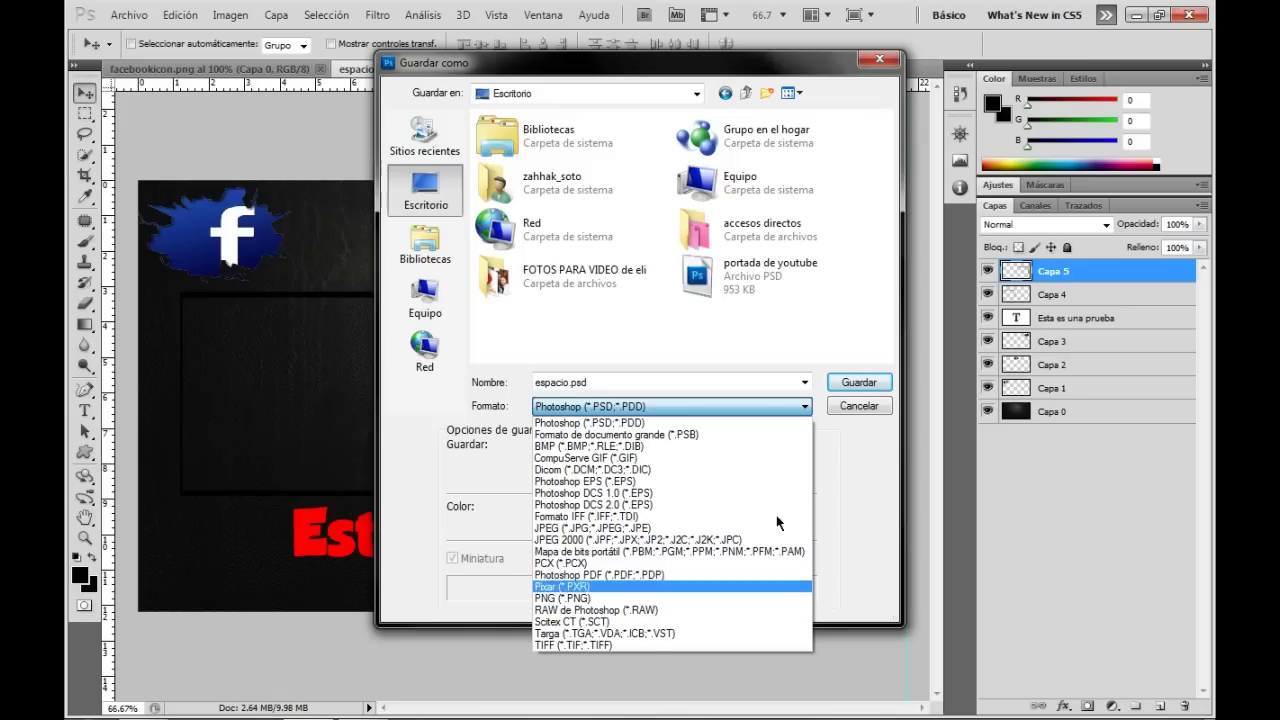
{"action": "left_click", "coordinate": [672, 587]}
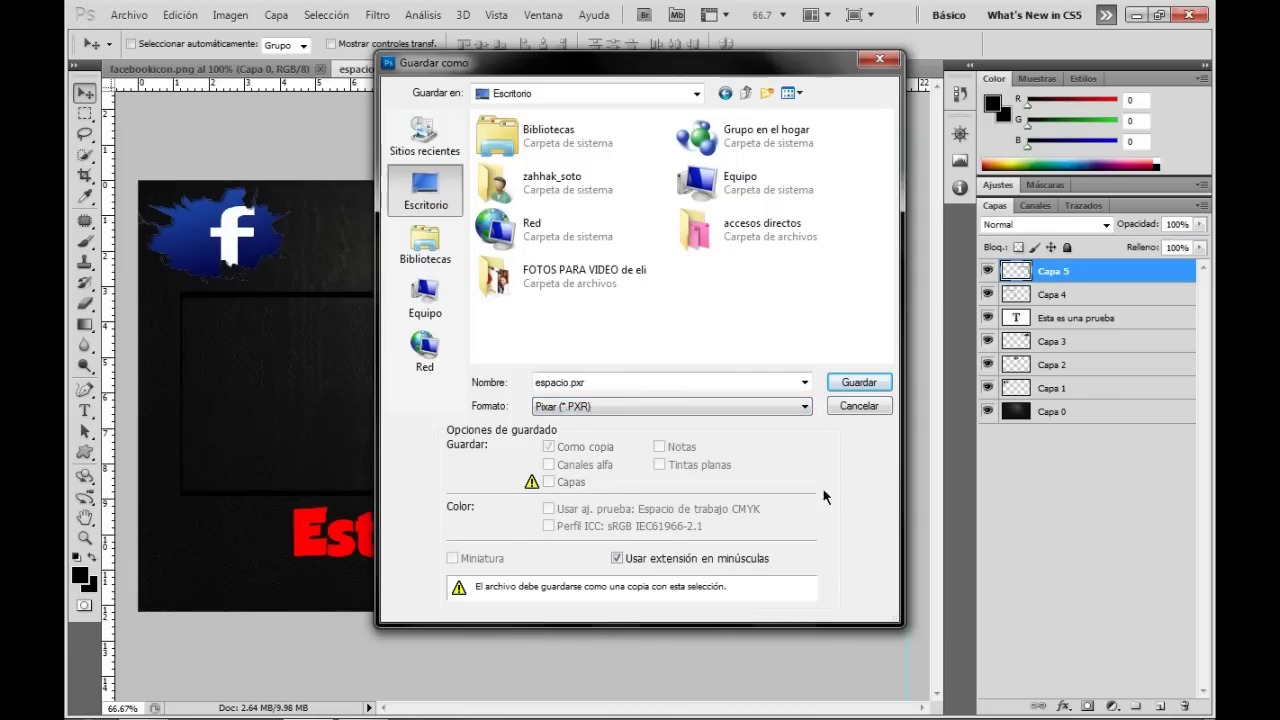
{"action": "left_click", "coordinate": [860, 406]}
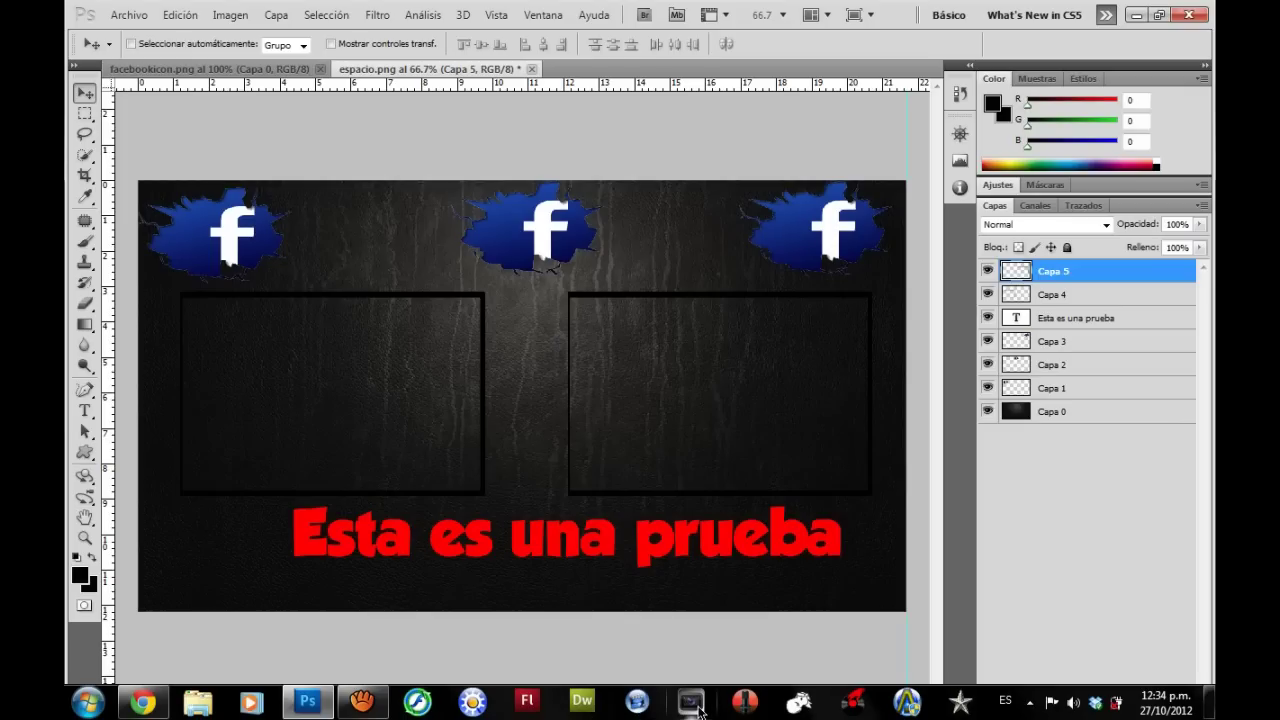
- Return to Photoshop and close the espacio.png tab, choosing not to save
{"action": "left_click", "coordinate": [699, 707]}
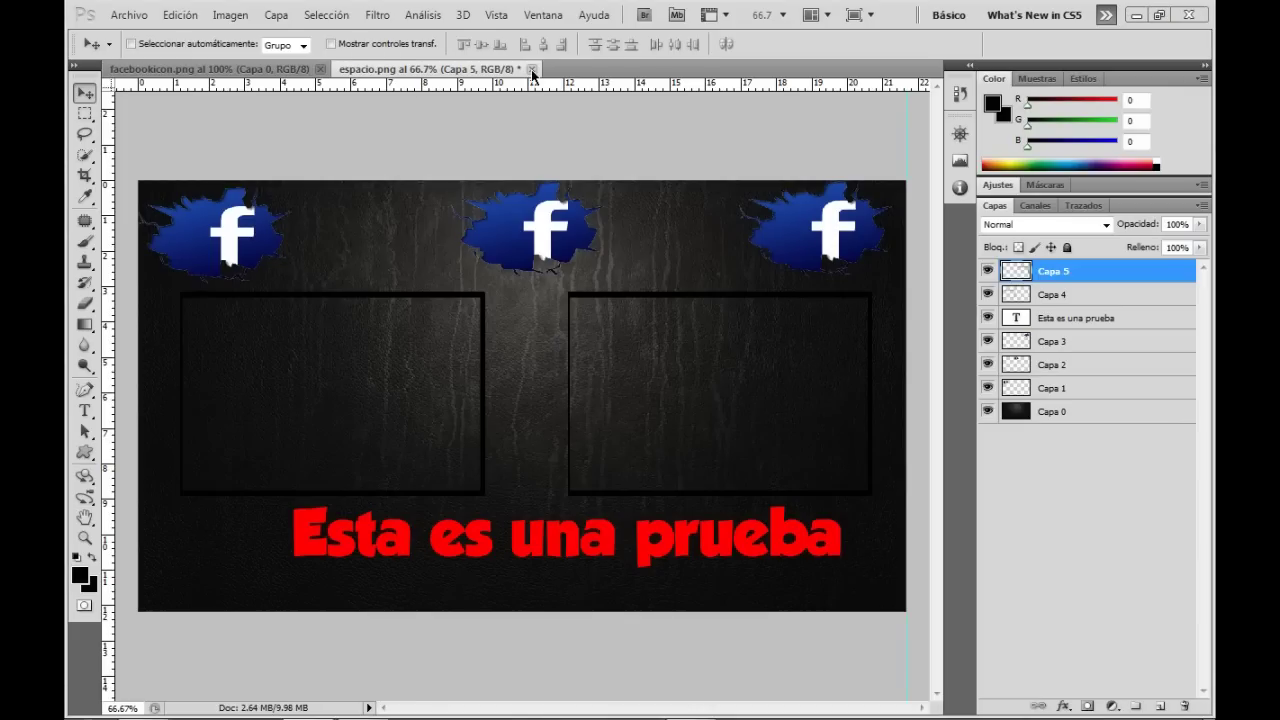
{"action": "left_click", "coordinate": [446, 6]}
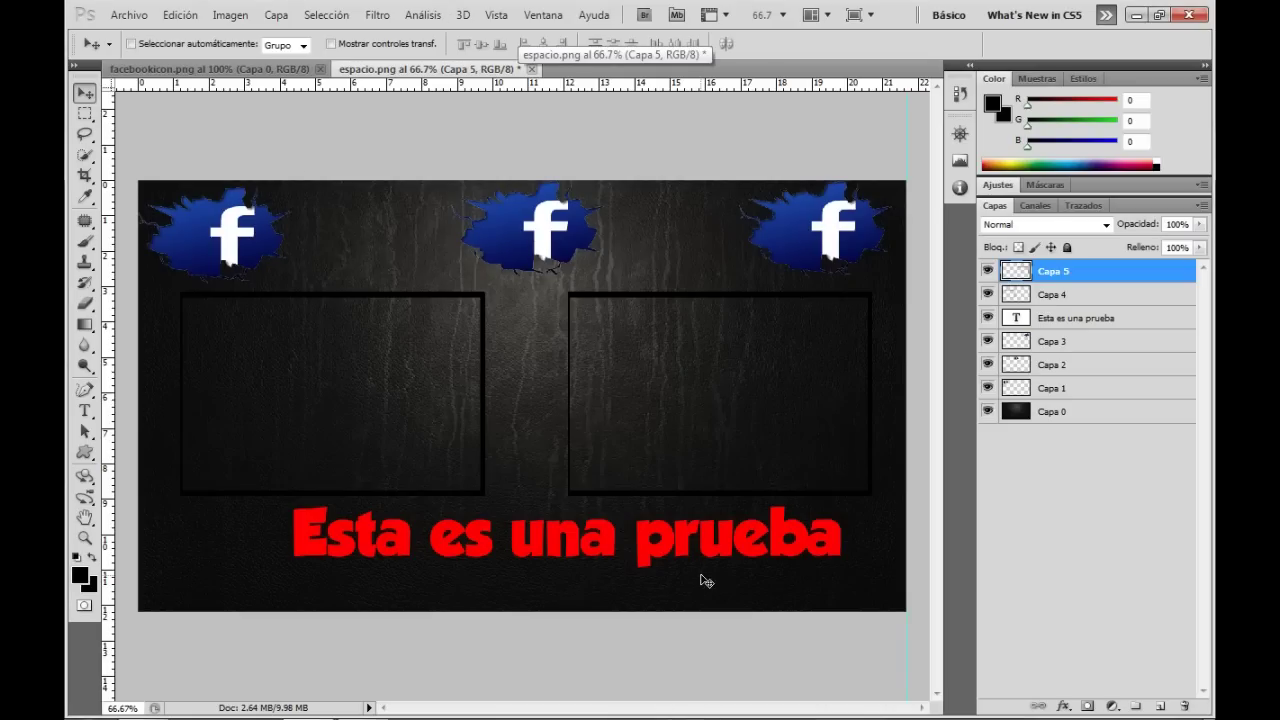
{"action": "mouse_move", "coordinate": [680, 715]}
{"action": "left_click", "coordinate": [531, 68]}
{"action": "left_click", "coordinate": [643, 288]}
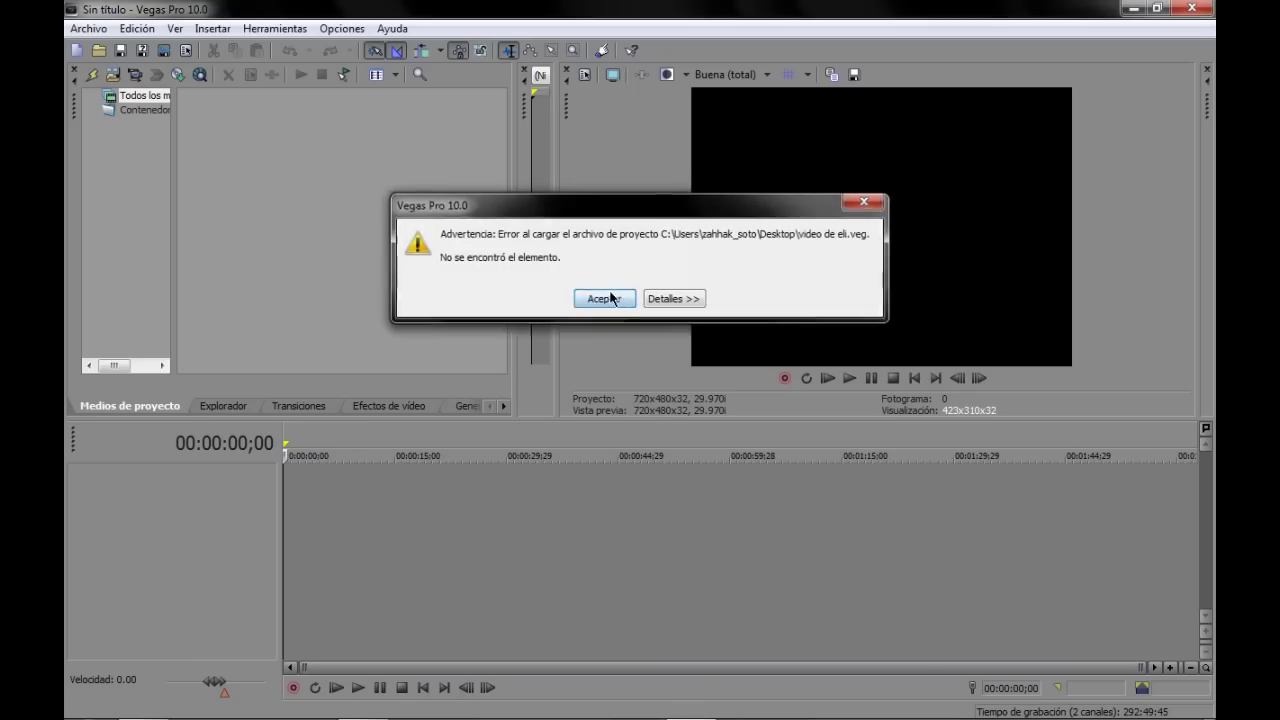
- Dismiss the project load error and open the Archivo > Abrir dialog at the Desktop
{"action": "left_click", "coordinate": [604, 298]}
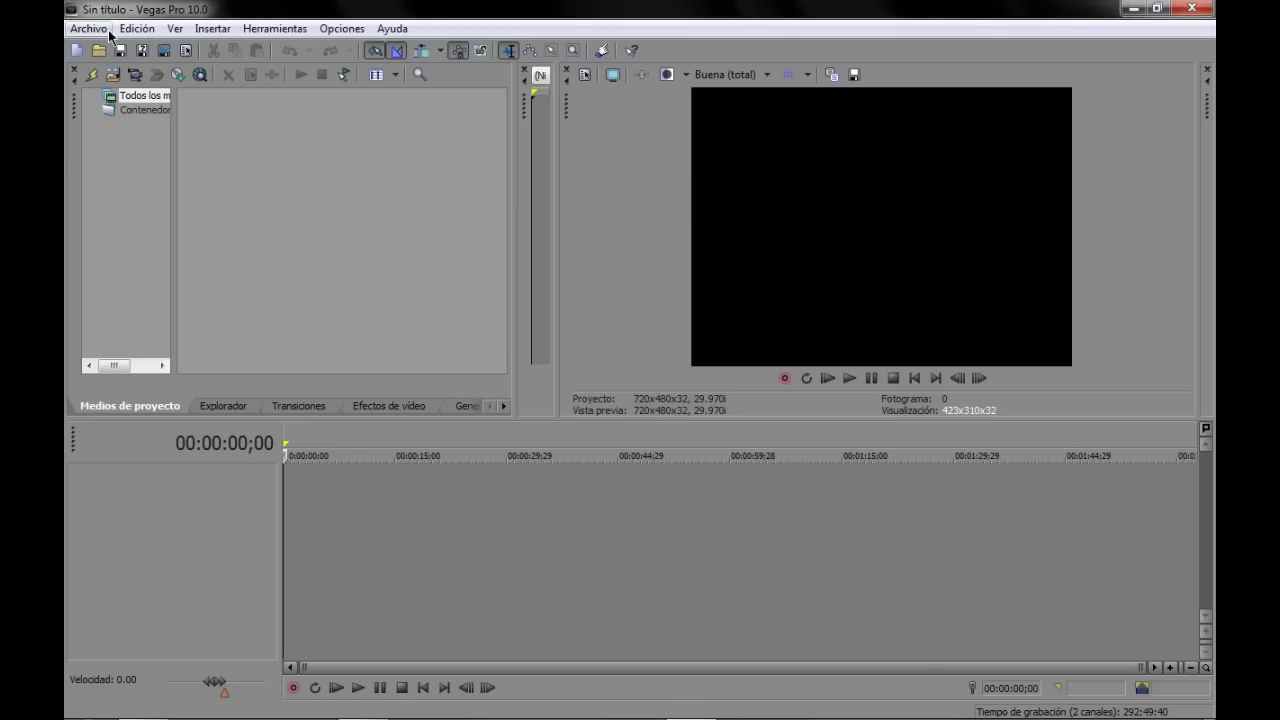
{"action": "left_click", "coordinate": [109, 31]}
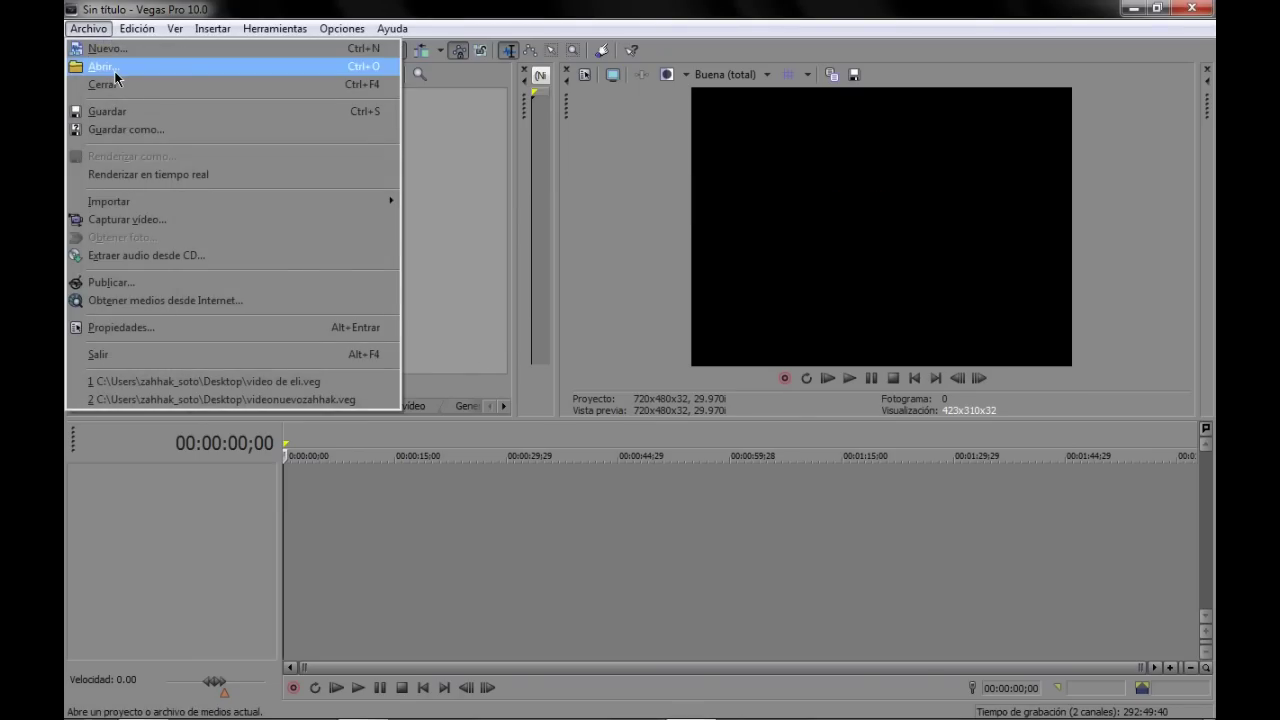
{"action": "left_click", "coordinate": [104, 66]}
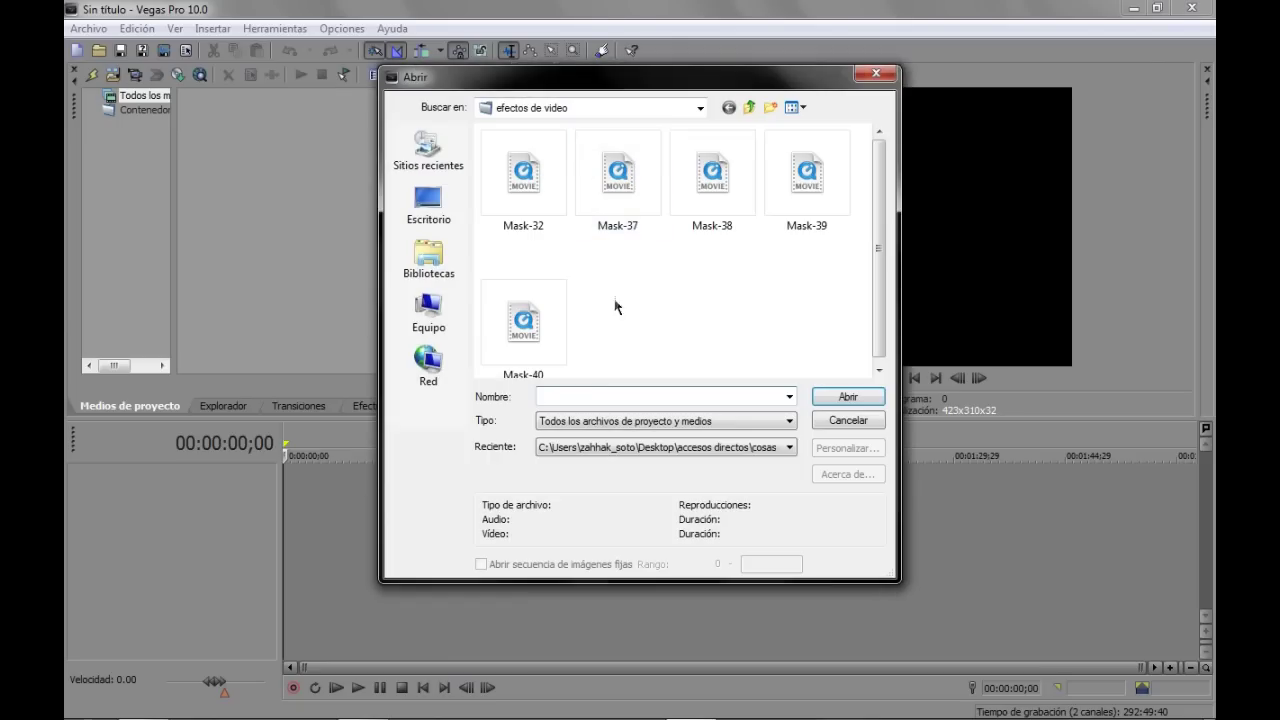
{"action": "left_click", "coordinate": [430, 215]}
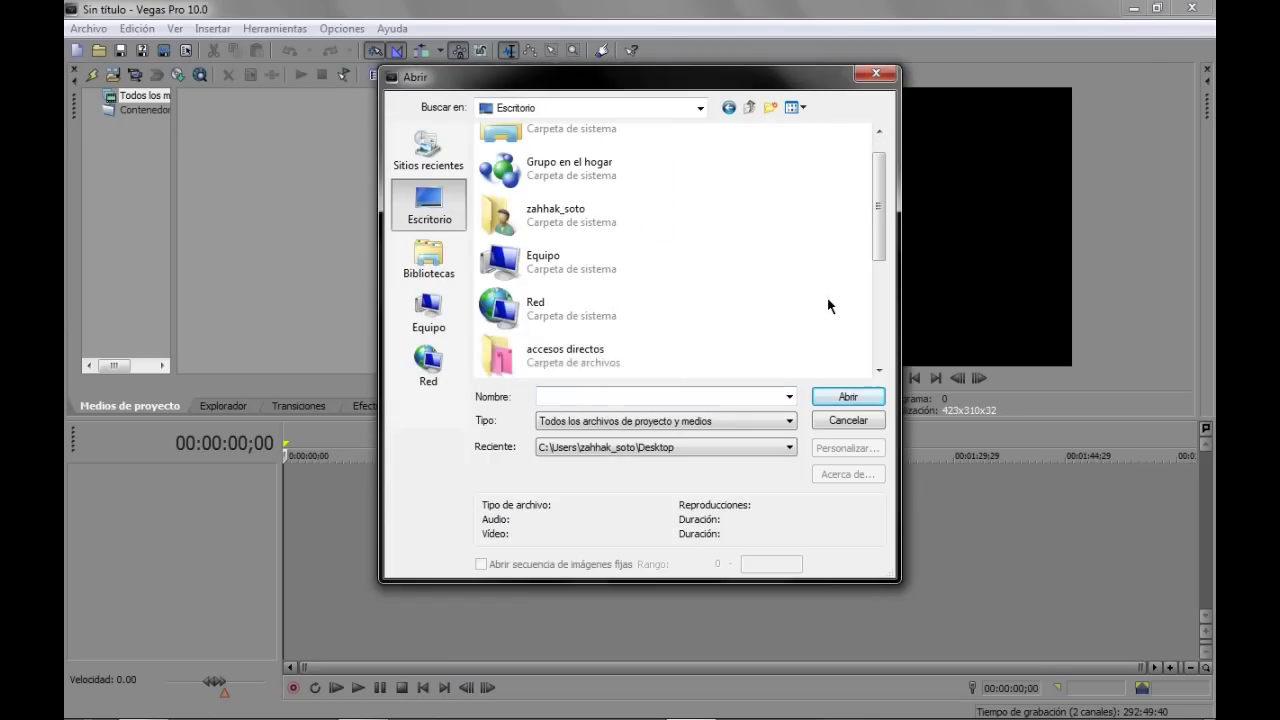
{"action": "scroll", "coordinate": [828, 306], "scroll_direction": "down", "scroll_amount": 5}
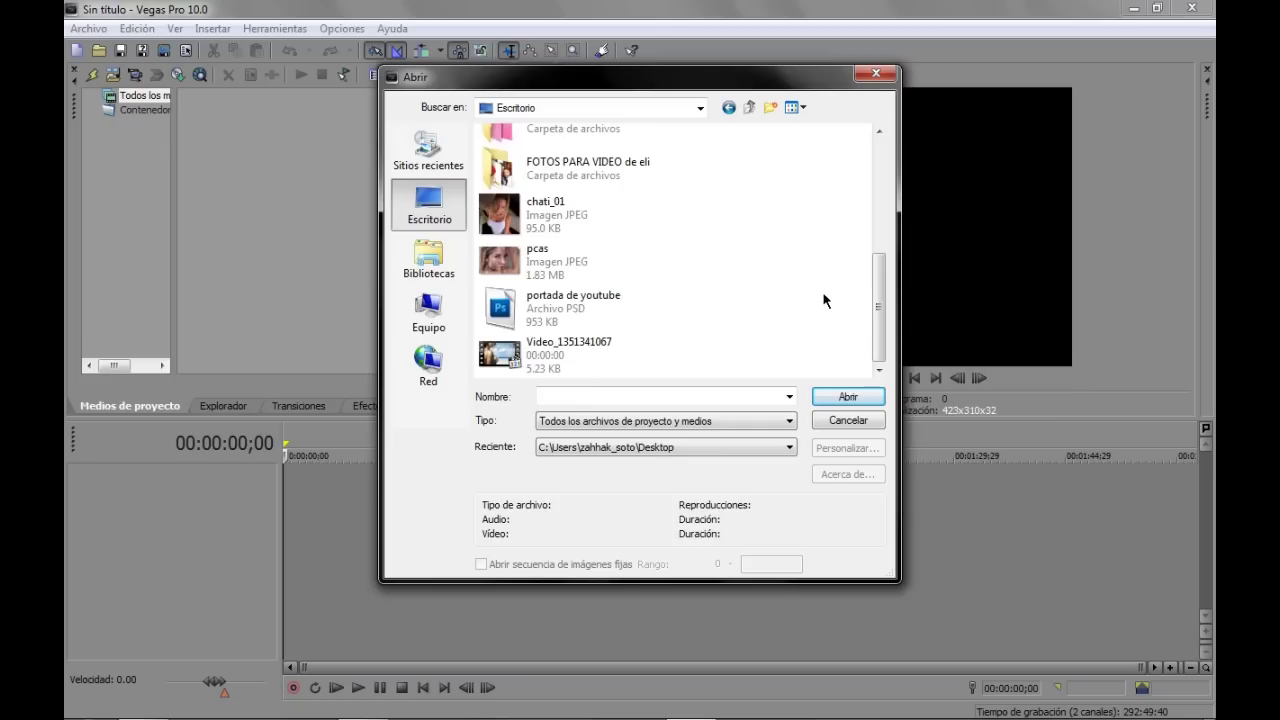
{"action": "scroll", "coordinate": [730, 312], "scroll_direction": "up", "scroll_amount": 2}
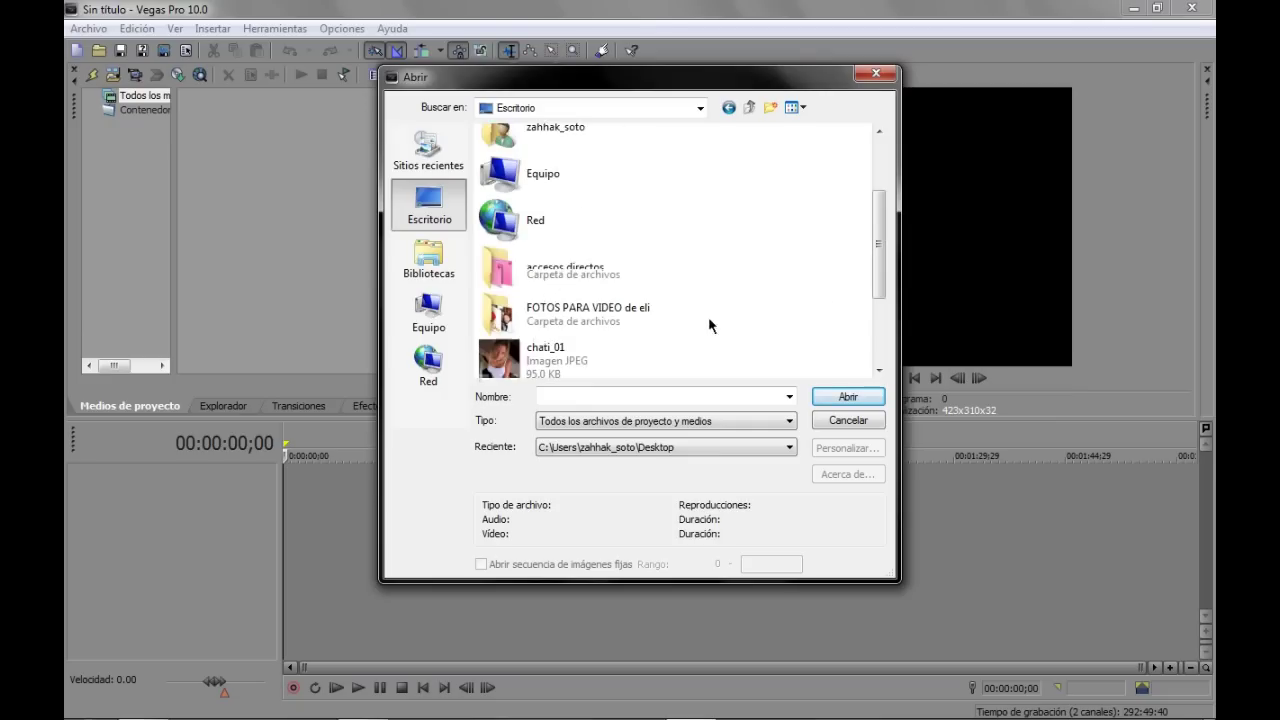
- Browse Bibliotecas > Vídeos > imagenes para los videos and open manita arriba.png
{"action": "left_click", "coordinate": [425, 274]}
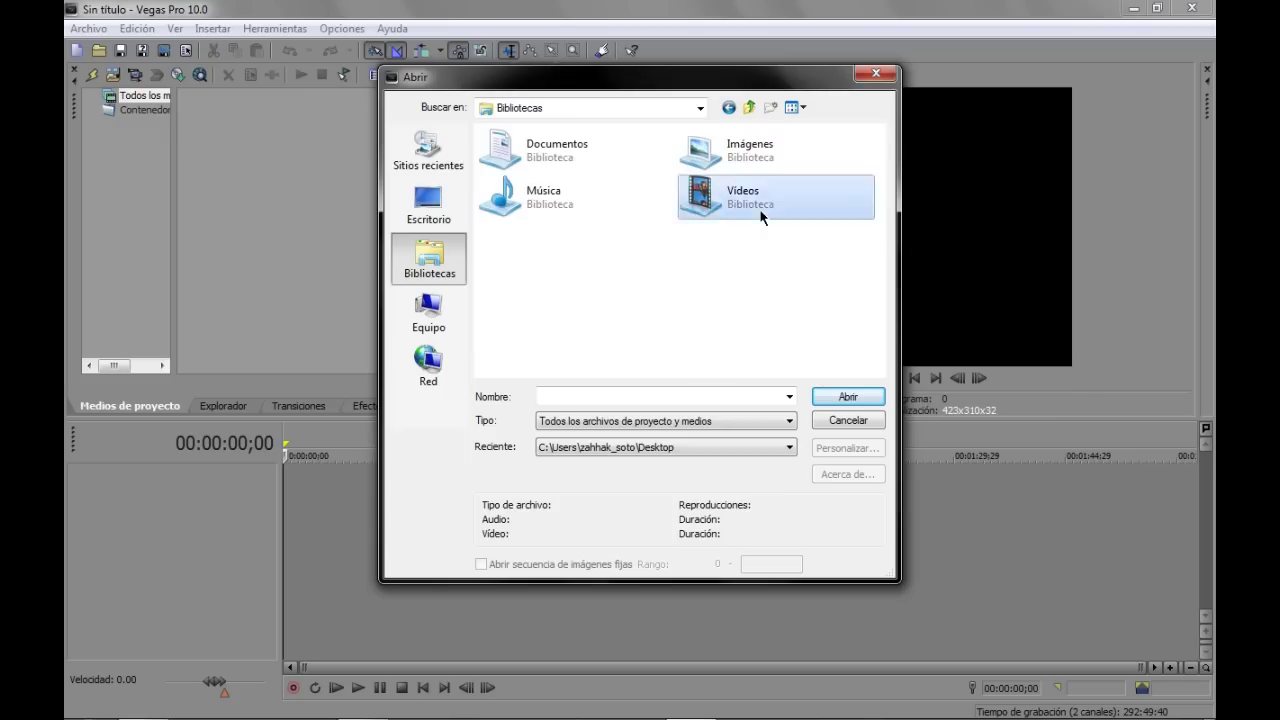
{"action": "double_click", "coordinate": [742, 208]}
{"action": "double_click", "coordinate": [642, 190]}
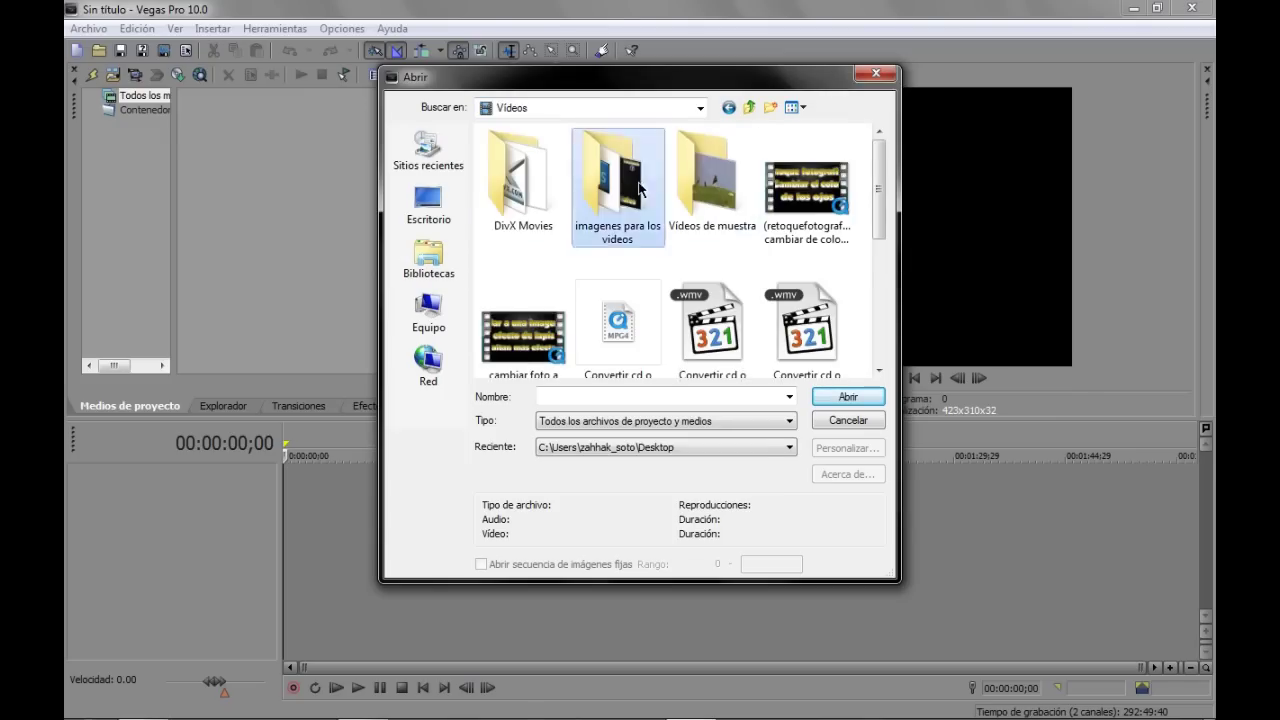
{"action": "scroll", "coordinate": [792, 270], "scroll_direction": "down", "scroll_amount": 2}
{"action": "scroll", "coordinate": [669, 244], "scroll_direction": "up", "scroll_amount": 2}
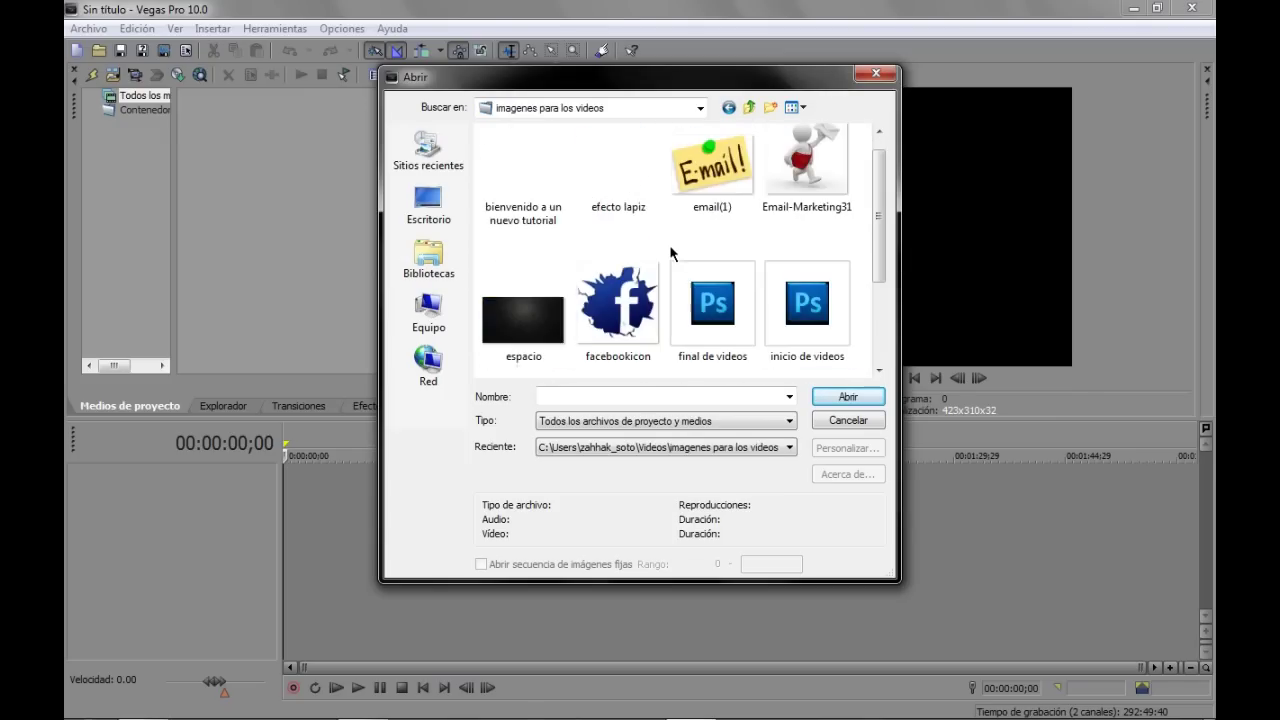
{"action": "scroll", "coordinate": [629, 321], "scroll_direction": "down", "scroll_amount": 2}
{"action": "left_click", "coordinate": [829, 403]}
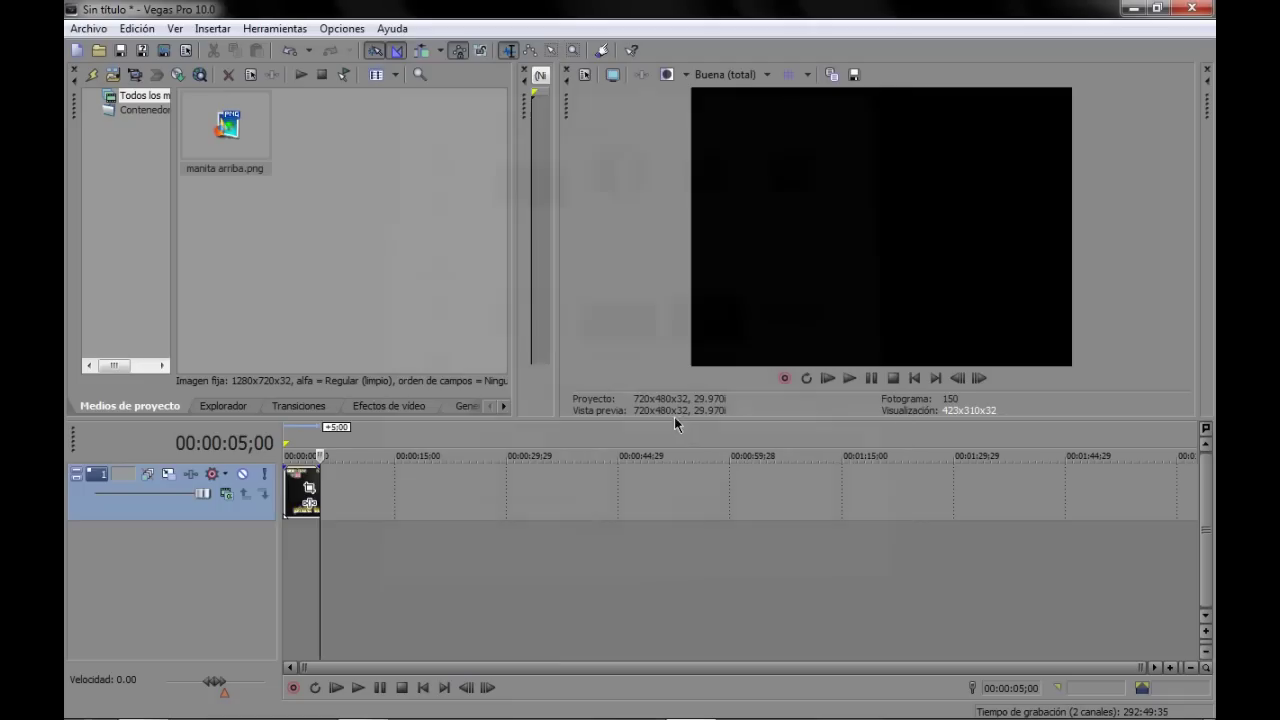
- Stretch the manita arriba.png clip to about 1:09 and move the playhead back to the start
{"action": "left_click_drag", "start_coordinate": [320, 512], "coordinate": [838, 512]}
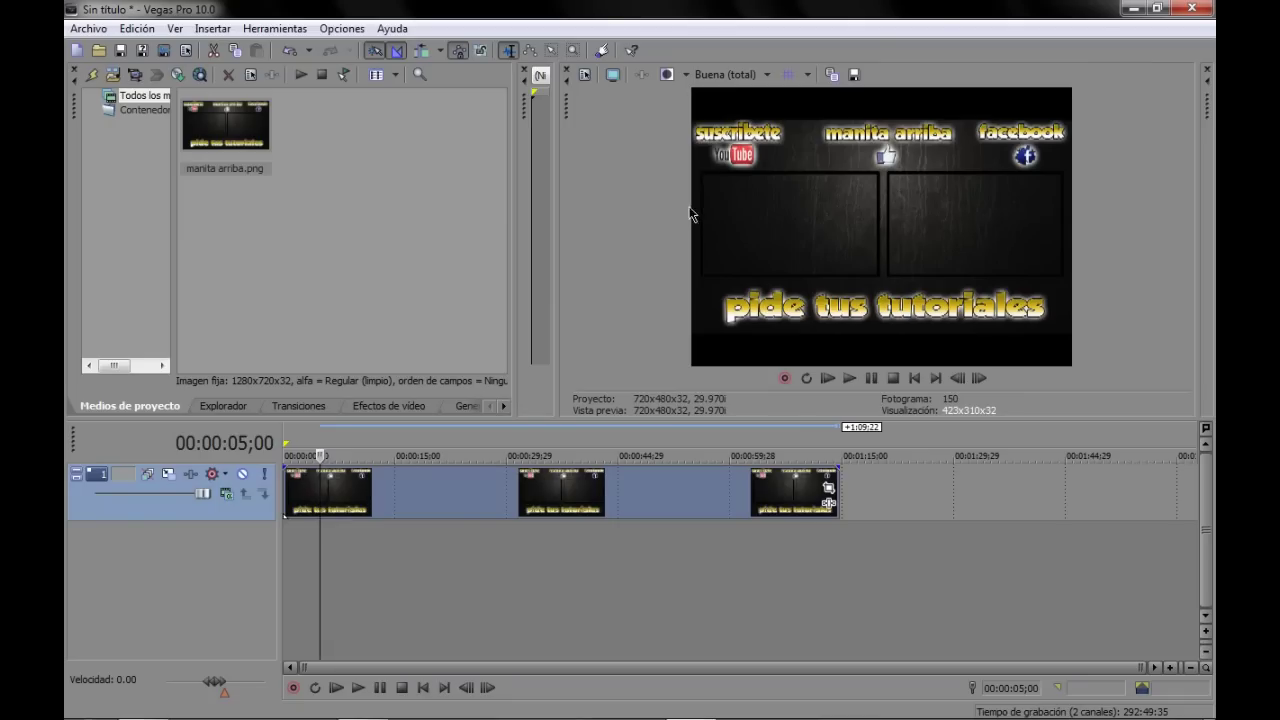
{"action": "left_click_drag", "start_coordinate": [317, 570], "coordinate": [284, 570]}
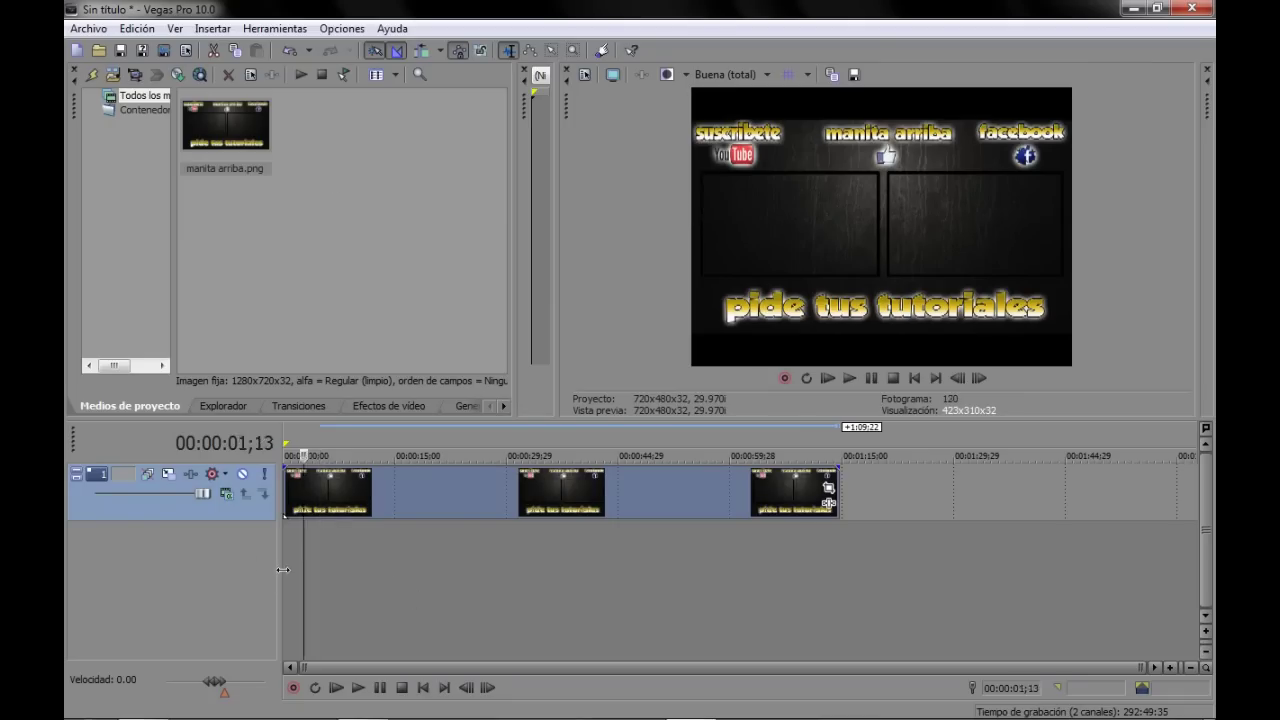
{"action": "left_click", "coordinate": [94, 31]}
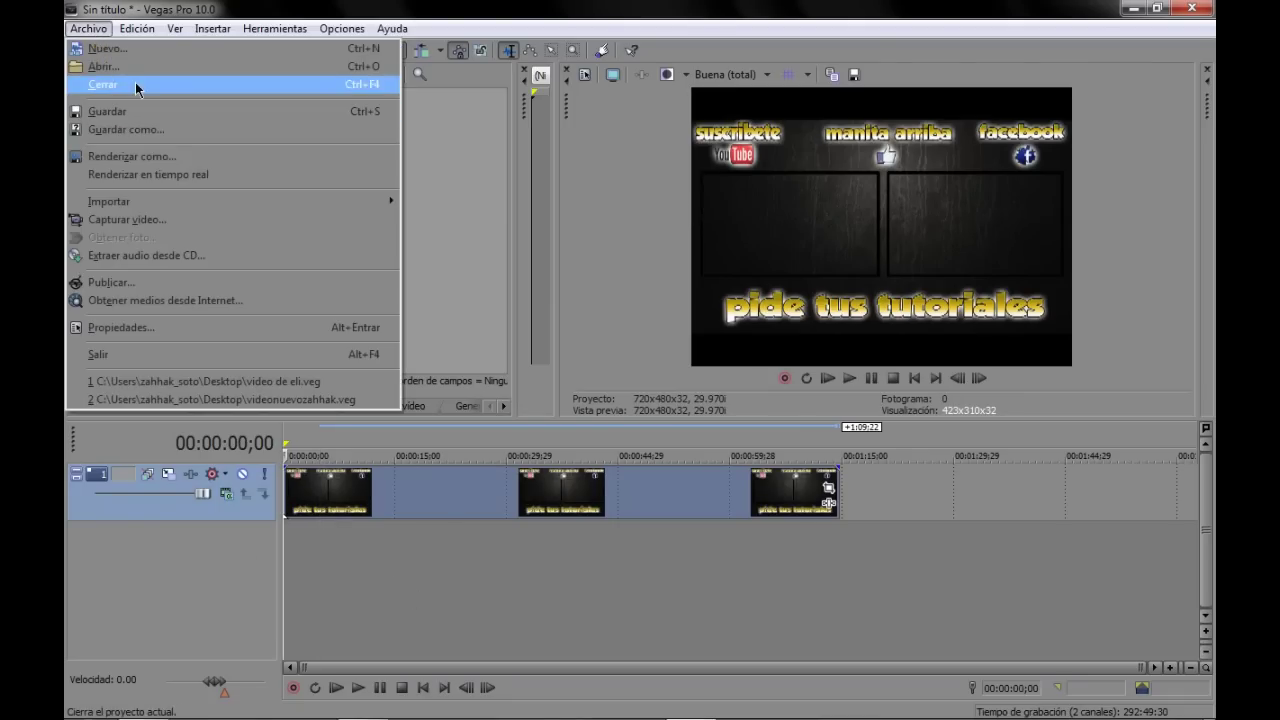
{"action": "left_click", "coordinate": [440, 157]}
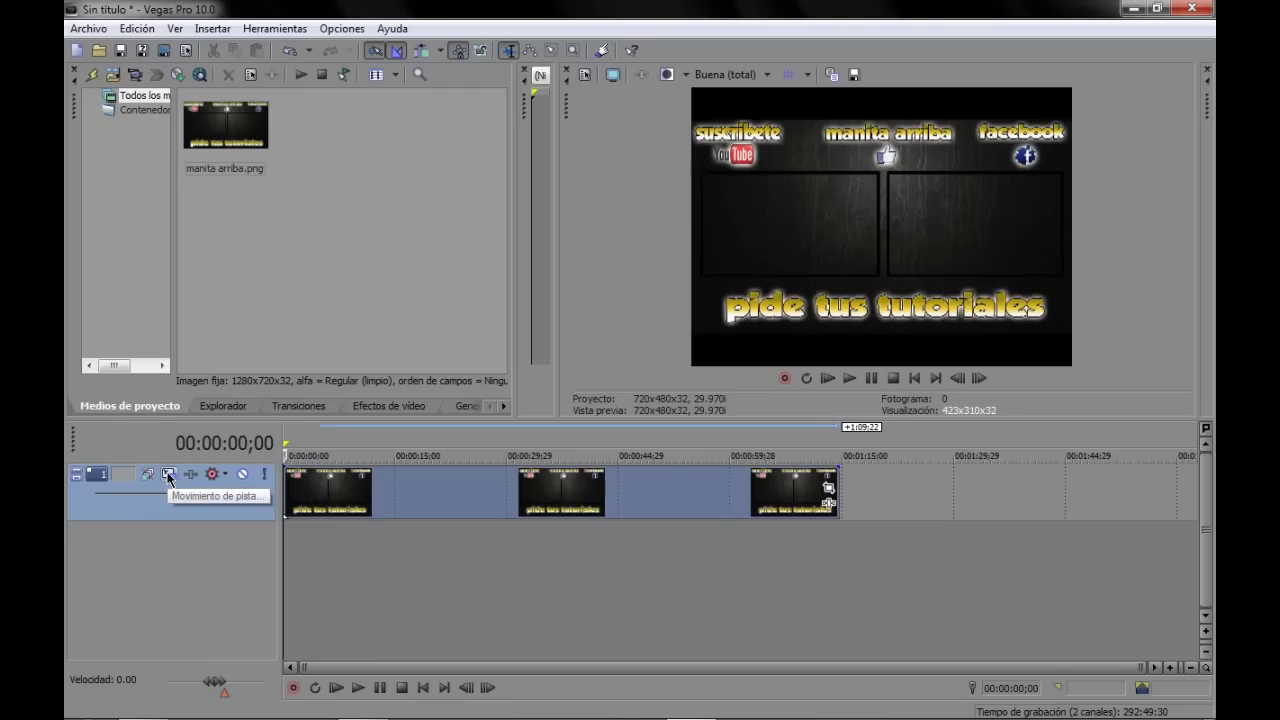
{"action": "left_click", "coordinate": [88, 28]}
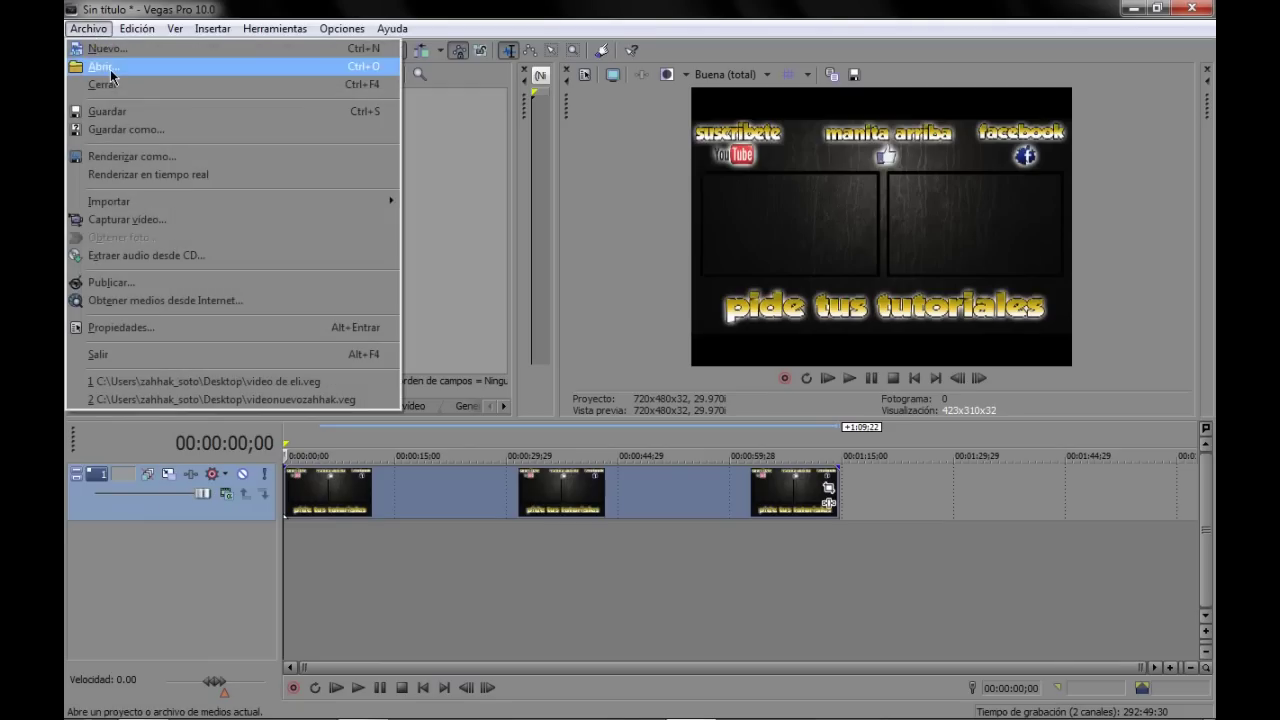
- Import the pintar pinceles con photoshop video and a second tutorial from Mis vídeos, then undo the import
{"action": "left_click", "coordinate": [103, 66]}
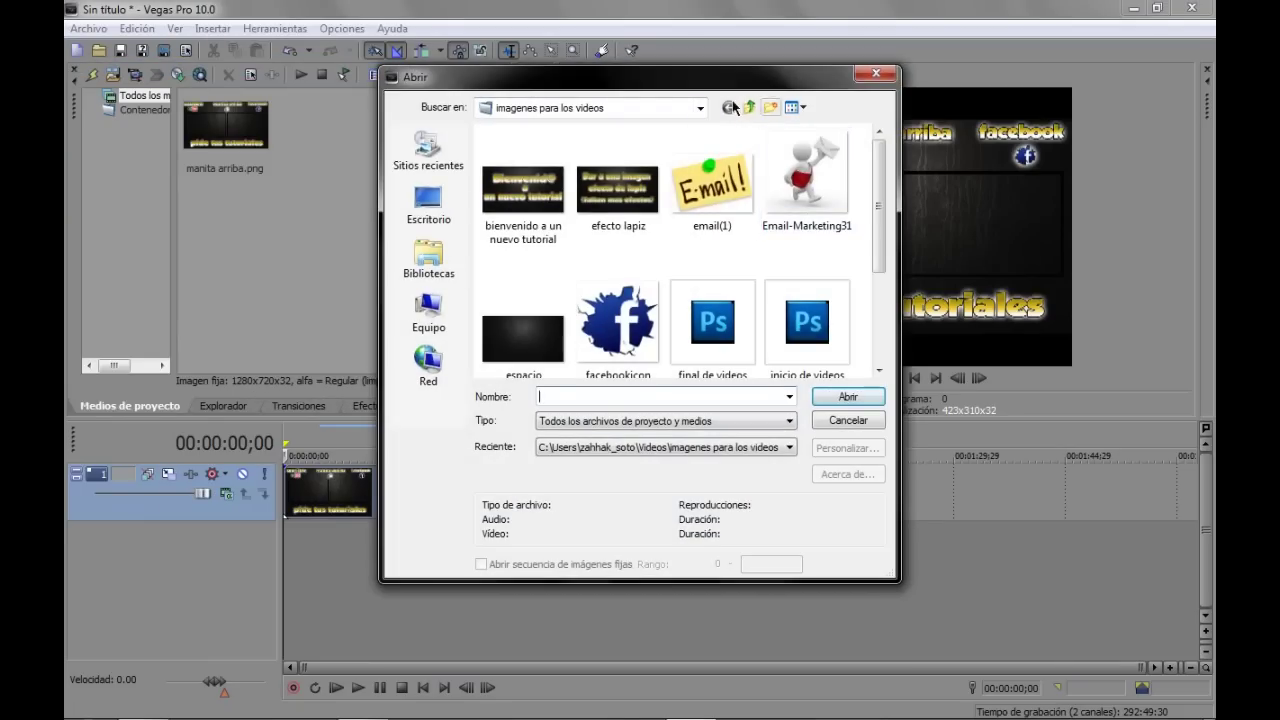
{"action": "left_click", "coordinate": [746, 108]}
{"action": "scroll", "coordinate": [646, 277], "scroll_direction": "down", "scroll_amount": 3}
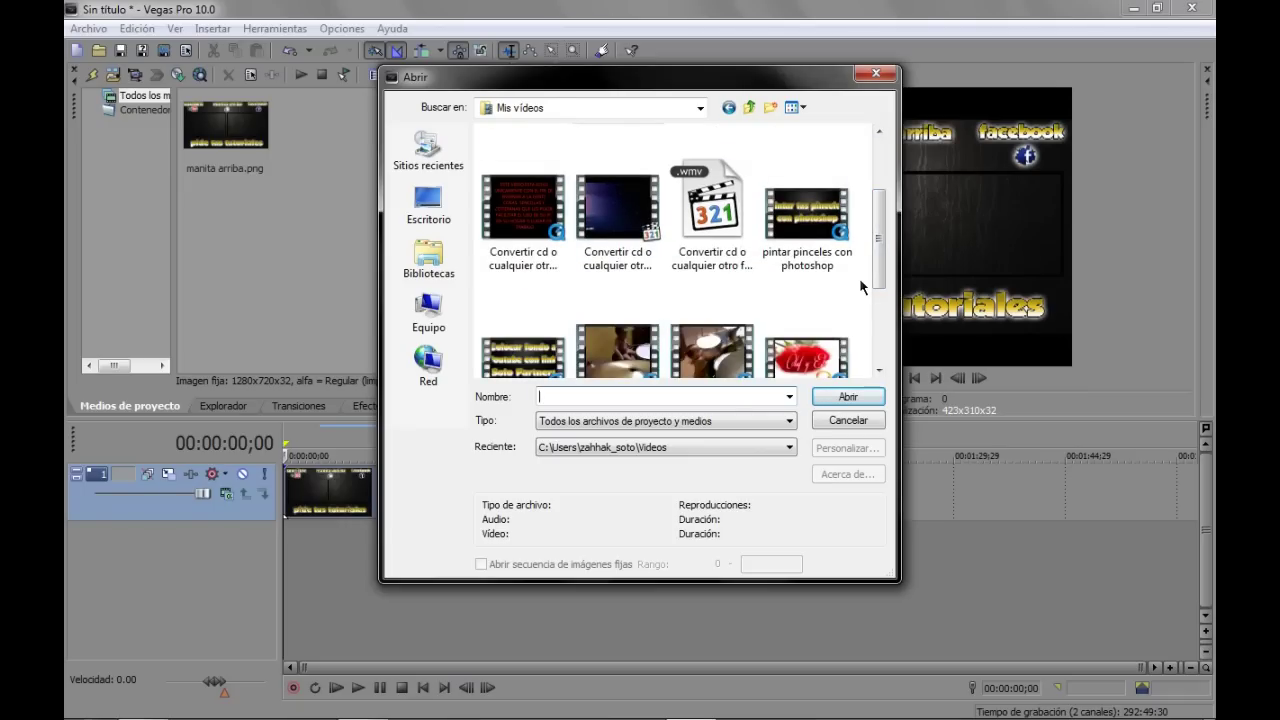
{"action": "left_click_drag", "start_coordinate": [880, 265], "coordinate": [881, 275]}
{"action": "left_click", "coordinate": [806, 188]}
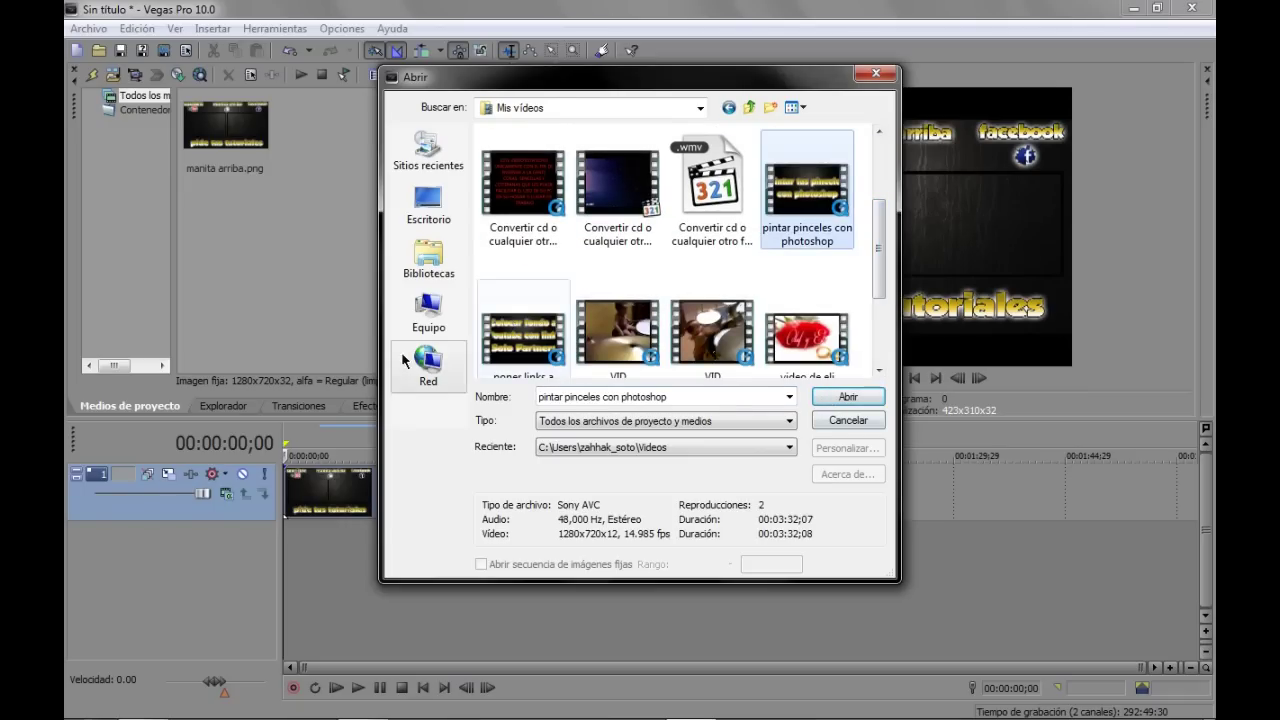
{"action": "left_click", "coordinate": [527, 333], "text": "ctrl"}
{"action": "left_click", "coordinate": [830, 397]}
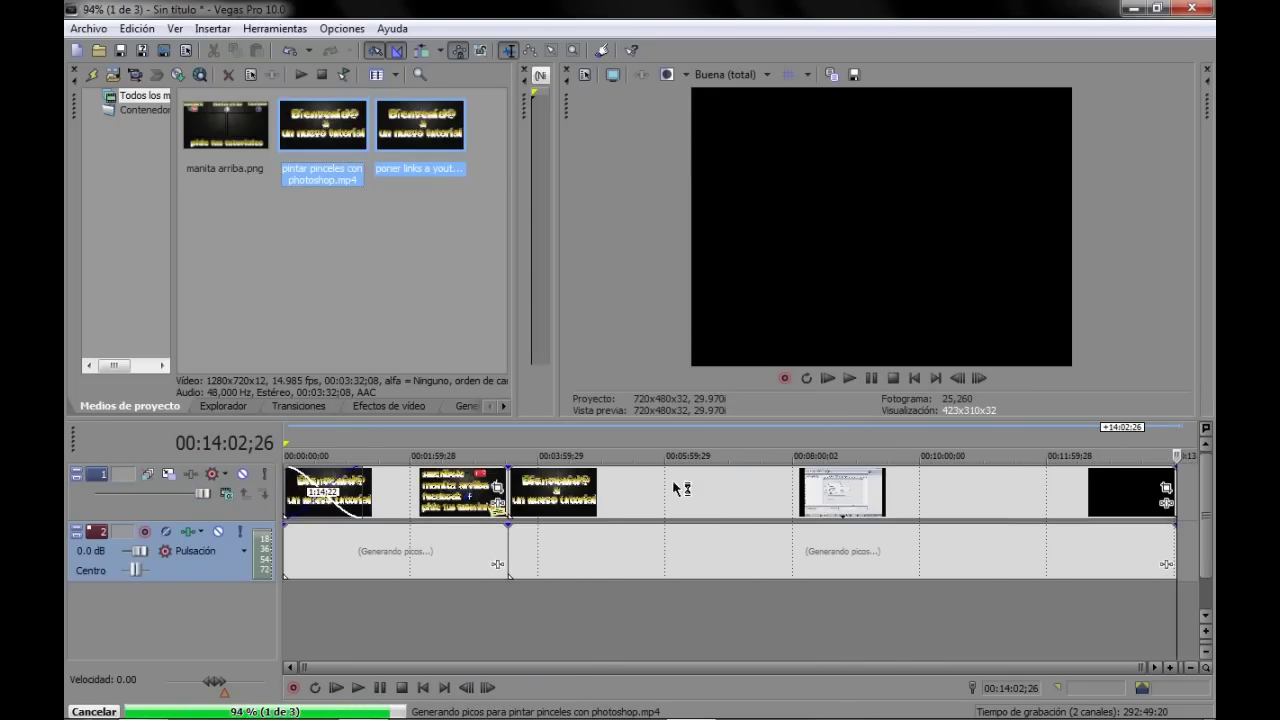
{"action": "key", "text": "ctrl+z"}
- Import the cambiar foto a lapiz con photoshop and Convertir cd videos clips onto the timeline
{"action": "left_click", "coordinate": [88, 28]}
{"action": "left_click", "coordinate": [172, 68]}
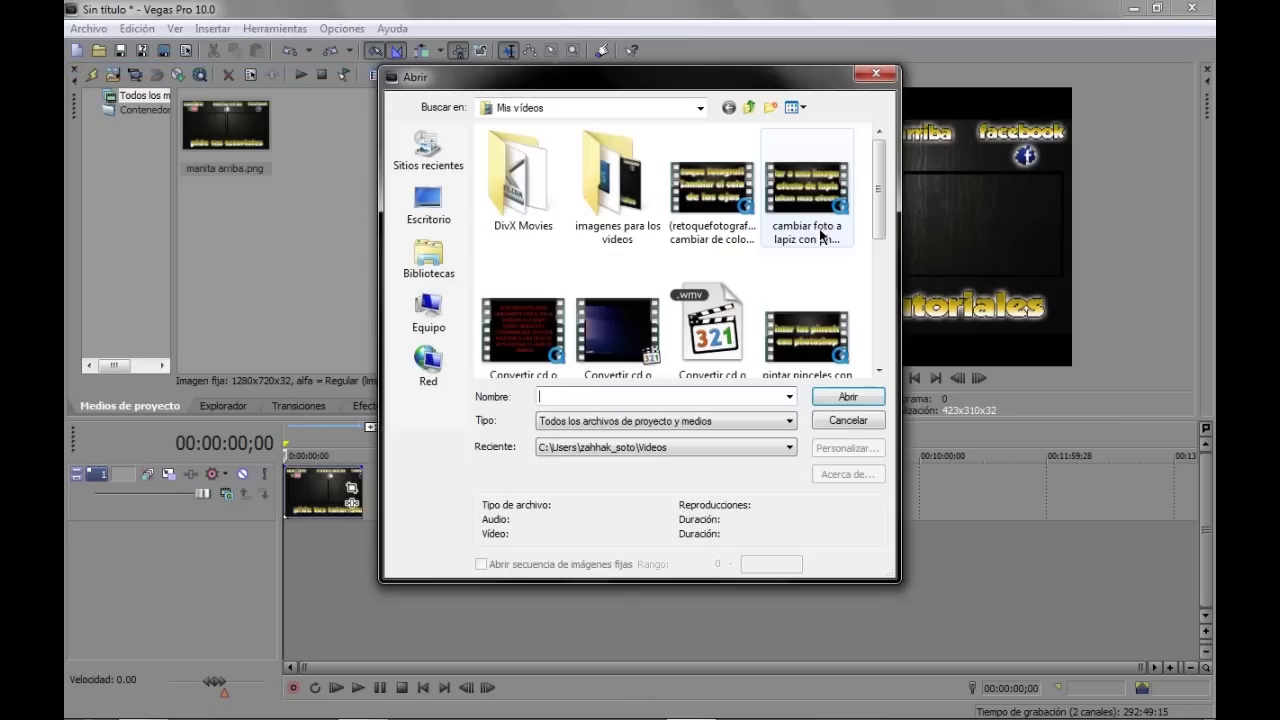
{"action": "left_click", "coordinate": [818, 210]}
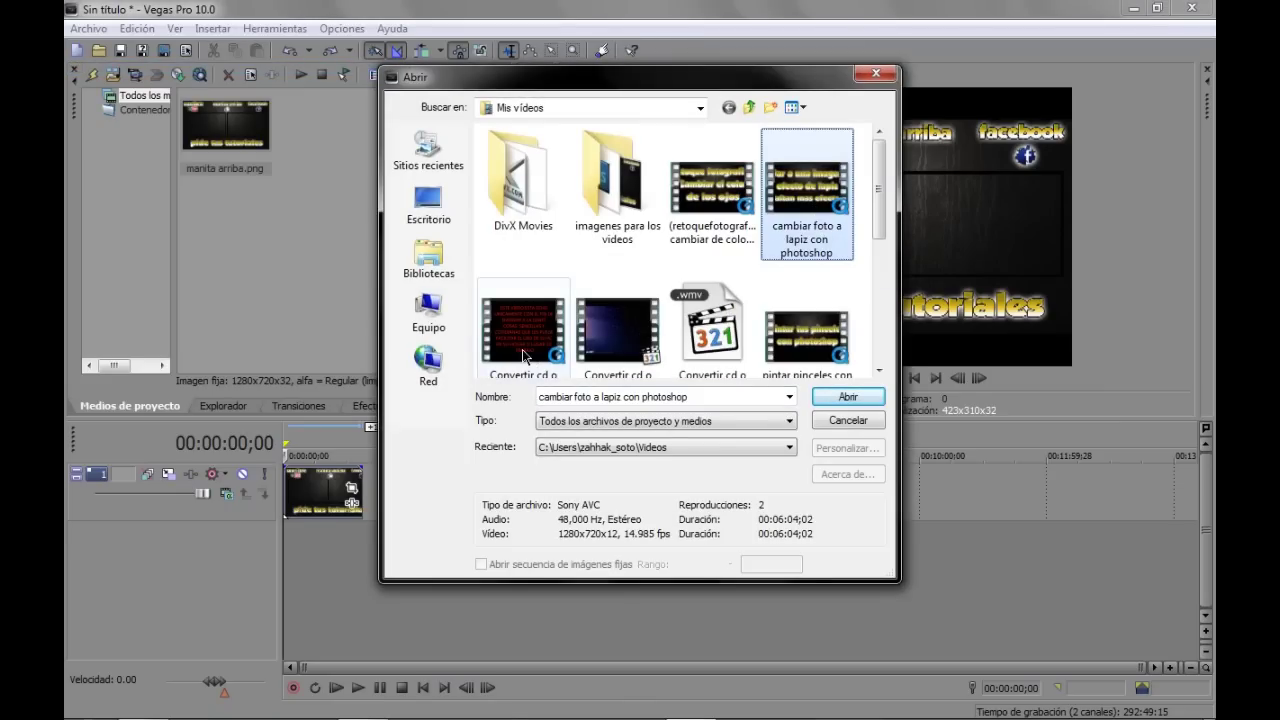
{"action": "left_click", "coordinate": [515, 335], "text": "ctrl"}
{"action": "left_click", "coordinate": [872, 405]}
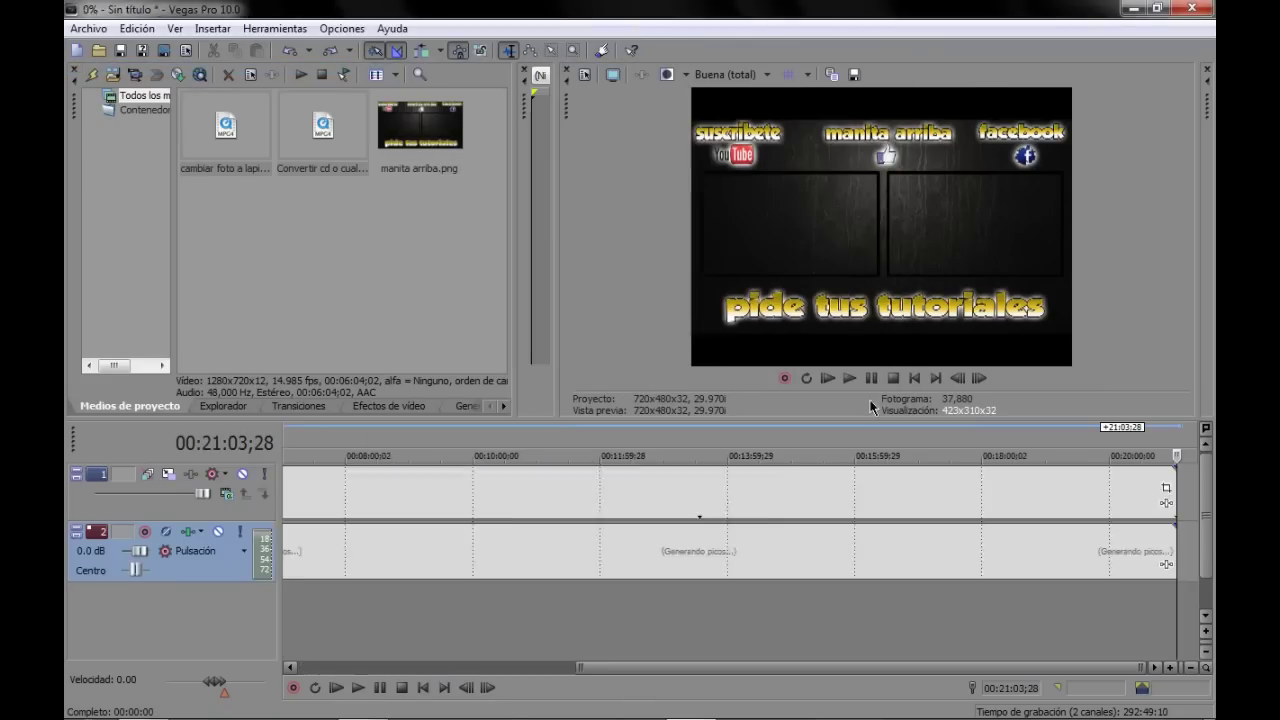
- Delete the clip at 00:04:23;14 and select the long video and audio events
{"action": "scroll", "coordinate": [657, 496], "scroll_direction": "down", "scroll_amount": 3}
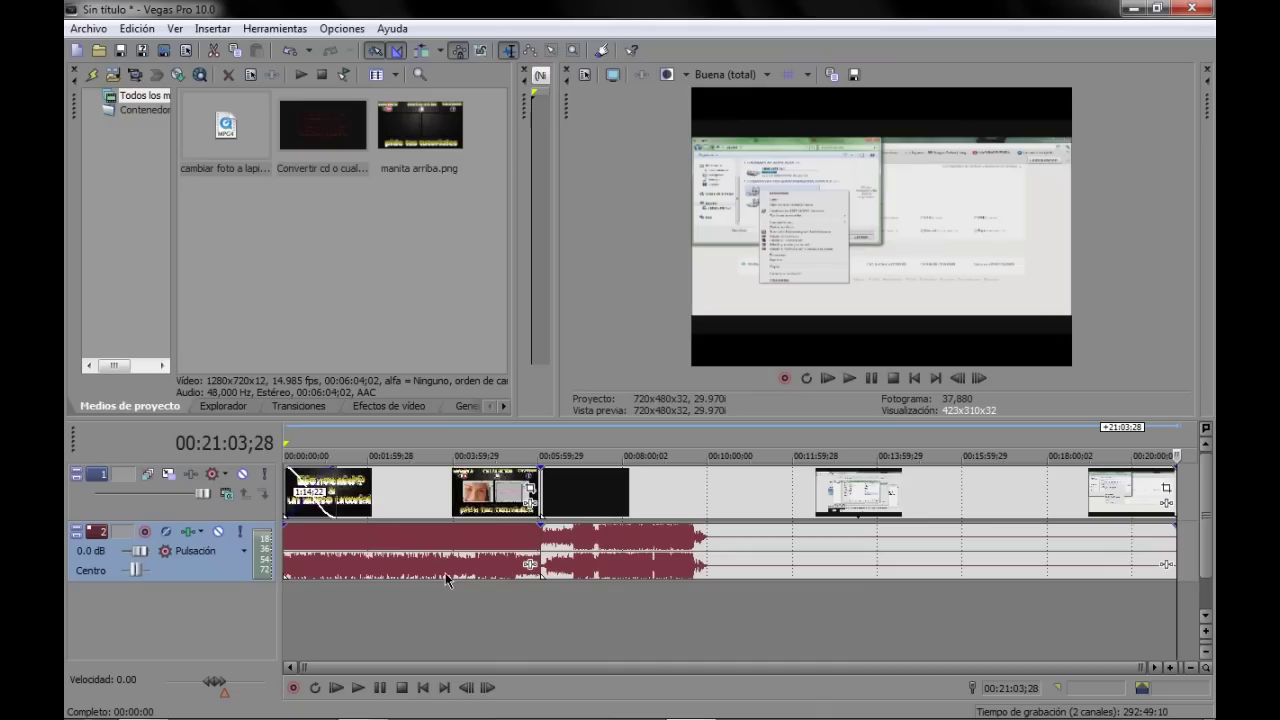
{"action": "left_click", "coordinate": [470, 500]}
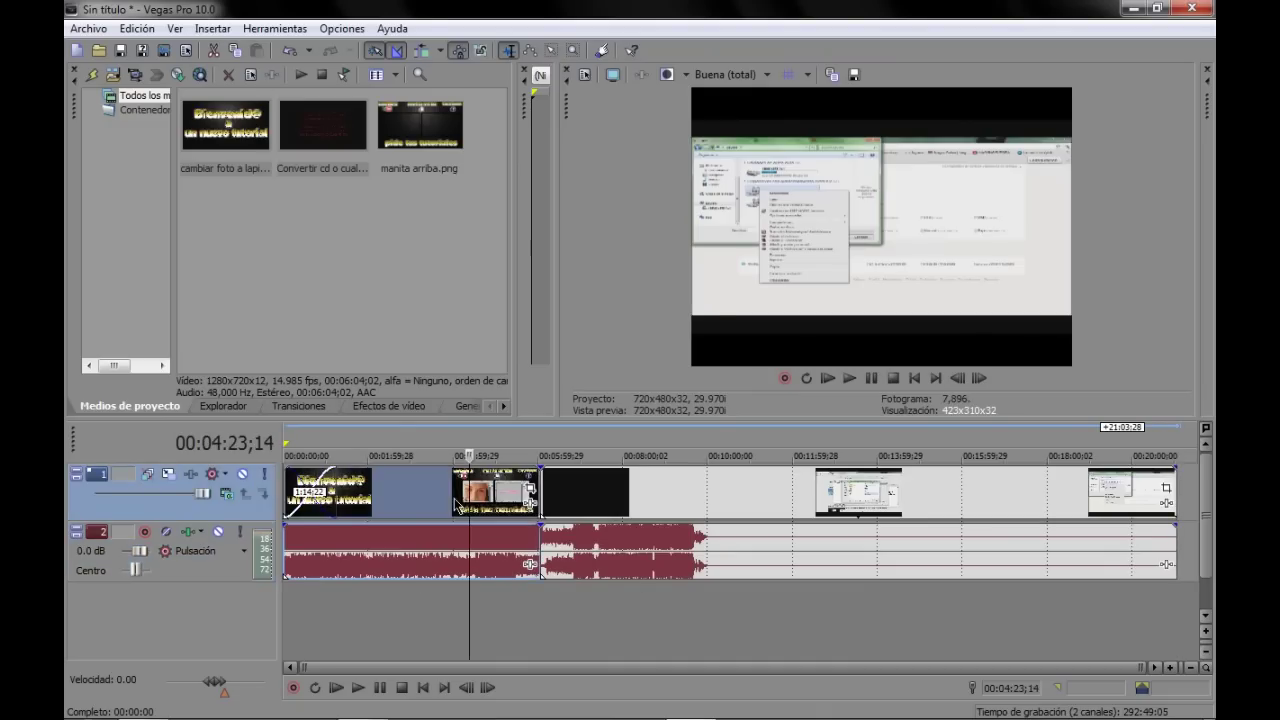
{"action": "key", "text": "Delete"}
{"action": "left_click", "coordinate": [628, 500]}
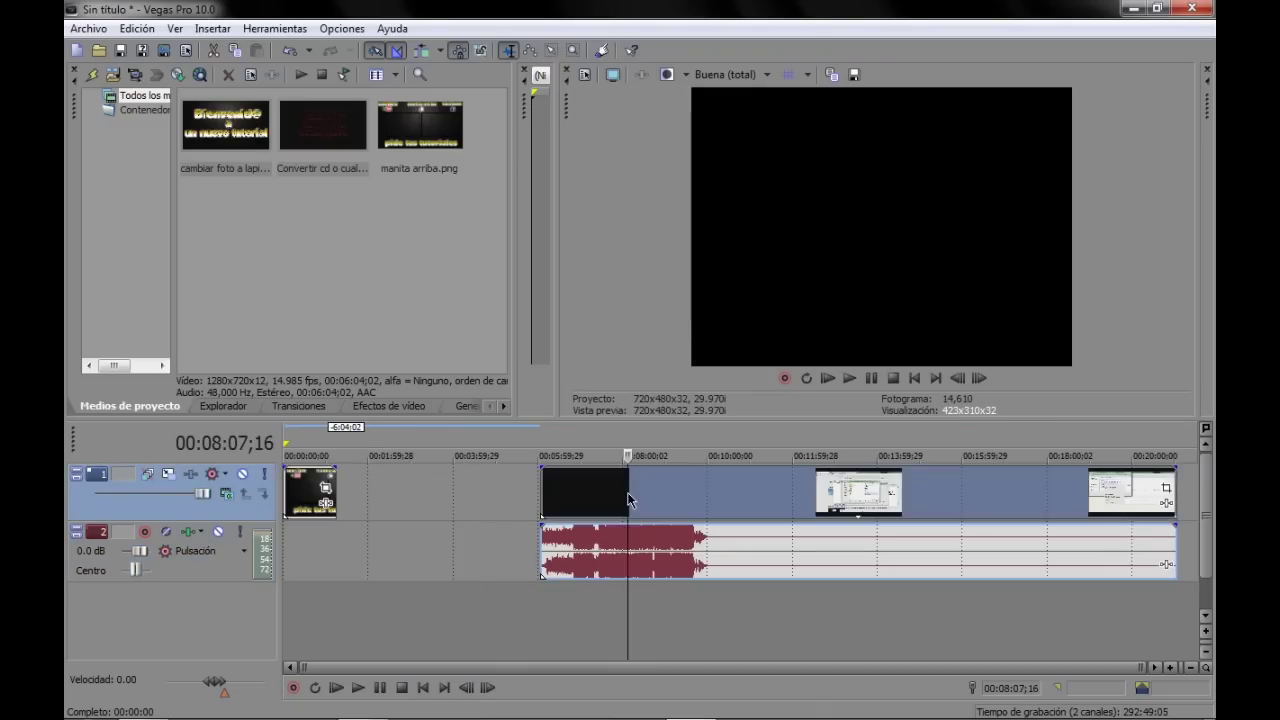
- Delete the long events, stretch the banner image across the timeline, and remove the empty audio track
{"action": "key", "text": "Delete"}
{"action": "left_click_drag", "start_coordinate": [336, 490], "coordinate": [782, 474]}
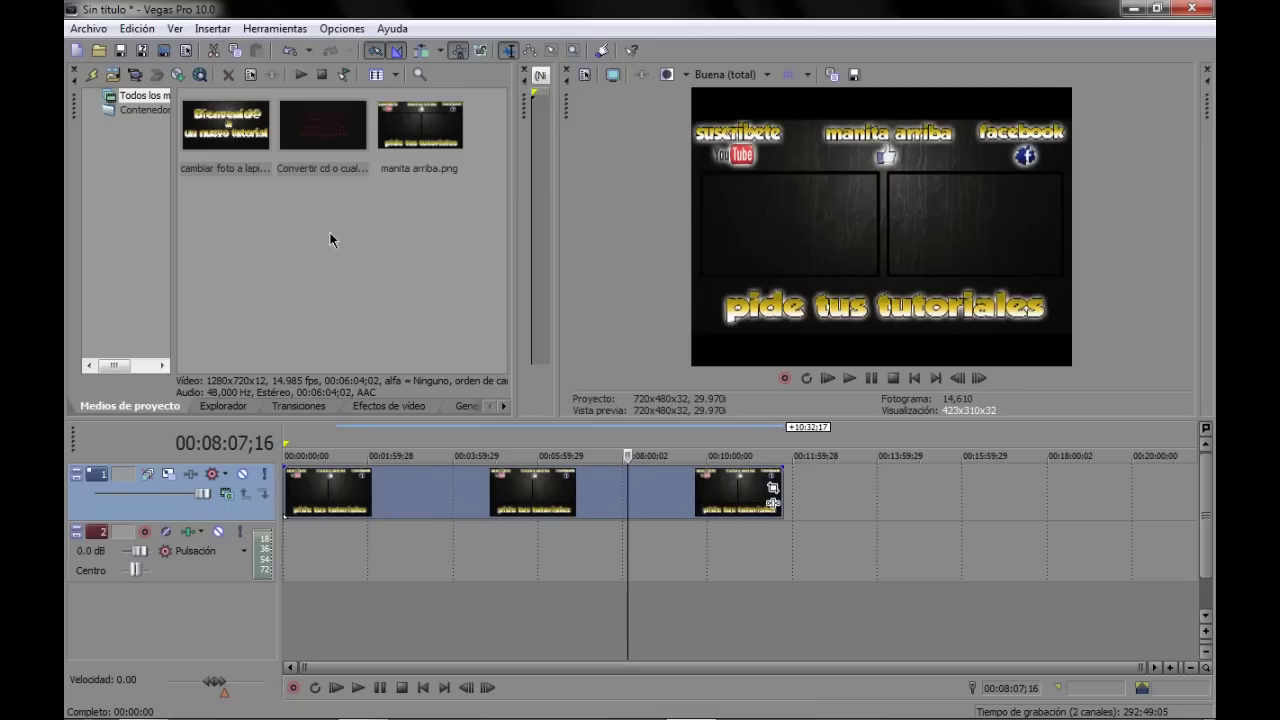
{"action": "right_click", "coordinate": [212, 583]}
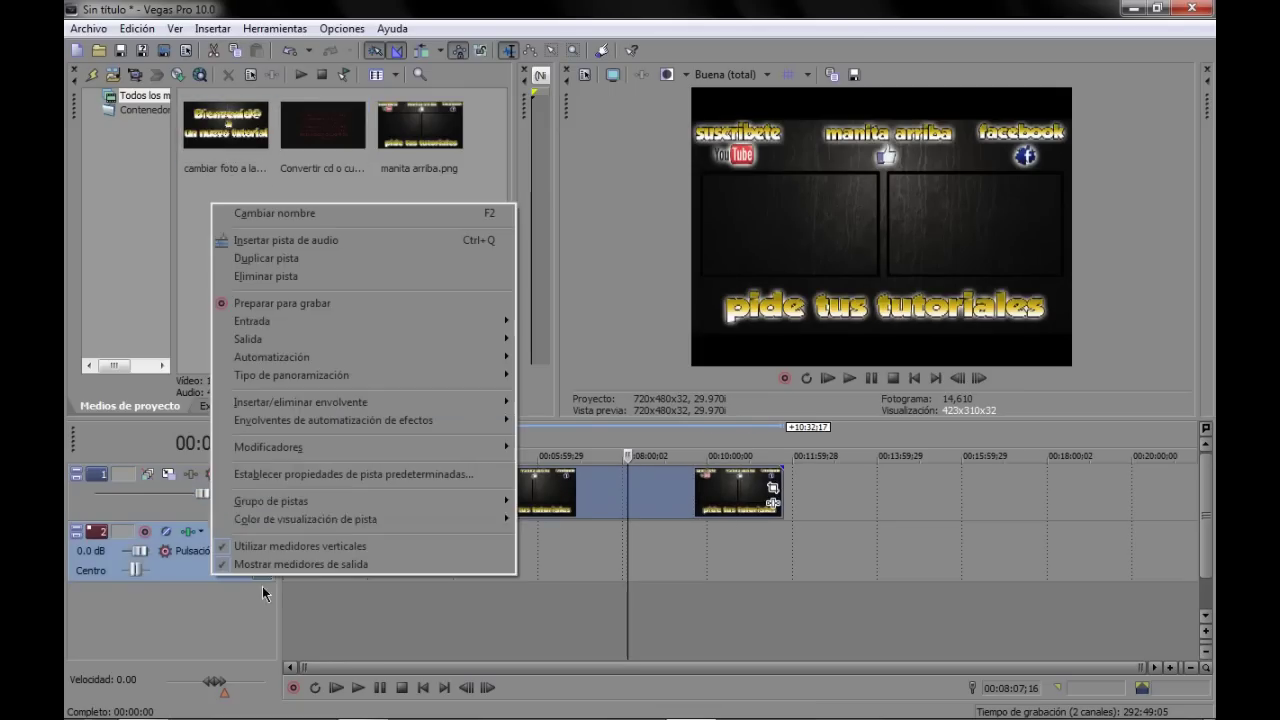
{"action": "mouse_move", "coordinate": [250, 339]}
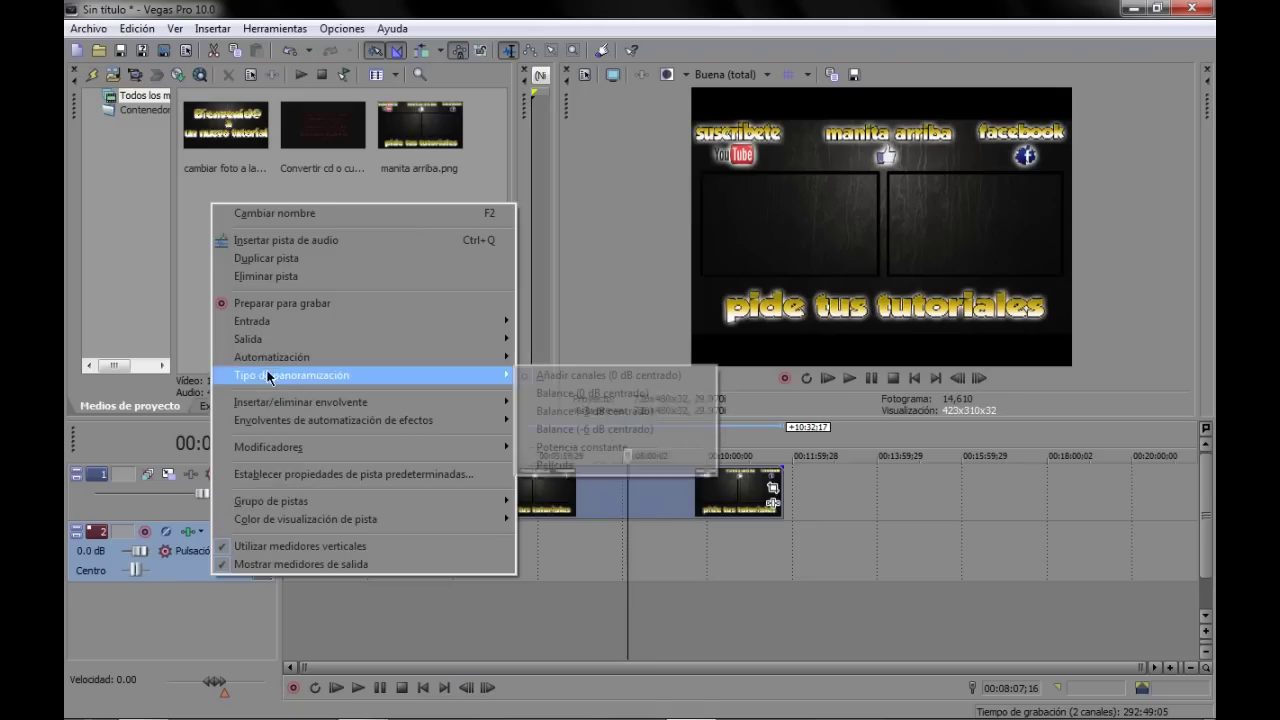
{"action": "left_click", "coordinate": [186, 572]}
{"action": "key", "text": "Delete"}
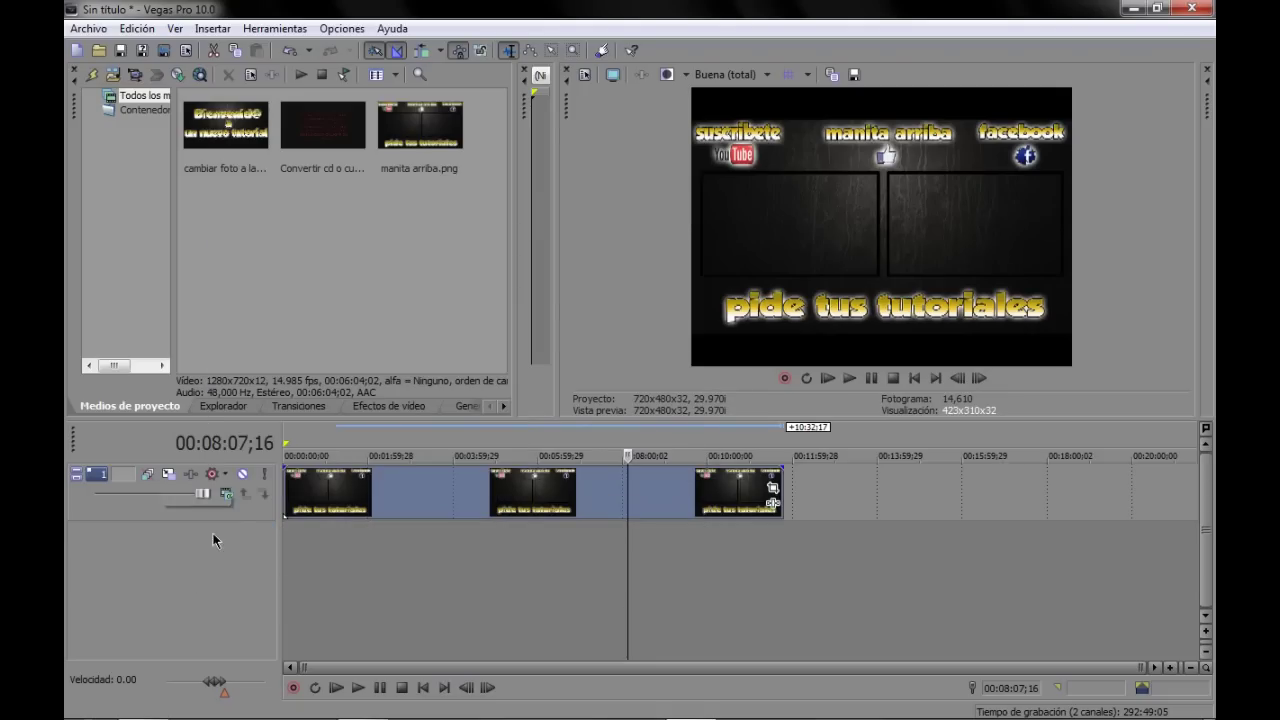
- Insert a new video track and place the cambiar foto a lapiz MP4 on it from Medios de proyecto
{"action": "right_click", "coordinate": [214, 510]}
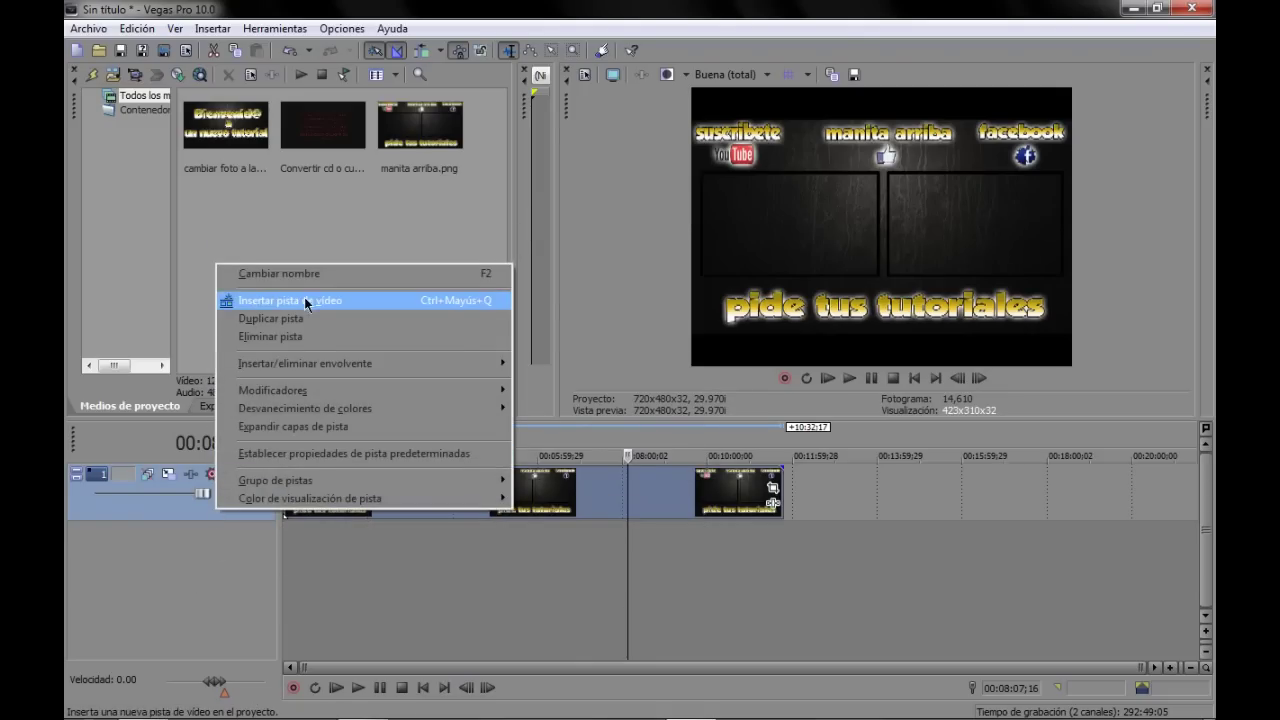
{"action": "left_click", "coordinate": [305, 299]}
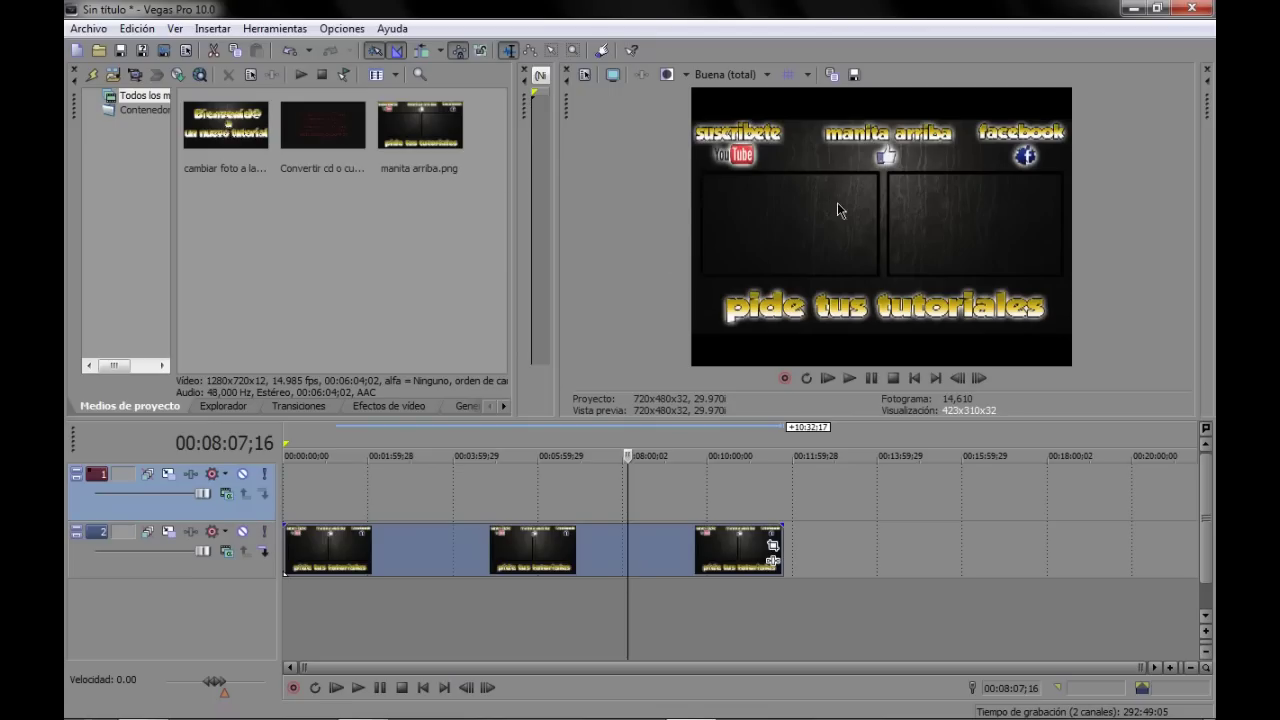
{"action": "left_click", "coordinate": [231, 170]}
{"action": "mouse_move", "coordinate": [297, 404]}
{"action": "left_mouse_down"}
{"action": "mouse_move", "coordinate": [313, 489]}
{"action": "mouse_move", "coordinate": [401, 510]}
{"action": "left_mouse_up"}
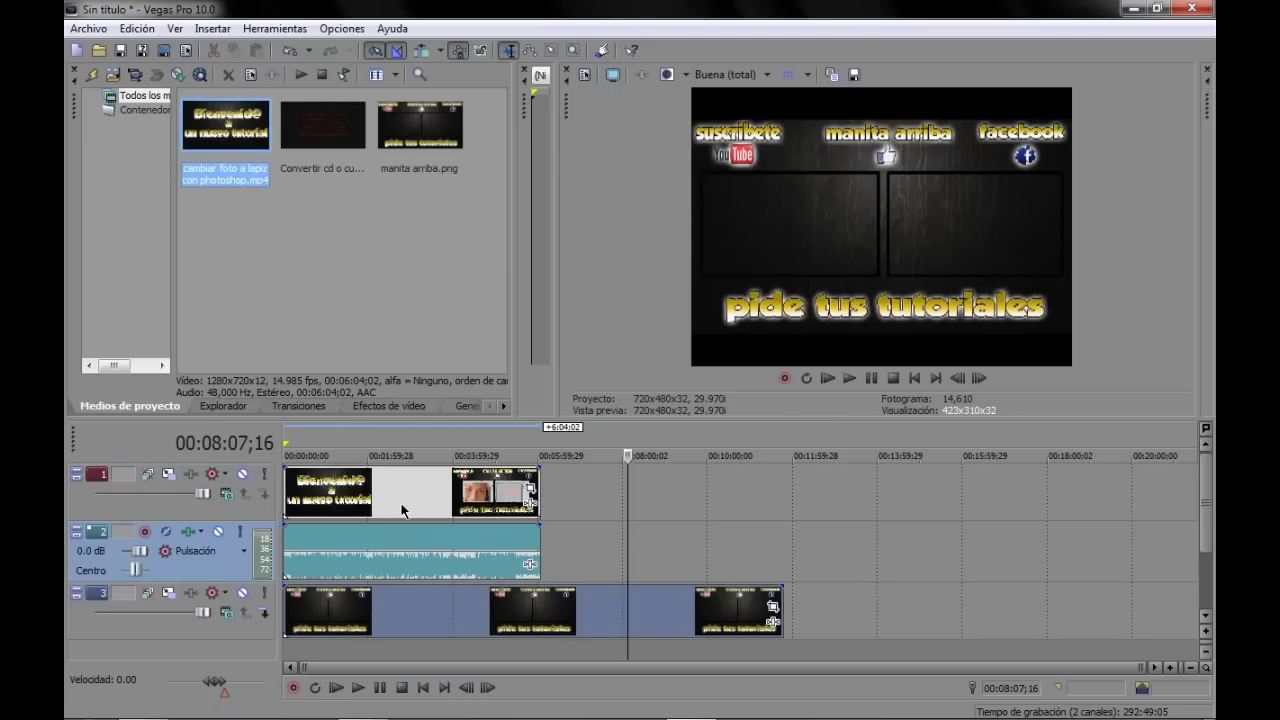
- Scrub the tutorial clip around 00:03:02;01 to review it, then delete its audio event
{"action": "left_click", "coordinate": [401, 510]}
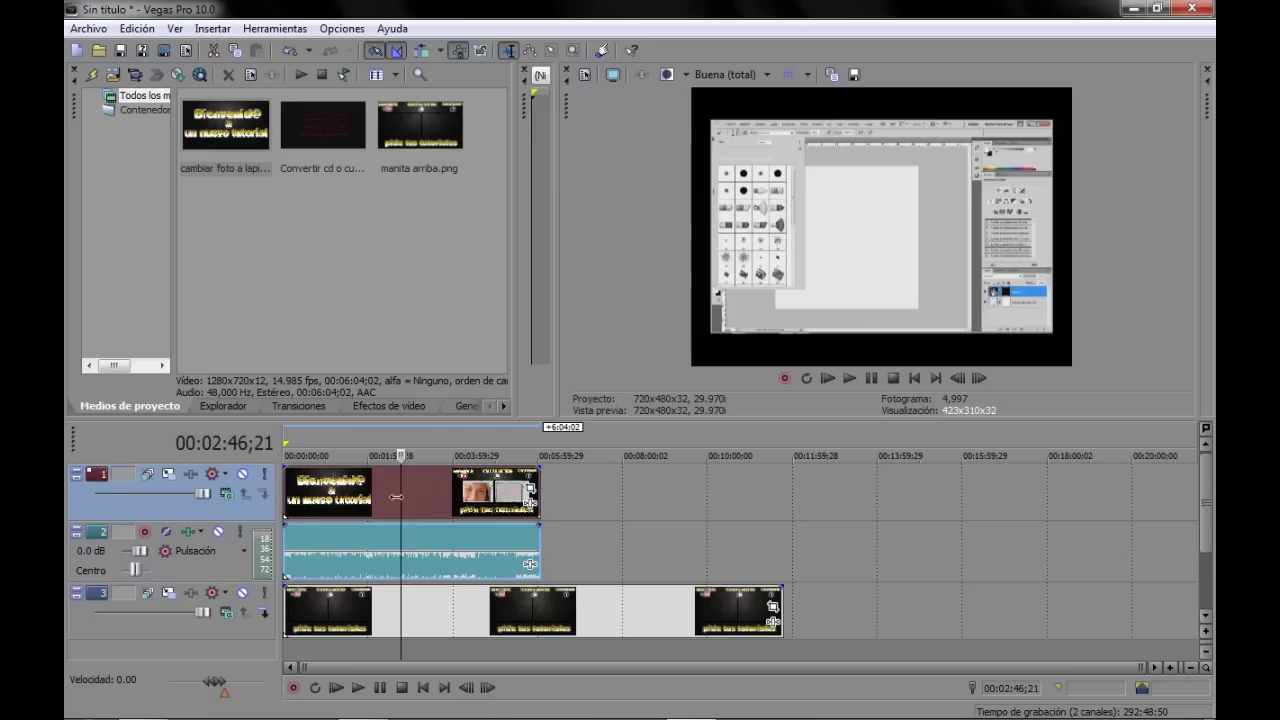
{"action": "left_click", "coordinate": [424, 553]}
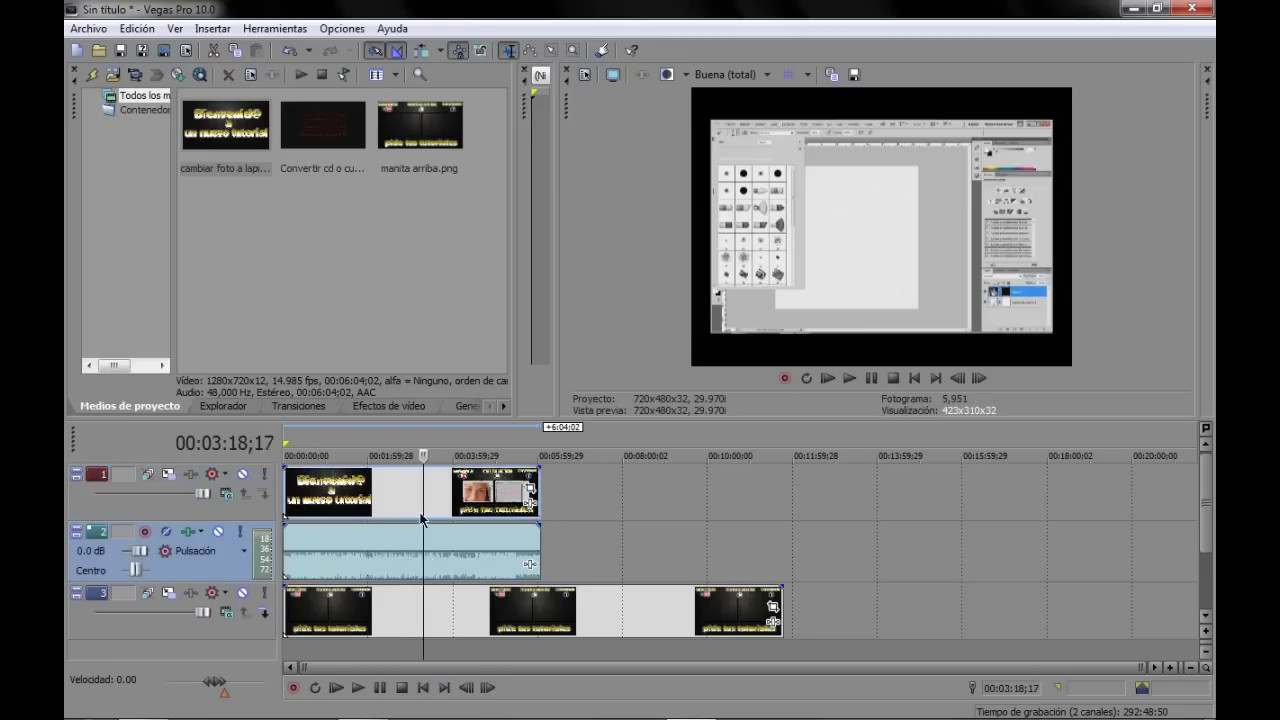
{"action": "left_click", "coordinate": [417, 553]}
{"action": "left_click", "coordinate": [387, 553]}
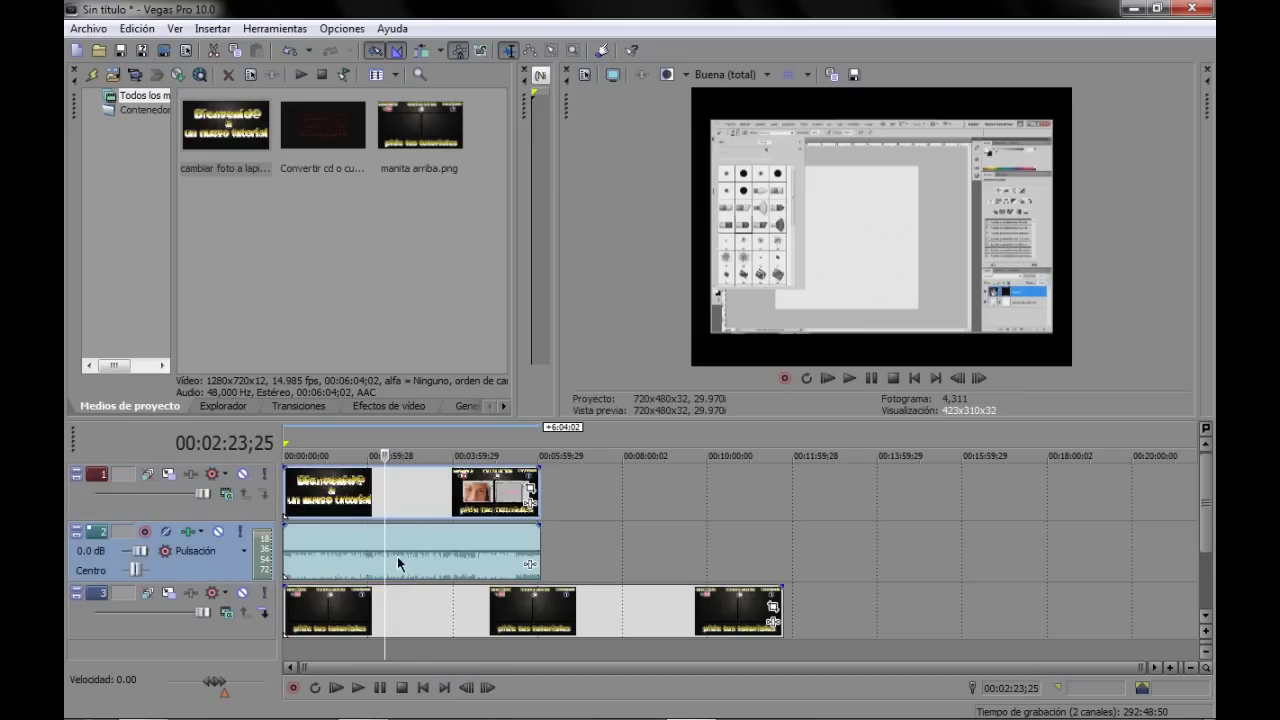
{"action": "left_click", "coordinate": [403, 497]}
{"action": "left_click", "coordinate": [412, 497]}
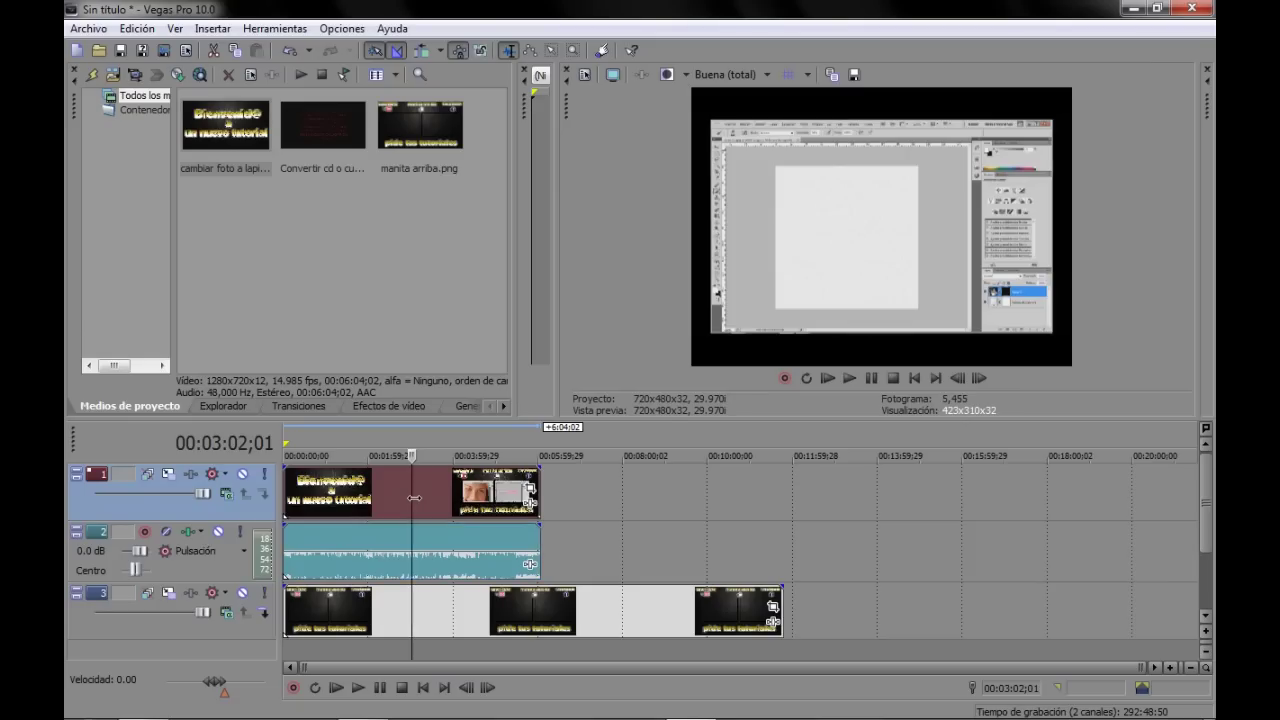
{"action": "left_click", "coordinate": [365, 556]}
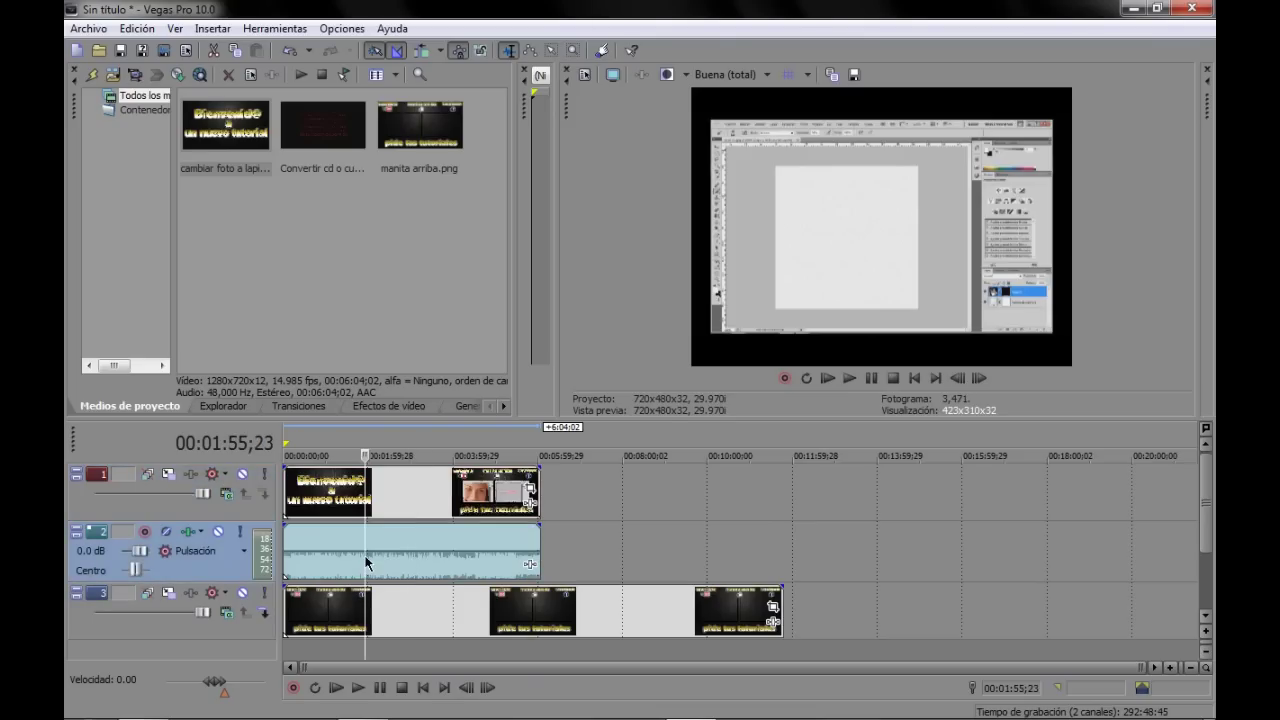
{"action": "key", "text": "Delete"}
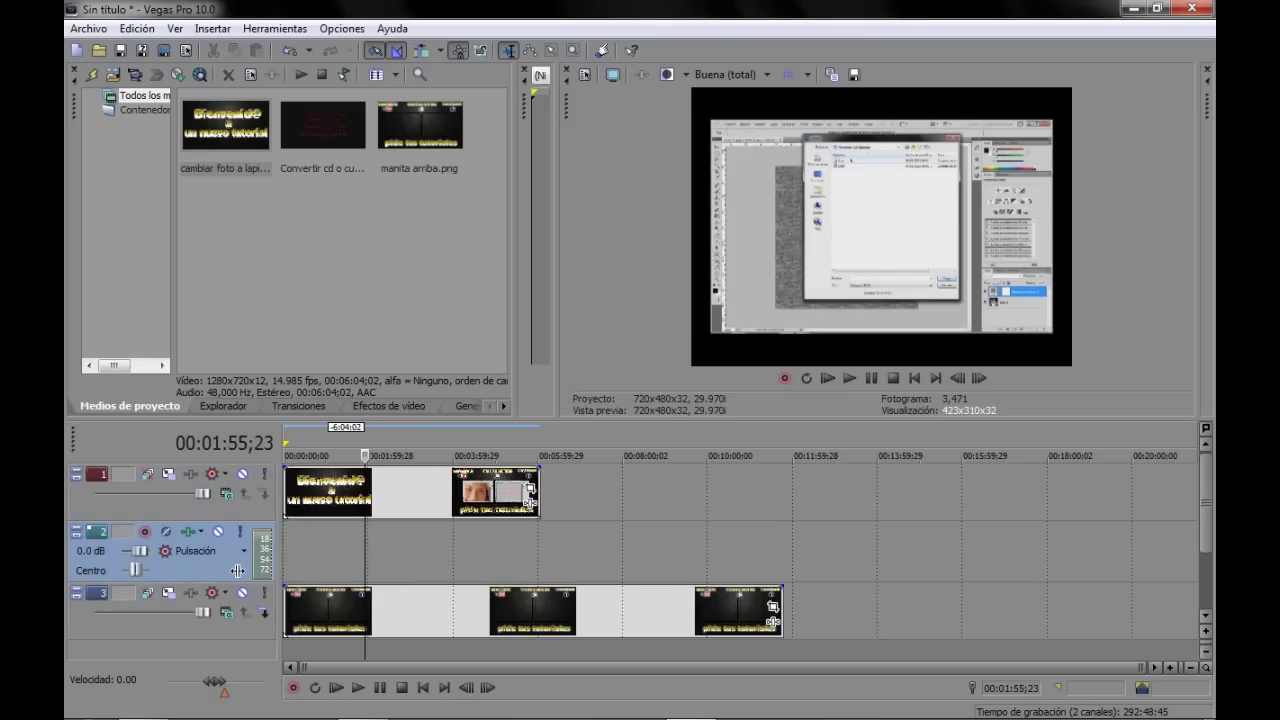
- Remove the empty audio track and mark the excerpt's start near 00:03:26;06, where the photo appears in Photoshop
{"action": "key", "text": "Delete"}
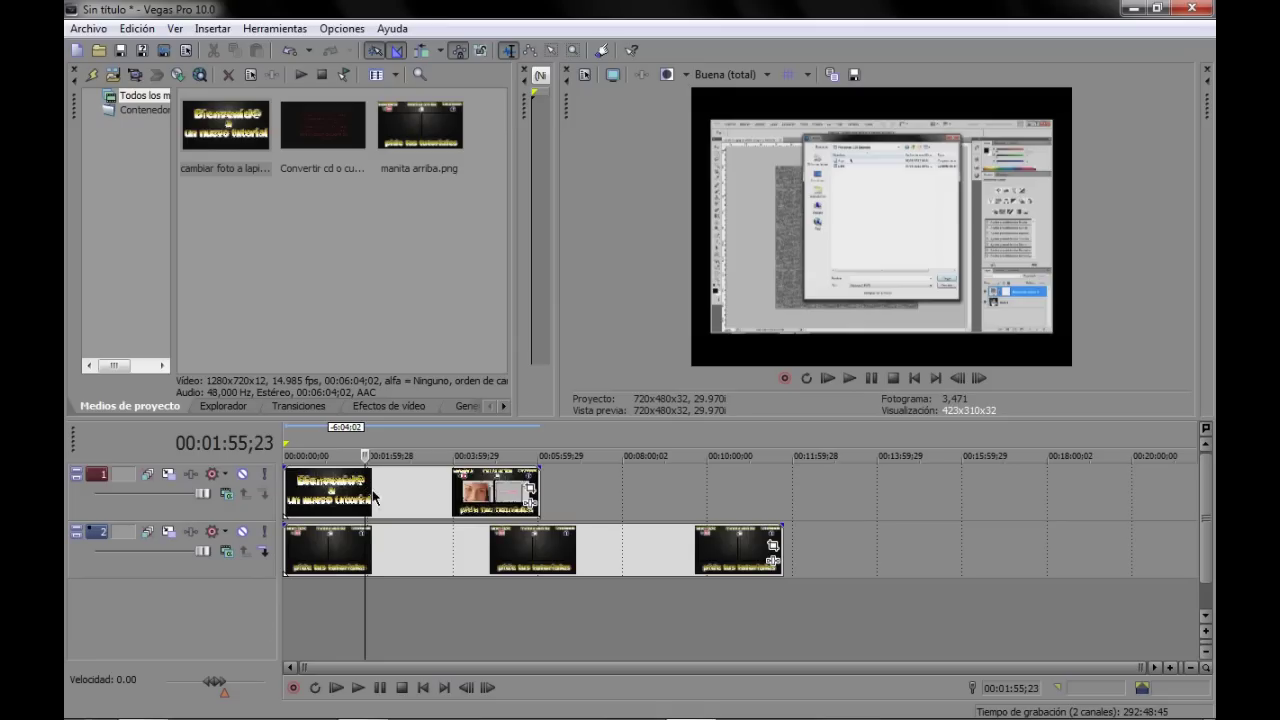
{"action": "left_click_drag", "start_coordinate": [390, 507], "coordinate": [440, 507]}
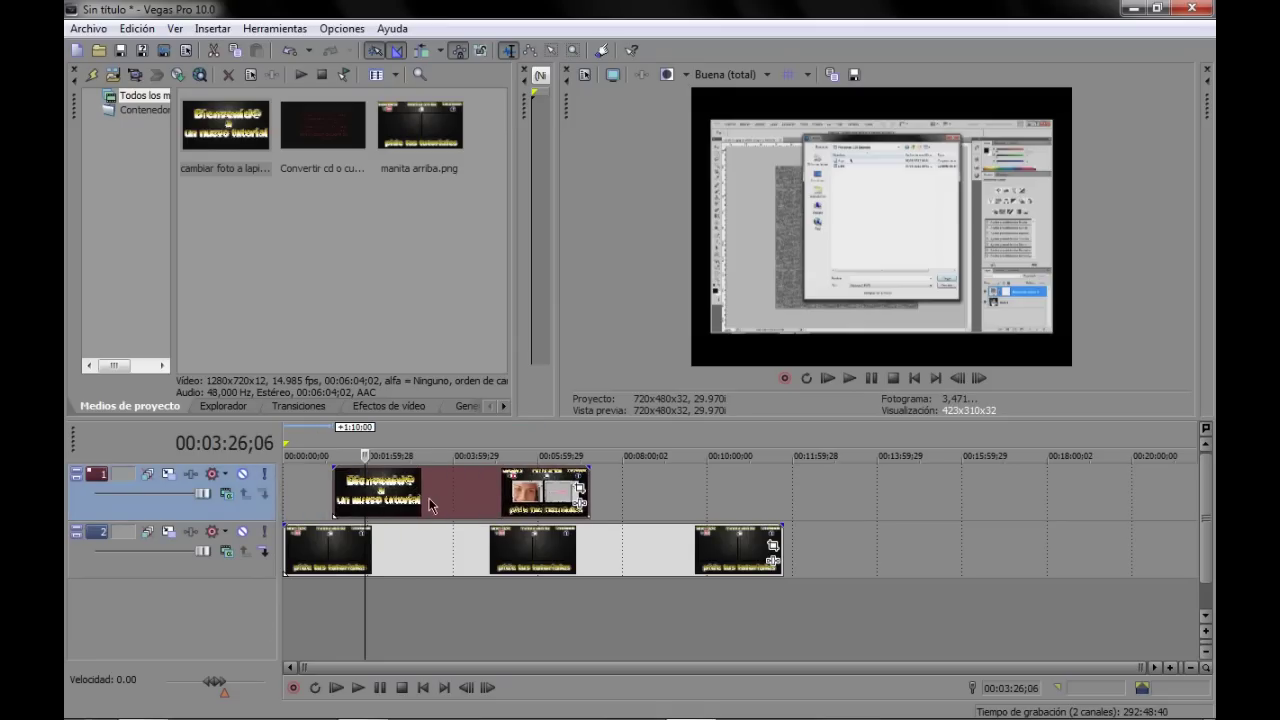
{"action": "left_click", "coordinate": [429, 507]}
{"action": "left_click", "coordinate": [450, 507]}
{"action": "left_click", "coordinate": [513, 508]}
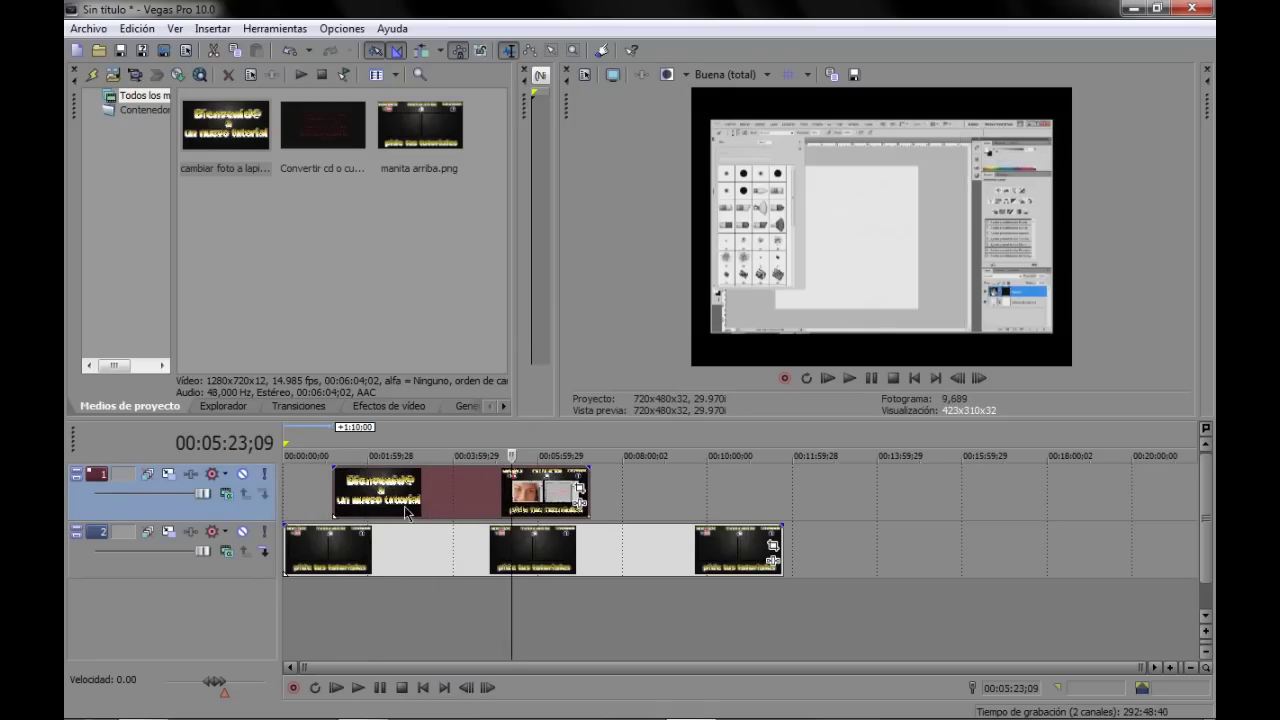
{"action": "left_click", "coordinate": [449, 510]}
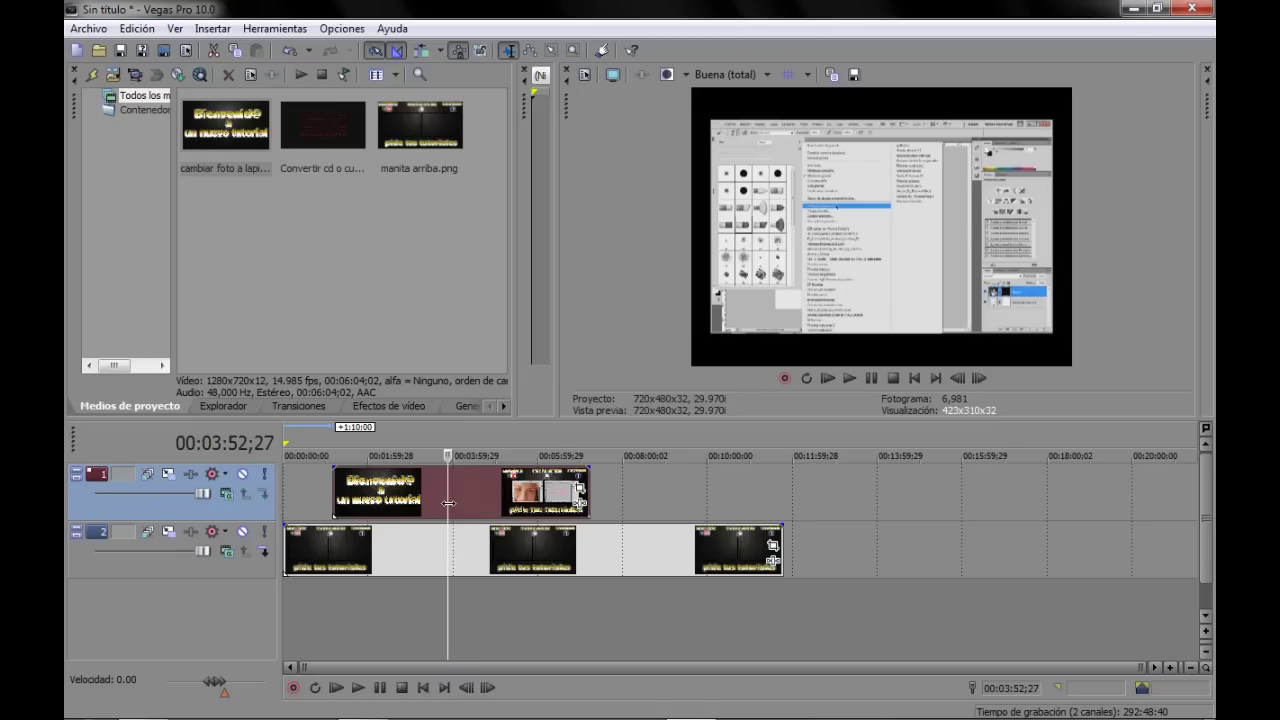
{"action": "left_click", "coordinate": [358, 505]}
{"action": "left_click", "coordinate": [342, 512]}
{"action": "left_click", "coordinate": [430, 505]}
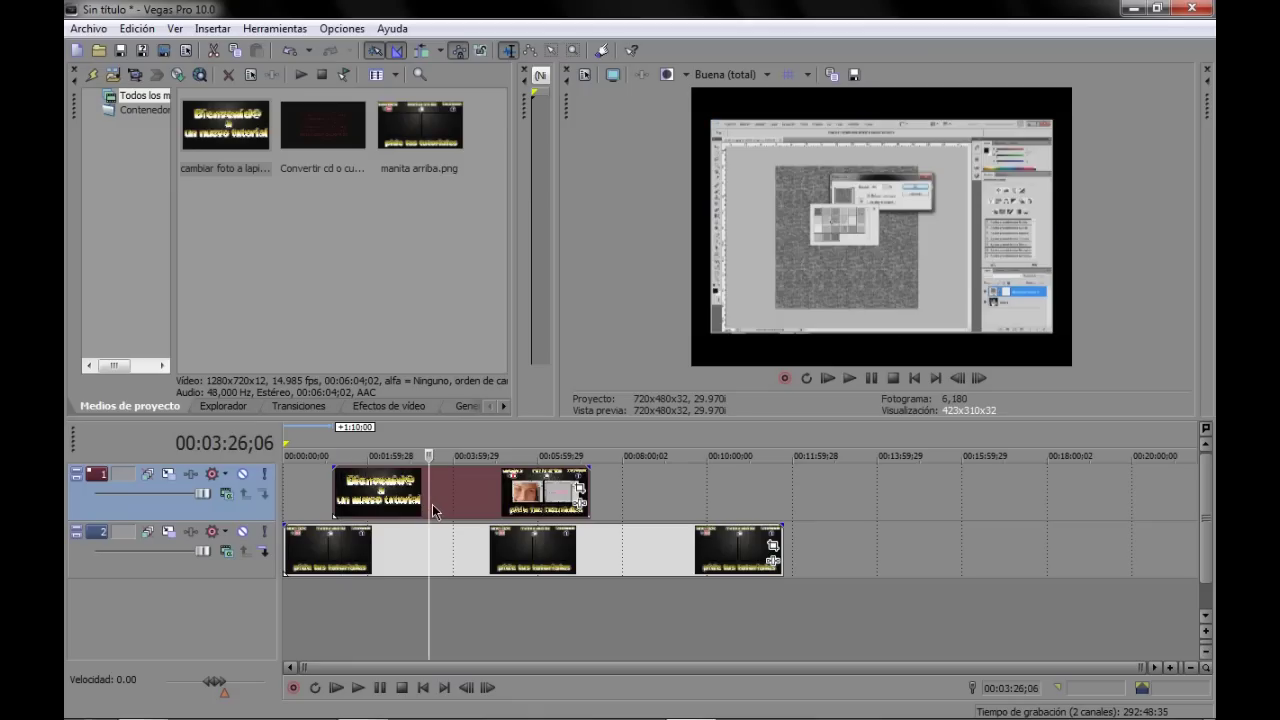
{"action": "left_click", "coordinate": [436, 508]}
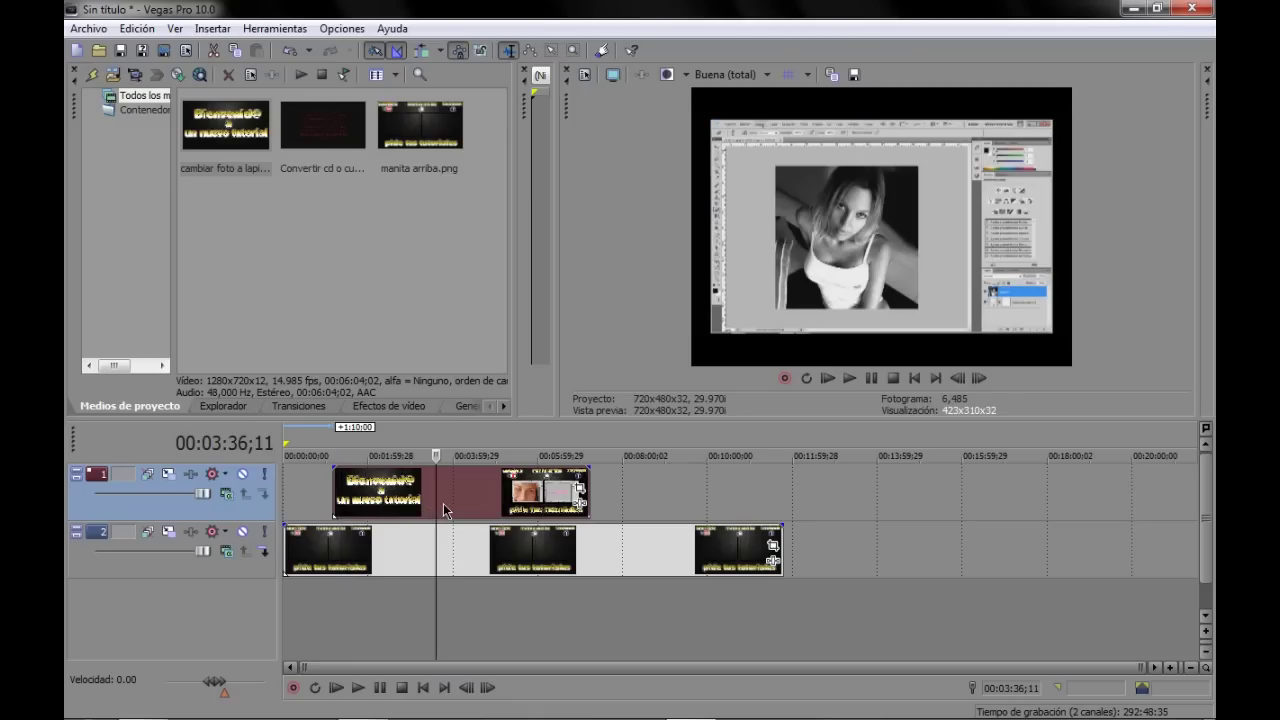
{"action": "left_click", "coordinate": [437, 505]}
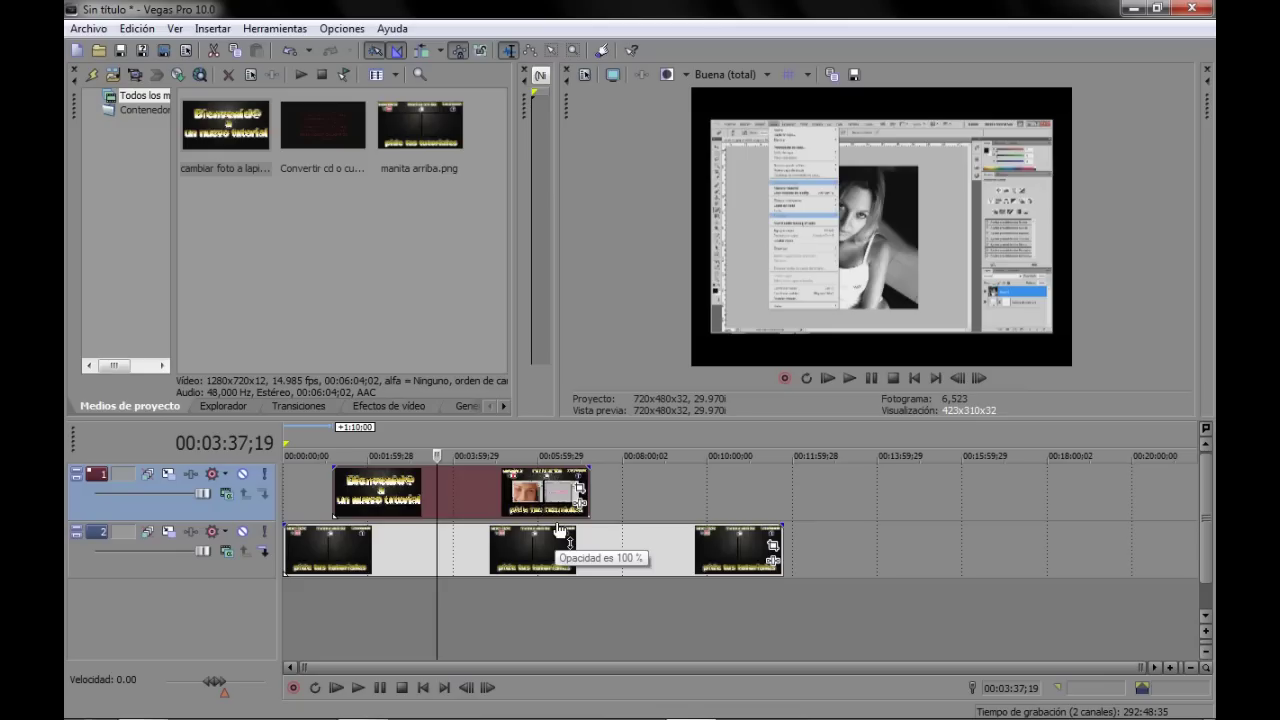
- Delete the intro, split off and delete the tail after 00:04:57;24, and move the excerpt to the timeline start
{"action": "left_click", "coordinate": [378, 507]}
{"action": "key", "text": "Delete"}
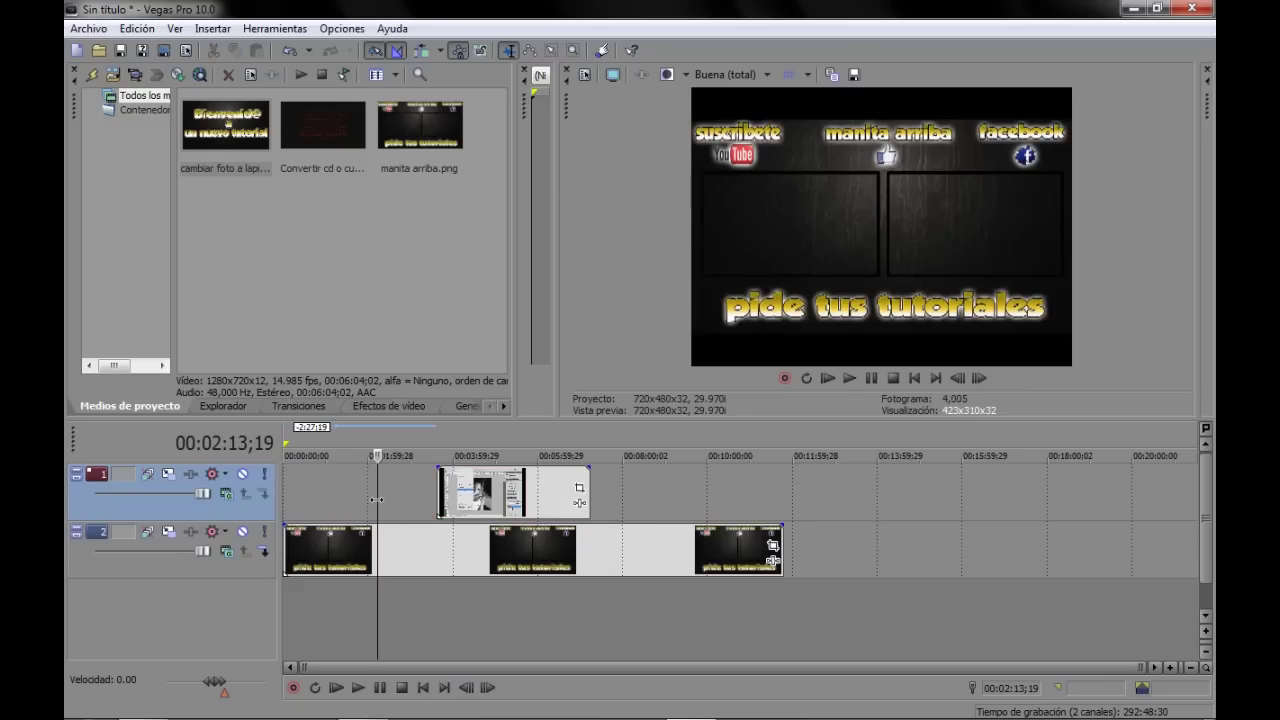
{"action": "left_click", "coordinate": [493, 505]}
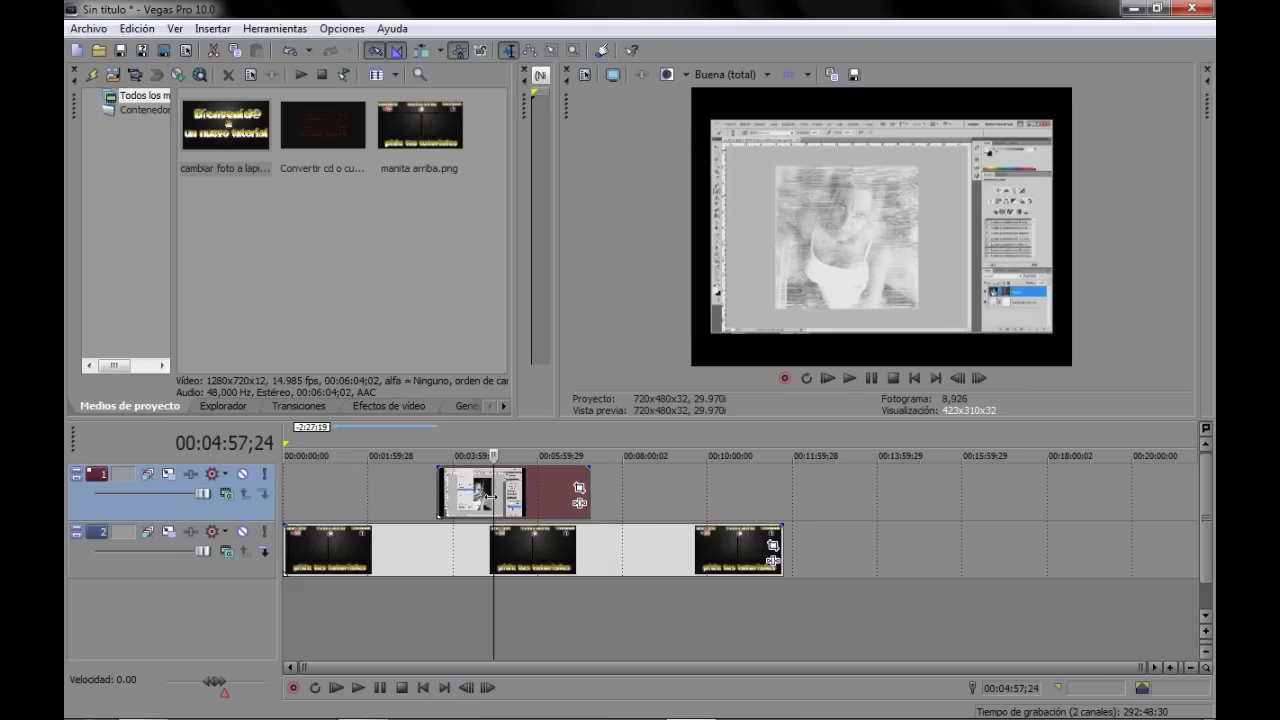
{"action": "key", "text": "s"}
{"action": "left_click", "coordinate": [535, 500]}
{"action": "key", "text": "Delete"}
{"action": "left_click_drag", "start_coordinate": [474, 498], "coordinate": [330, 507]}
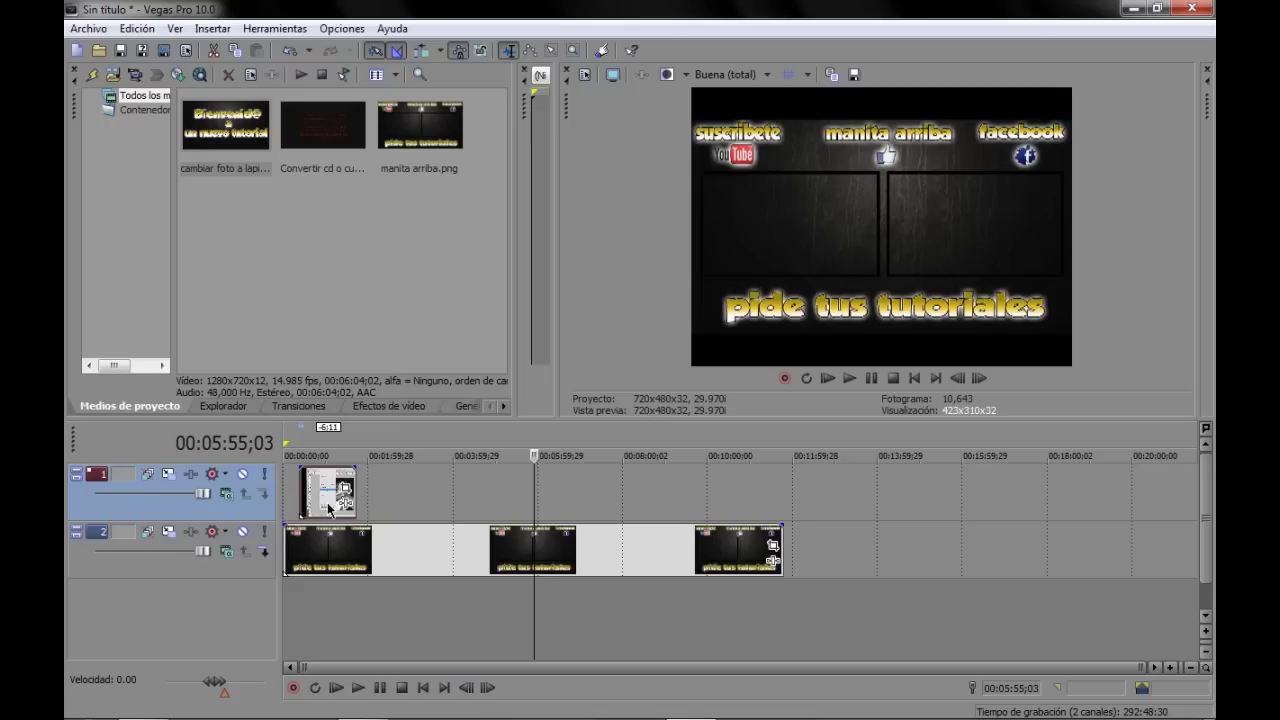
- Open track 1's Movimiento de pista window at 720×480 and dock it in the top-left pane, leaving the preset unset
{"action": "left_click", "coordinate": [167, 474]}
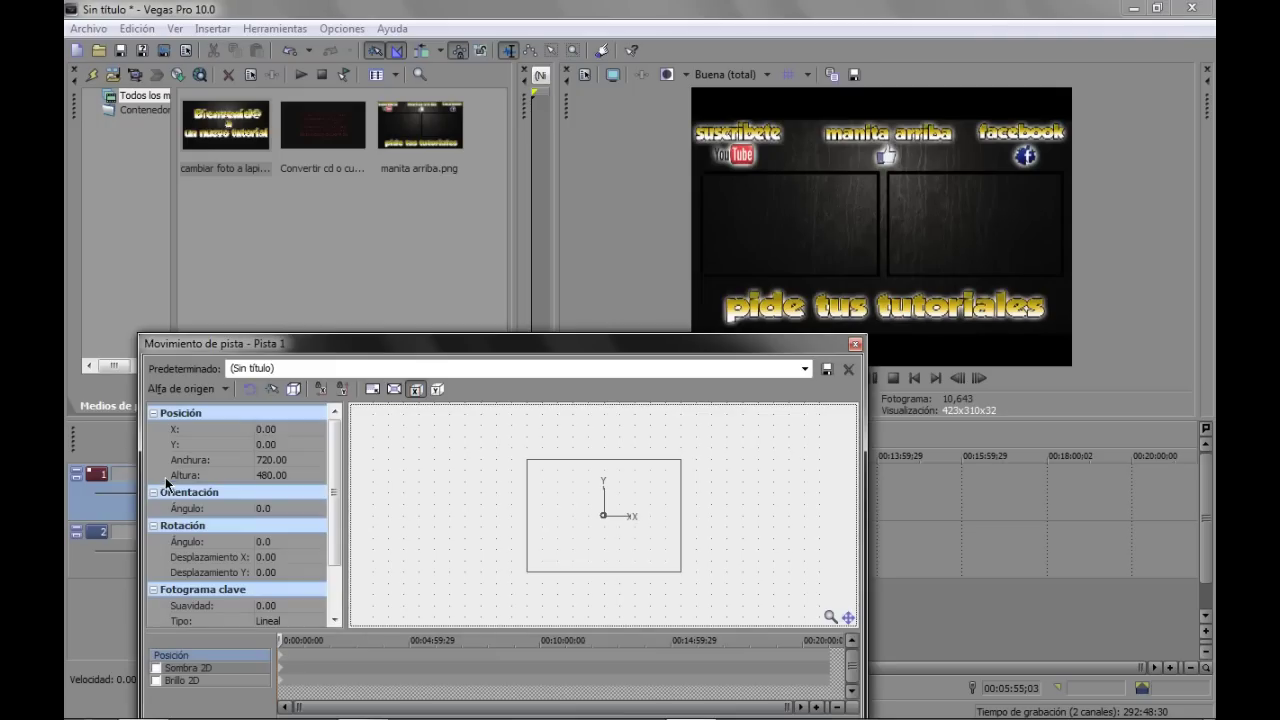
{"action": "mouse_move", "coordinate": [414, 344]}
{"action": "left_mouse_down"}
{"action": "mouse_move", "coordinate": [475, 135]}
{"action": "mouse_move", "coordinate": [527, 134]}
{"action": "left_mouse_up"}
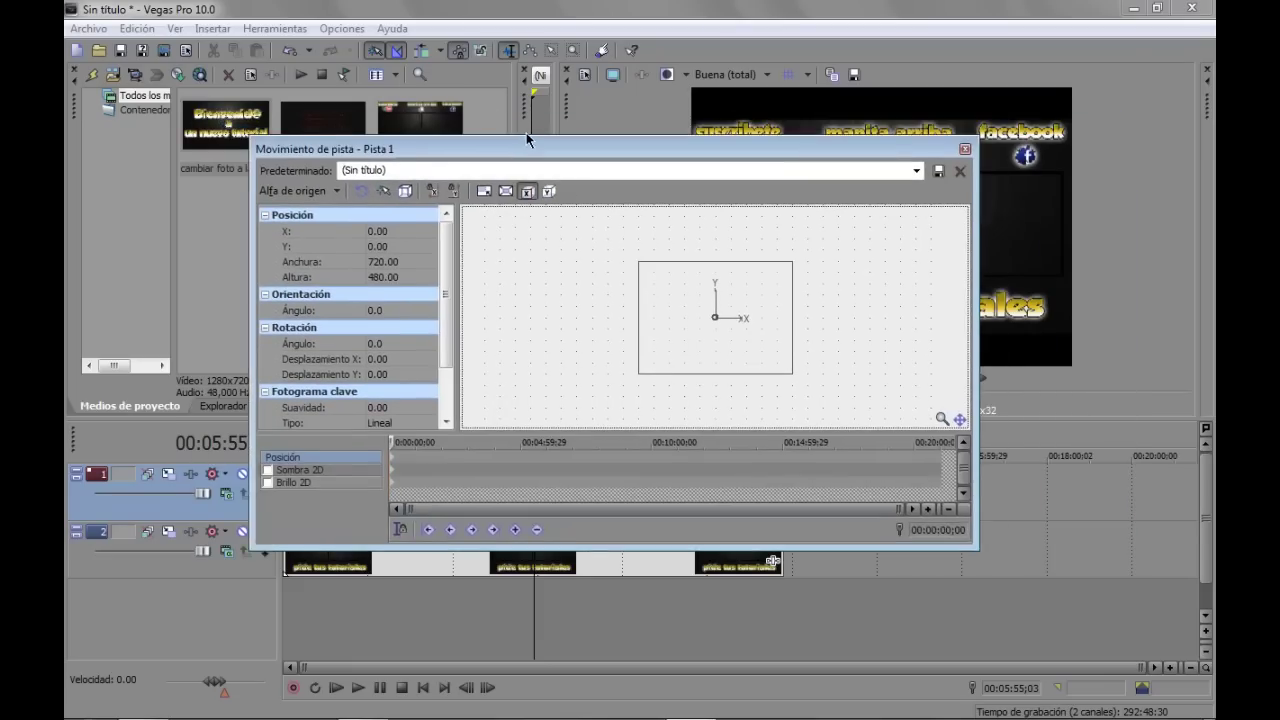
{"action": "left_click_drag", "start_coordinate": [869, 145], "coordinate": [297, 142]}
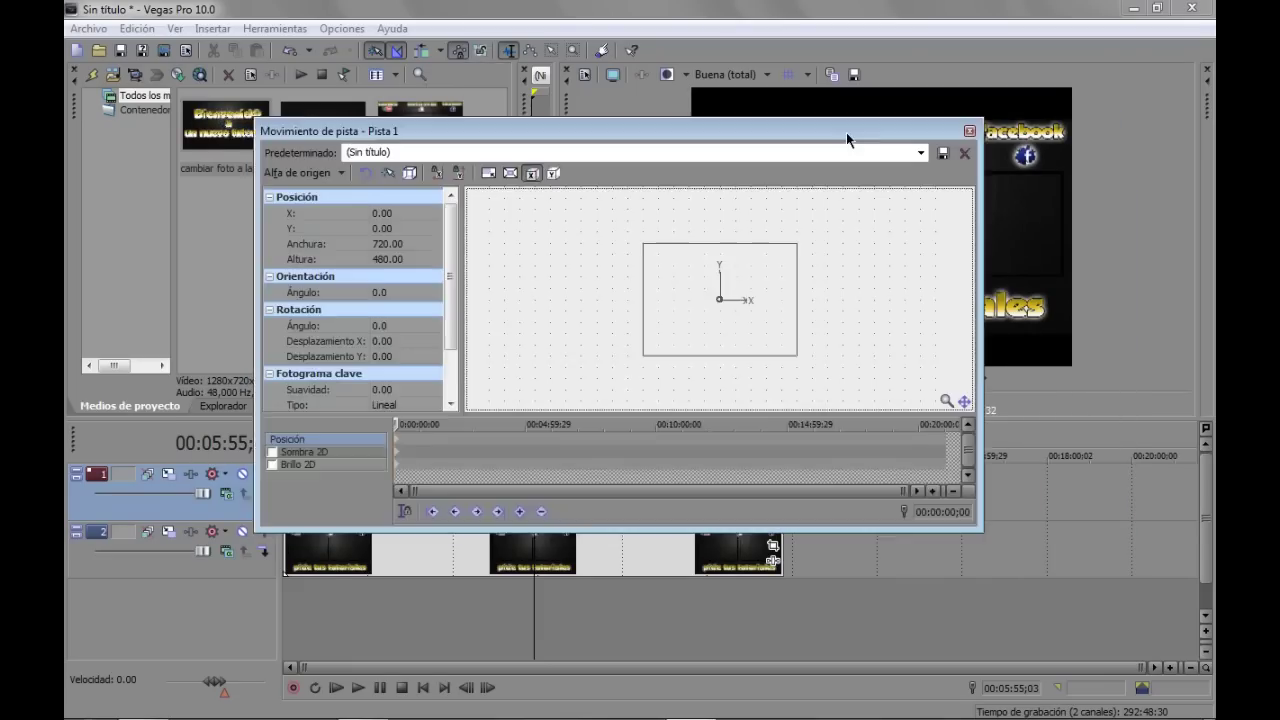
{"action": "mouse_move", "coordinate": [188, 100]}
{"action": "left_mouse_down"}
{"action": "mouse_move", "coordinate": [298, 151]}
{"action": "mouse_move", "coordinate": [434, 148]}
{"action": "left_mouse_up"}
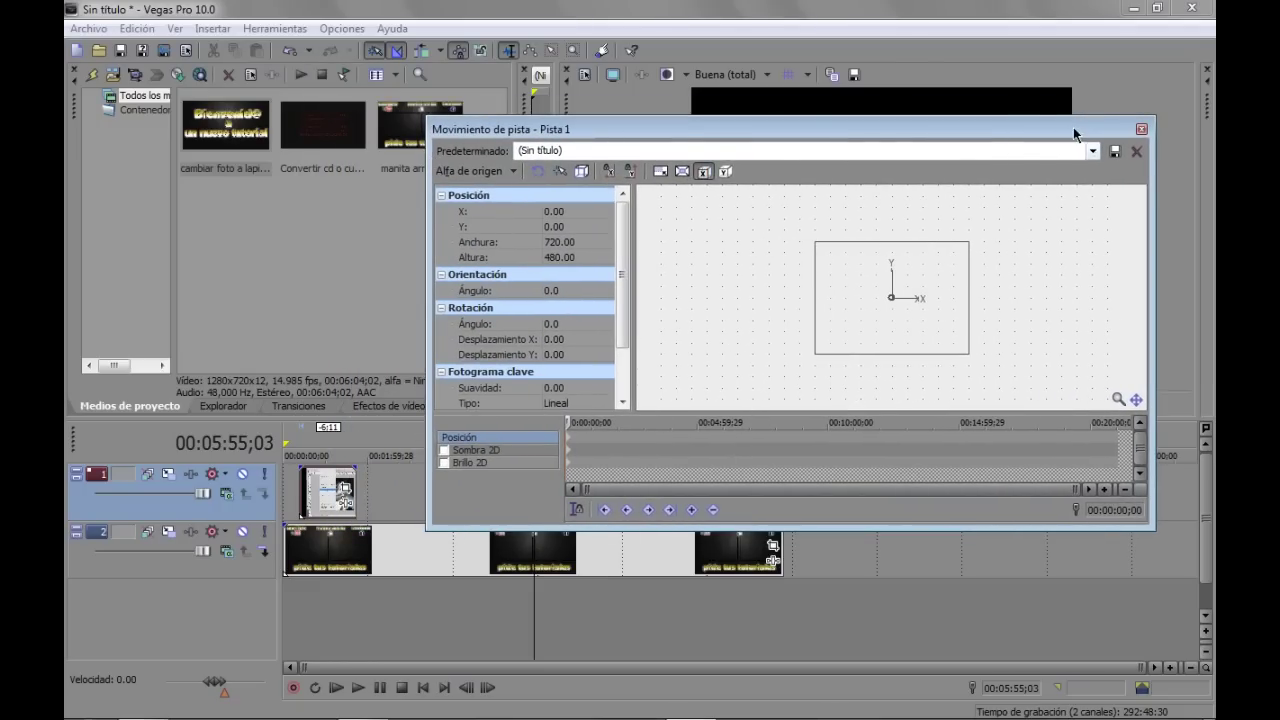
{"action": "left_click", "coordinate": [1095, 153]}
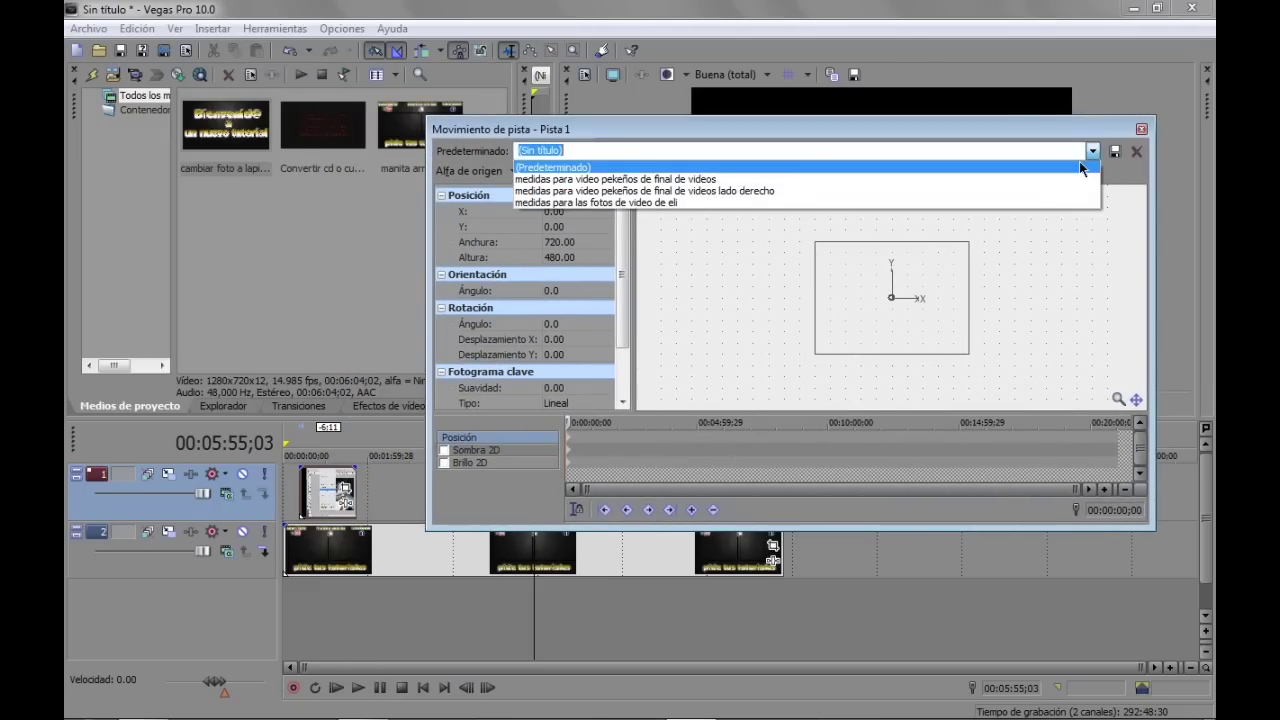
{"action": "left_click", "coordinate": [1062, 125]}
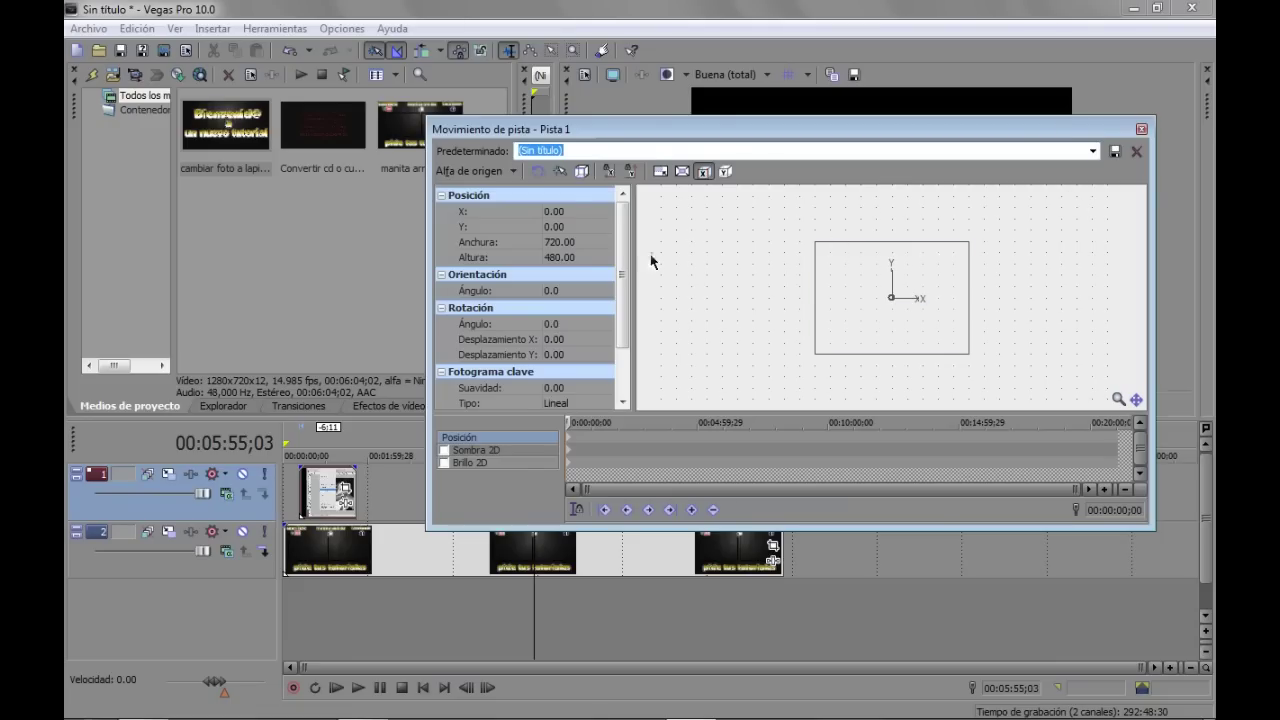
{"action": "left_click", "coordinate": [504, 243]}
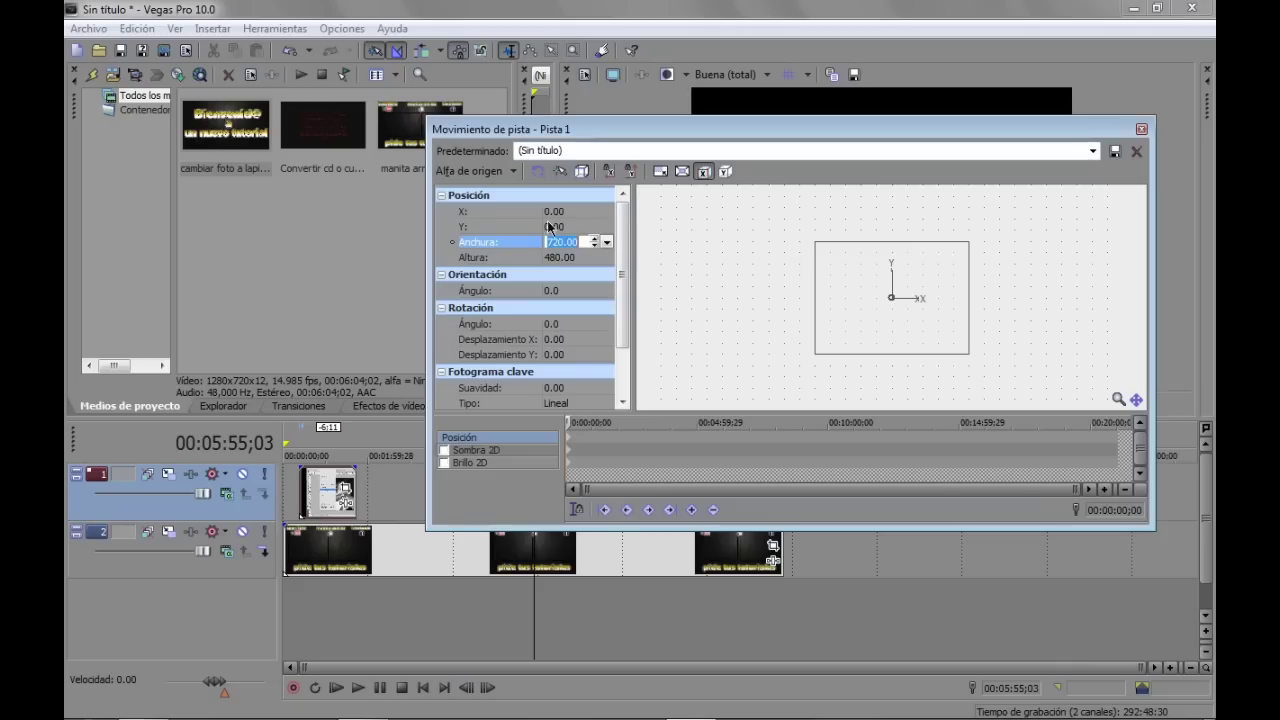
{"action": "mouse_move", "coordinate": [520, 129]}
{"action": "left_mouse_down"}
{"action": "mouse_move", "coordinate": [278, 122]}
{"action": "mouse_move", "coordinate": [255, 103]}
{"action": "left_mouse_up"}
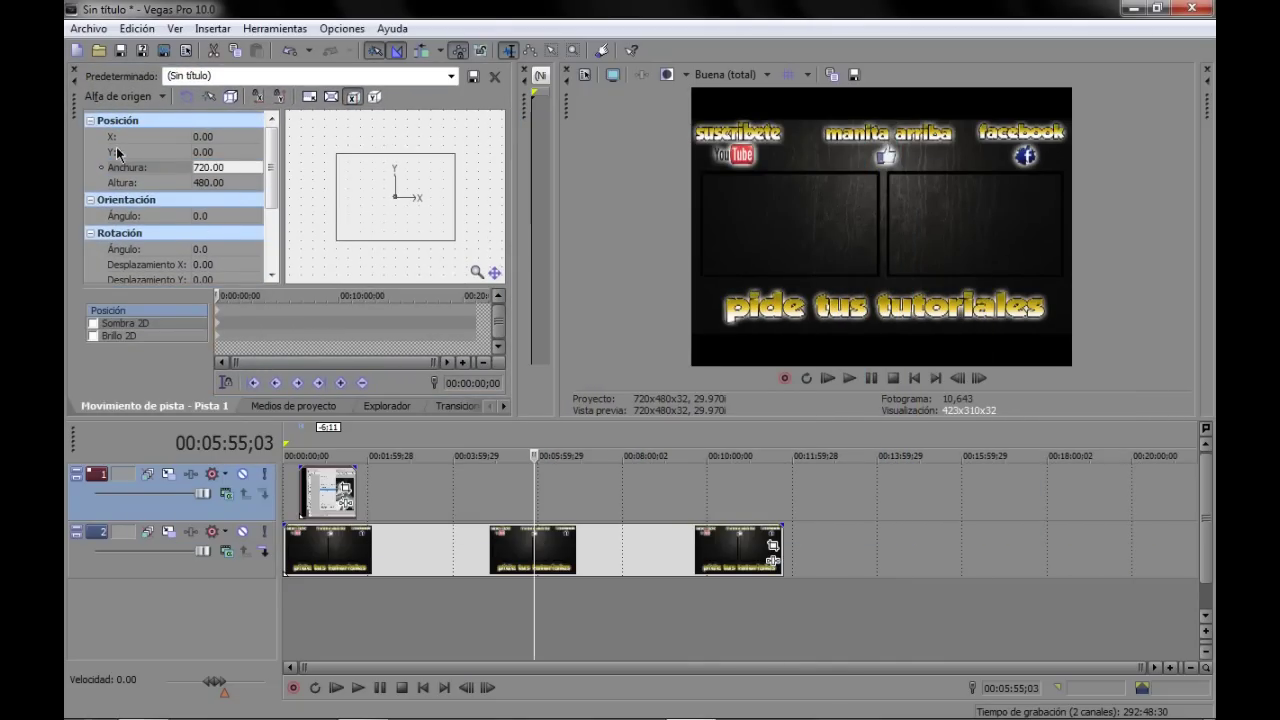
- Adjust track 1's Anchura and Altura values by hand with the sliders
{"action": "left_click", "coordinate": [146, 134]}
{"action": "left_click", "coordinate": [156, 152]}
{"action": "left_click", "coordinate": [162, 168]}
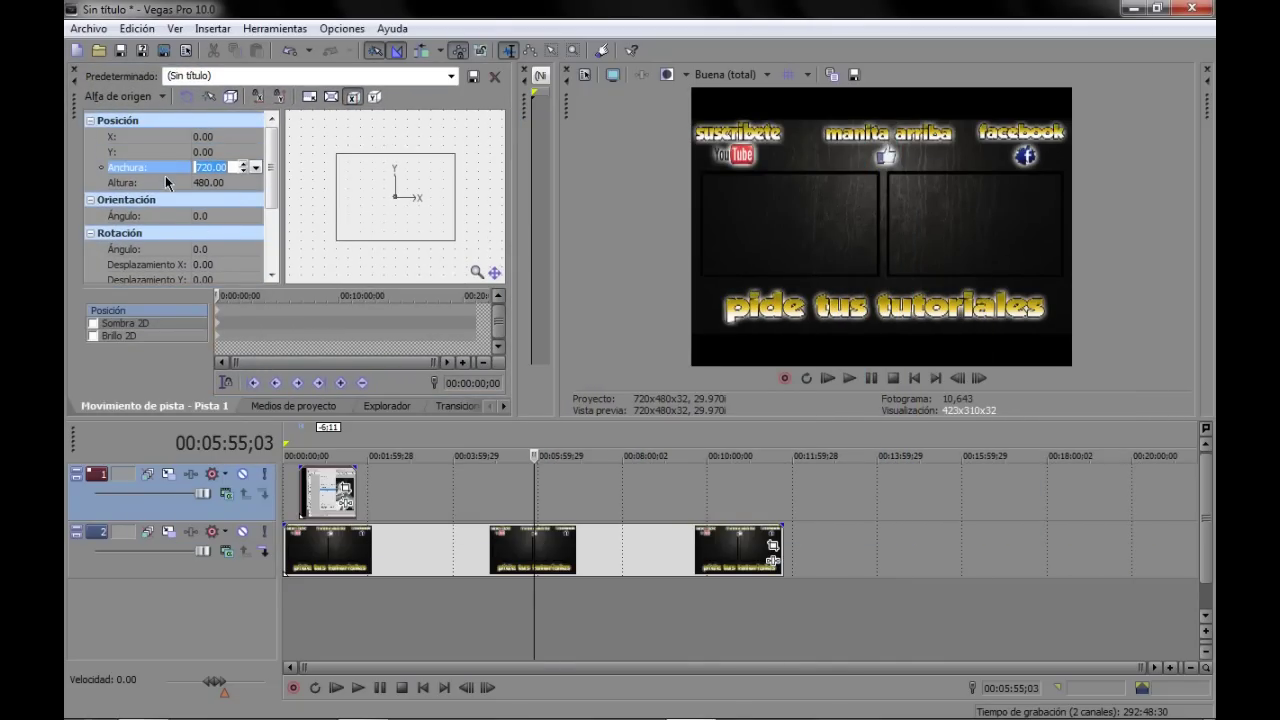
{"action": "left_click", "coordinate": [171, 186]}
{"action": "left_click", "coordinate": [317, 512]}
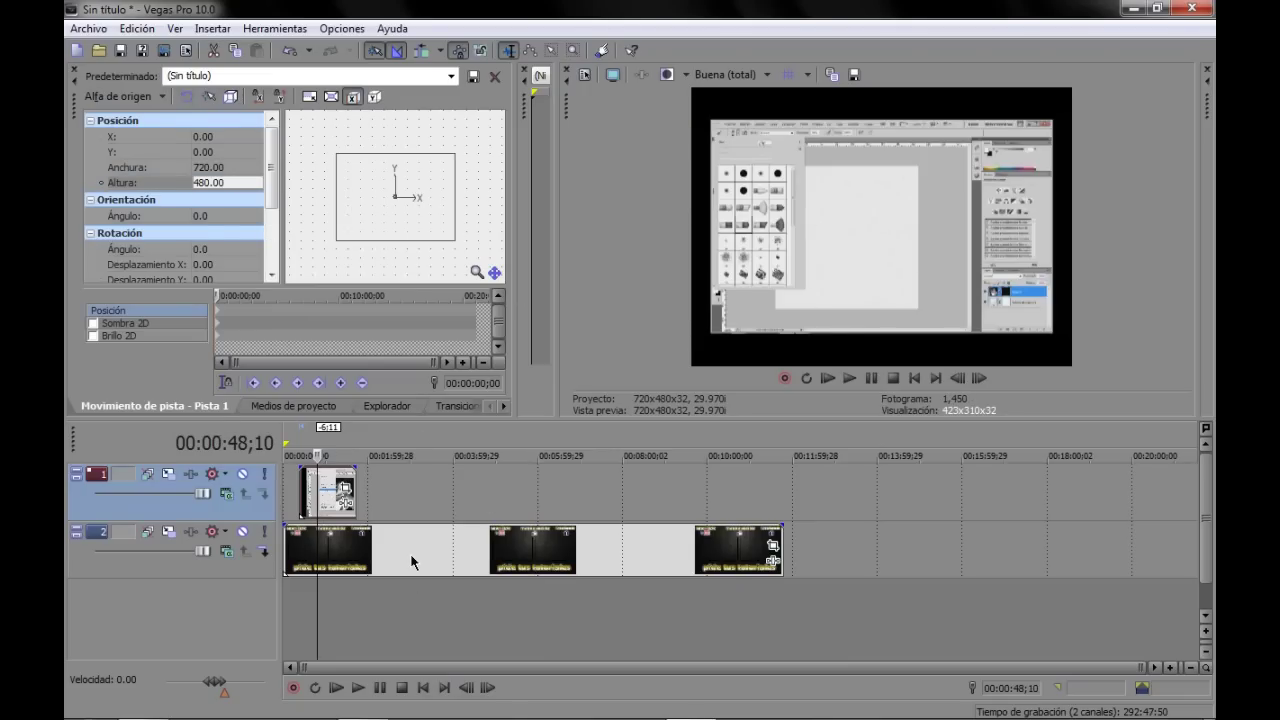
{"action": "left_click", "coordinate": [178, 168]}
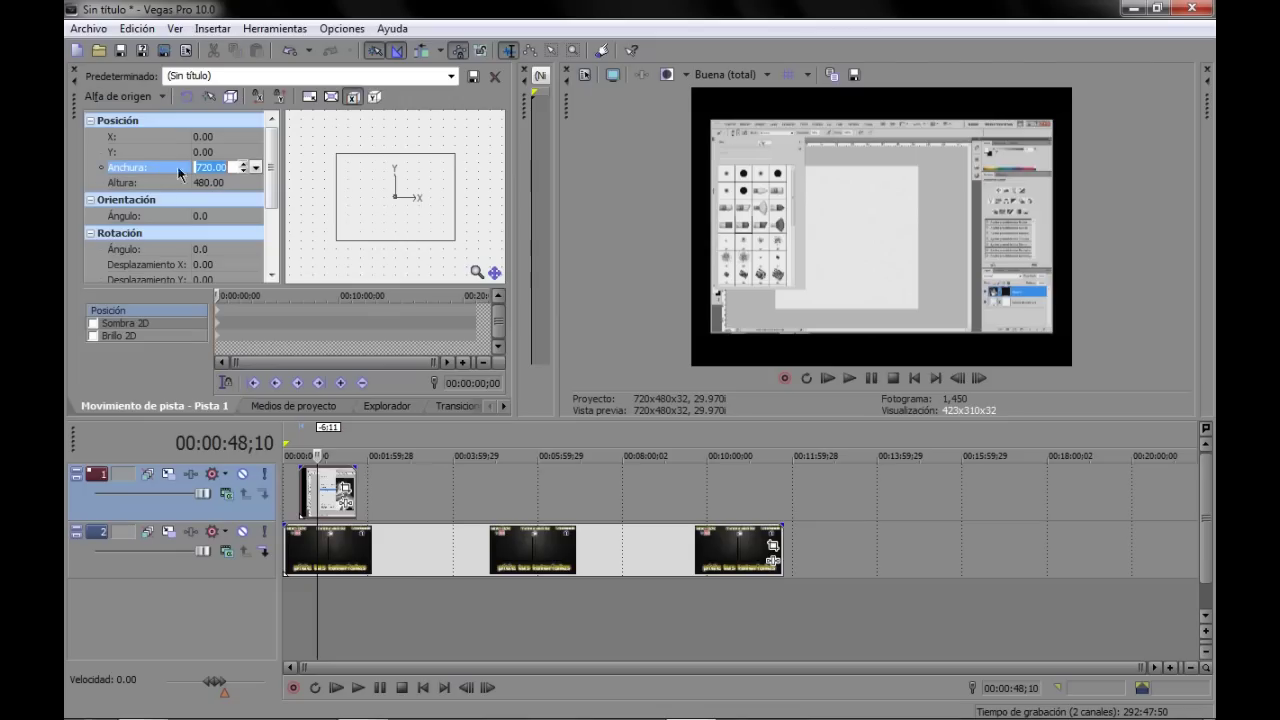
{"action": "left_click", "coordinate": [256, 167]}
{"action": "left_click_drag", "start_coordinate": [232, 183], "coordinate": [220, 186]}
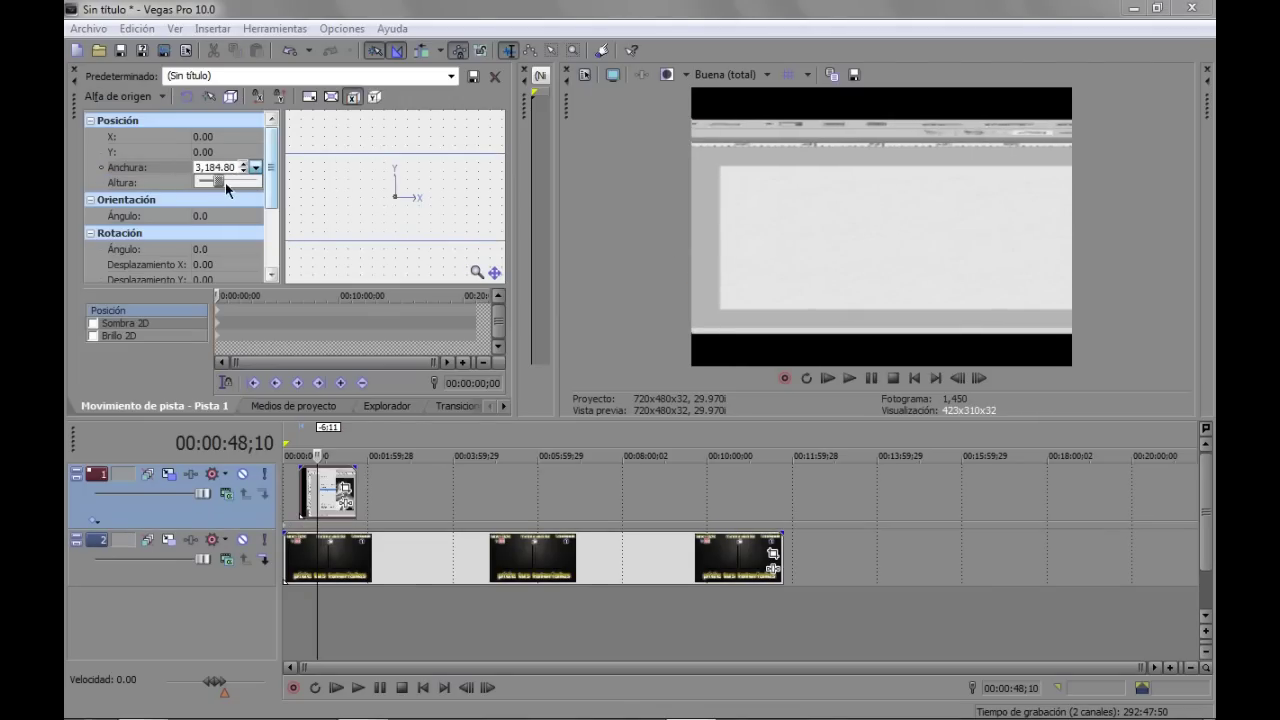
{"action": "left_click_drag", "start_coordinate": [219, 181], "coordinate": [227, 182]}
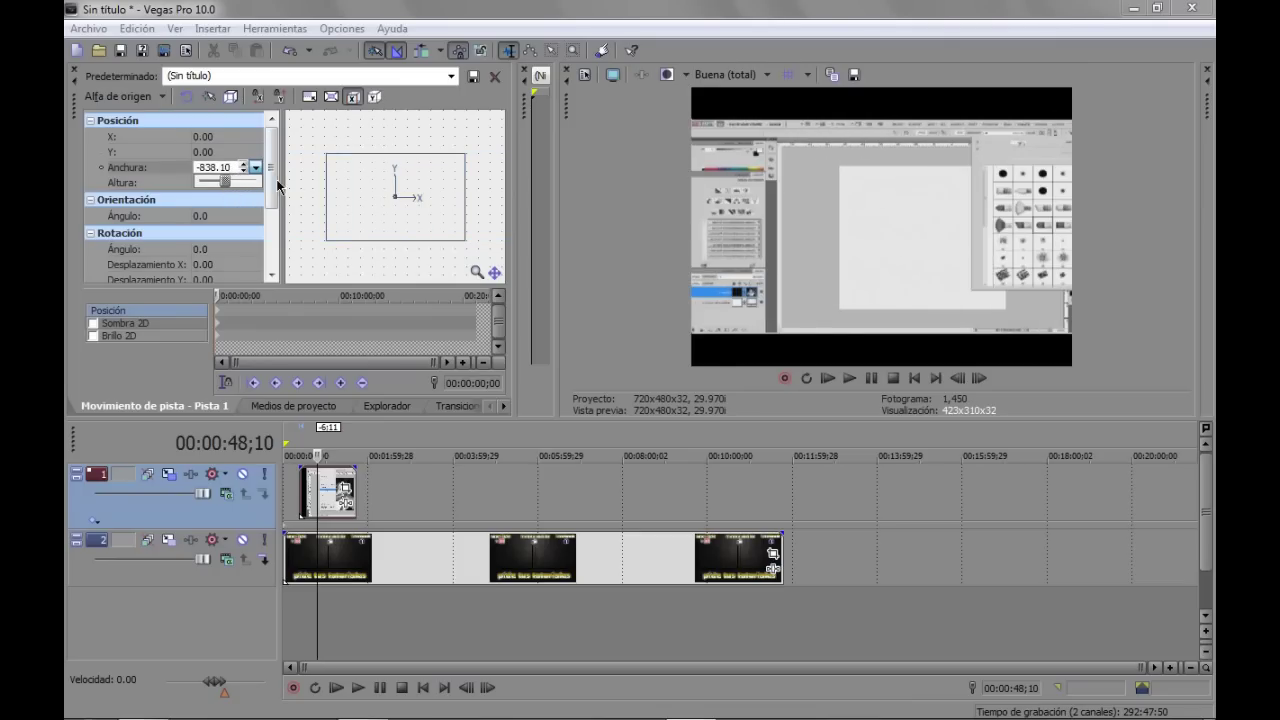
{"action": "left_click", "coordinate": [236, 185]}
{"action": "scroll", "coordinate": [248, 193], "scroll_direction": "down", "scroll_amount": 4}
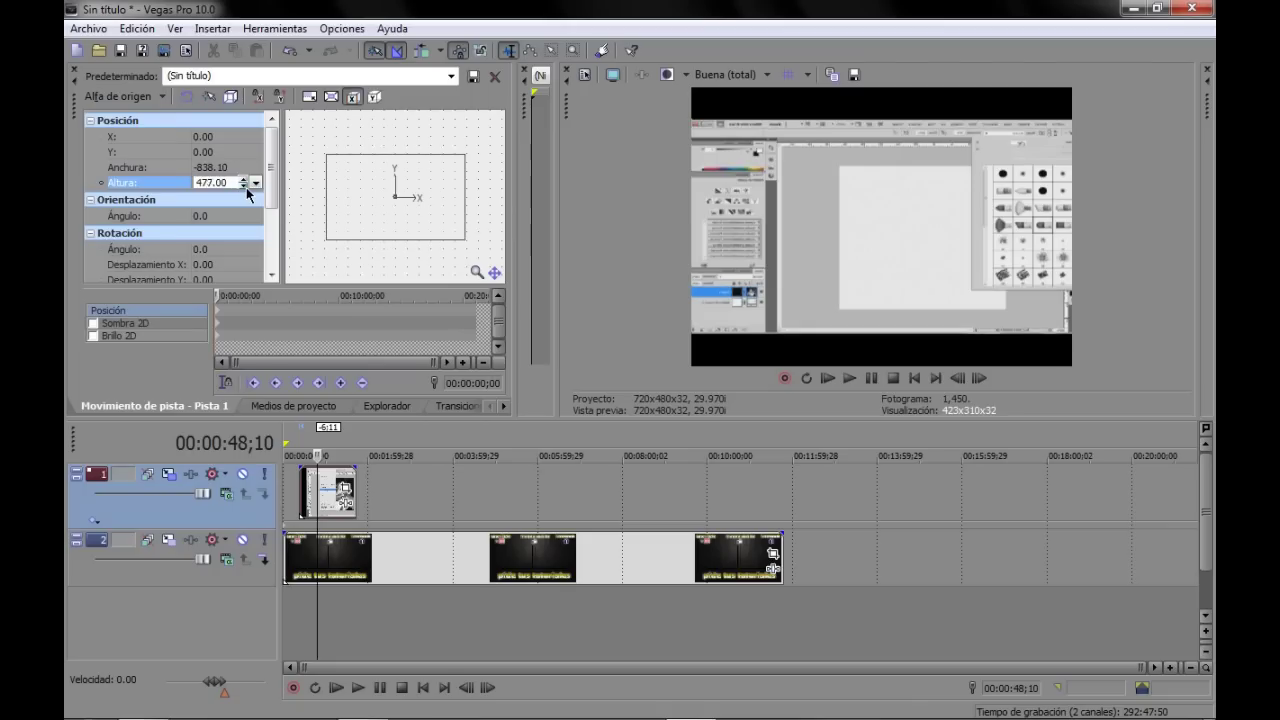
{"action": "scroll", "coordinate": [248, 193], "scroll_direction": "down", "scroll_amount": 4}
{"action": "scroll", "coordinate": [248, 193], "scroll_direction": "down", "scroll_amount": 4}
{"action": "scroll", "coordinate": [248, 193], "scroll_direction": "down", "scroll_amount": 2}
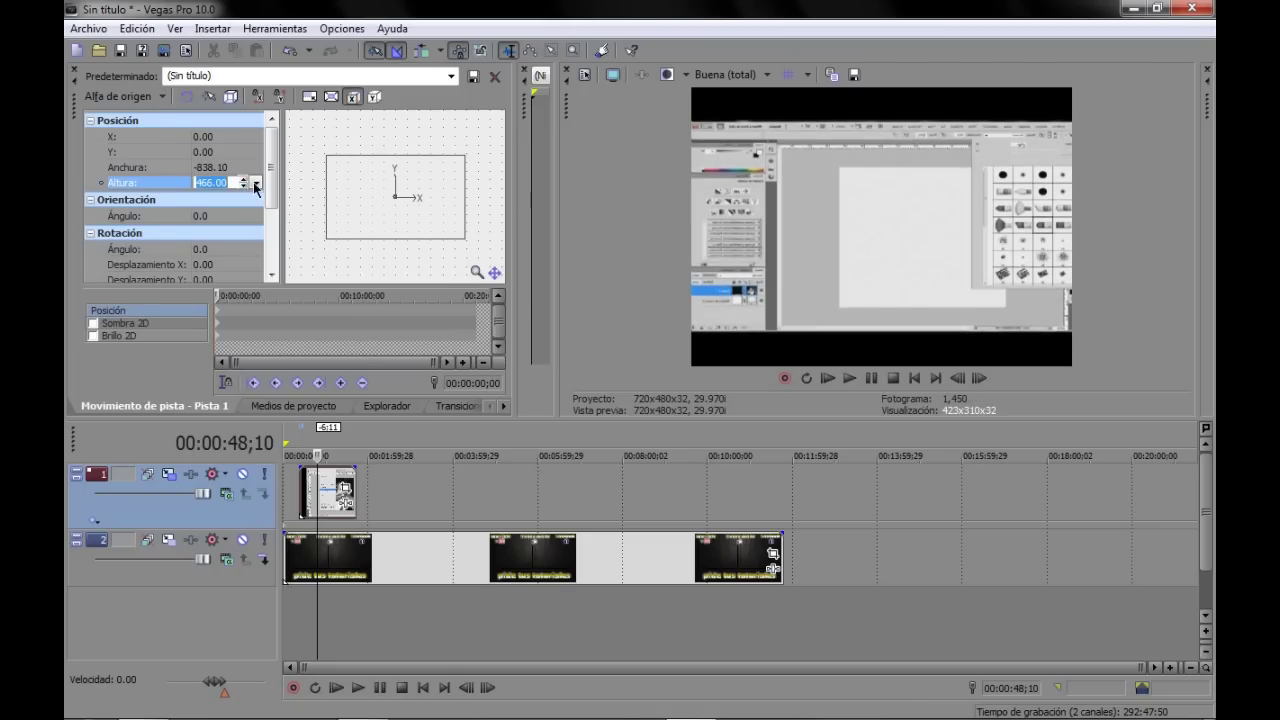
{"action": "left_click", "coordinate": [256, 183]}
{"action": "left_click_drag", "start_coordinate": [228, 197], "coordinate": [250, 200]}
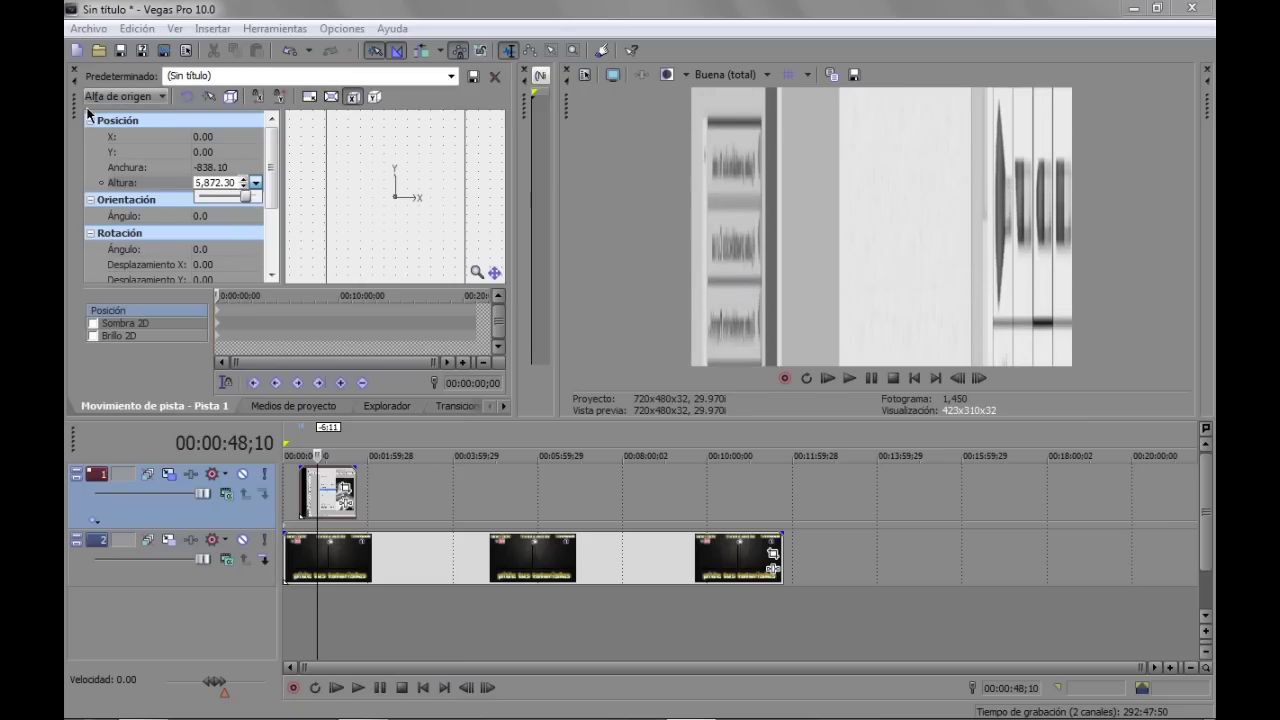
- Apply the 'medidas para video pekeños de final de videos' preset for 320.80 × 213.87, then close track motion
{"action": "left_click_drag", "start_coordinate": [77, 121], "coordinate": [187, 167]}
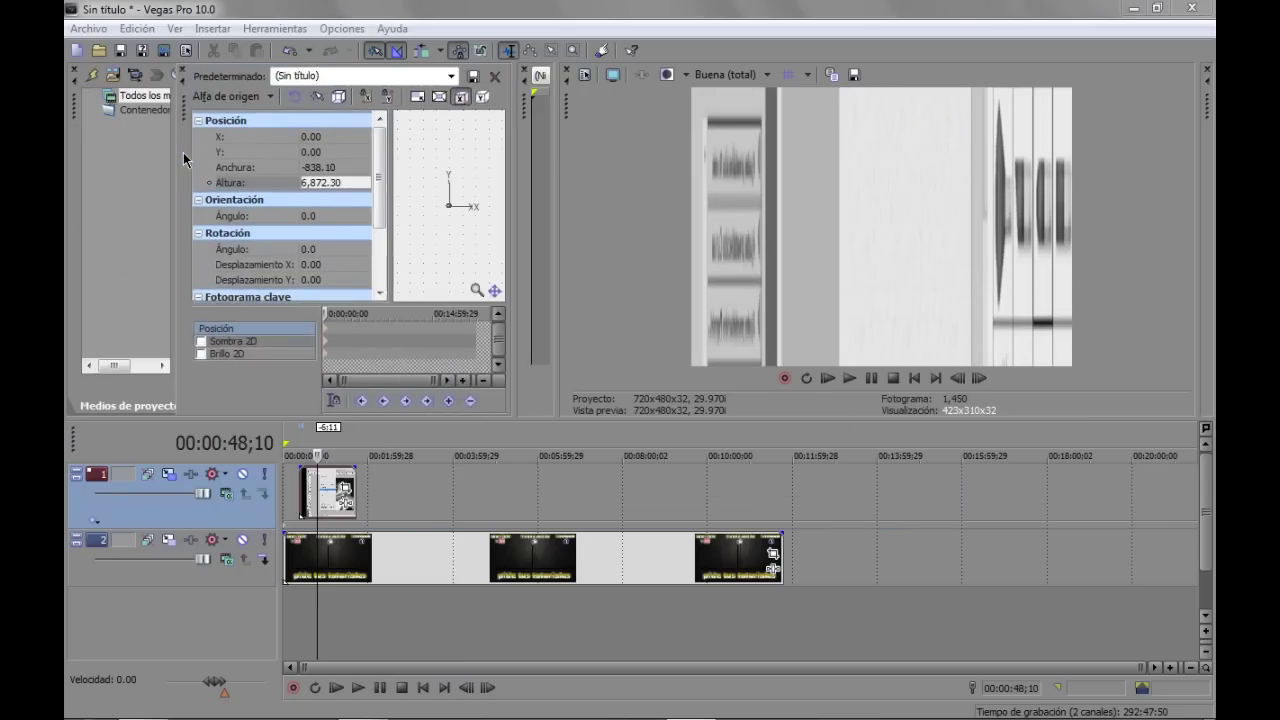
{"action": "left_click", "coordinate": [844, 144]}
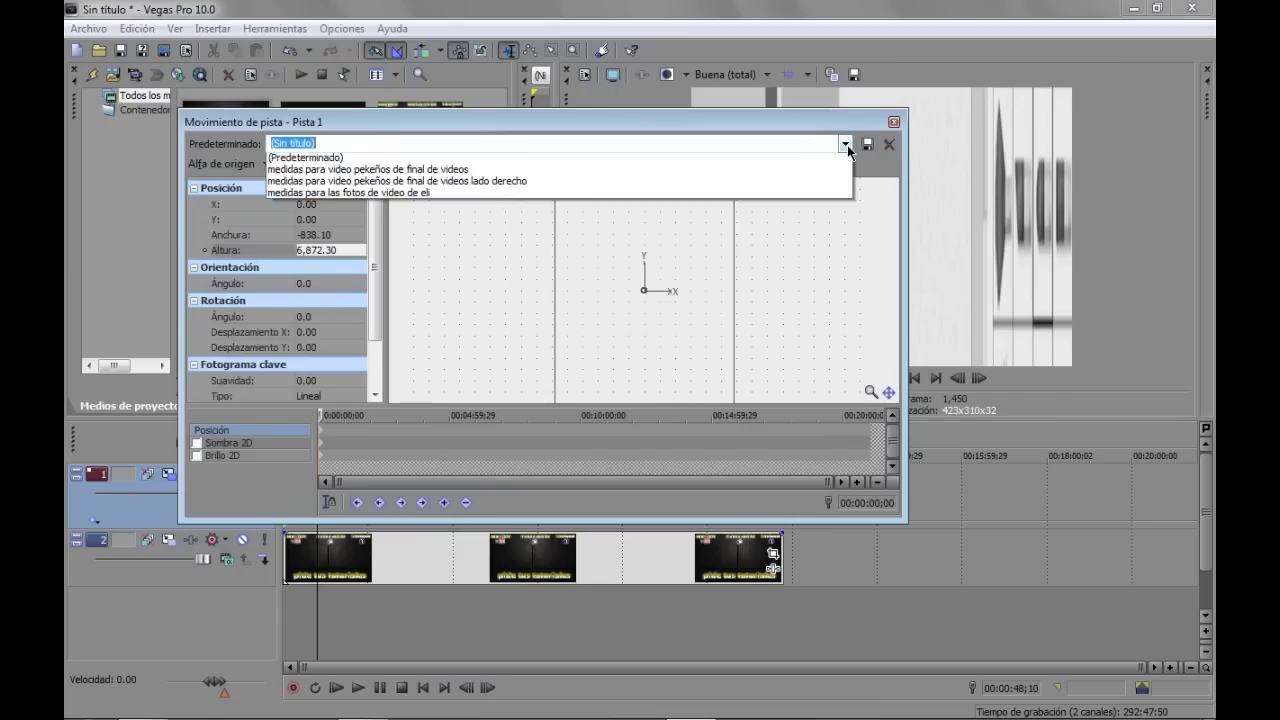
{"action": "left_click", "coordinate": [521, 169]}
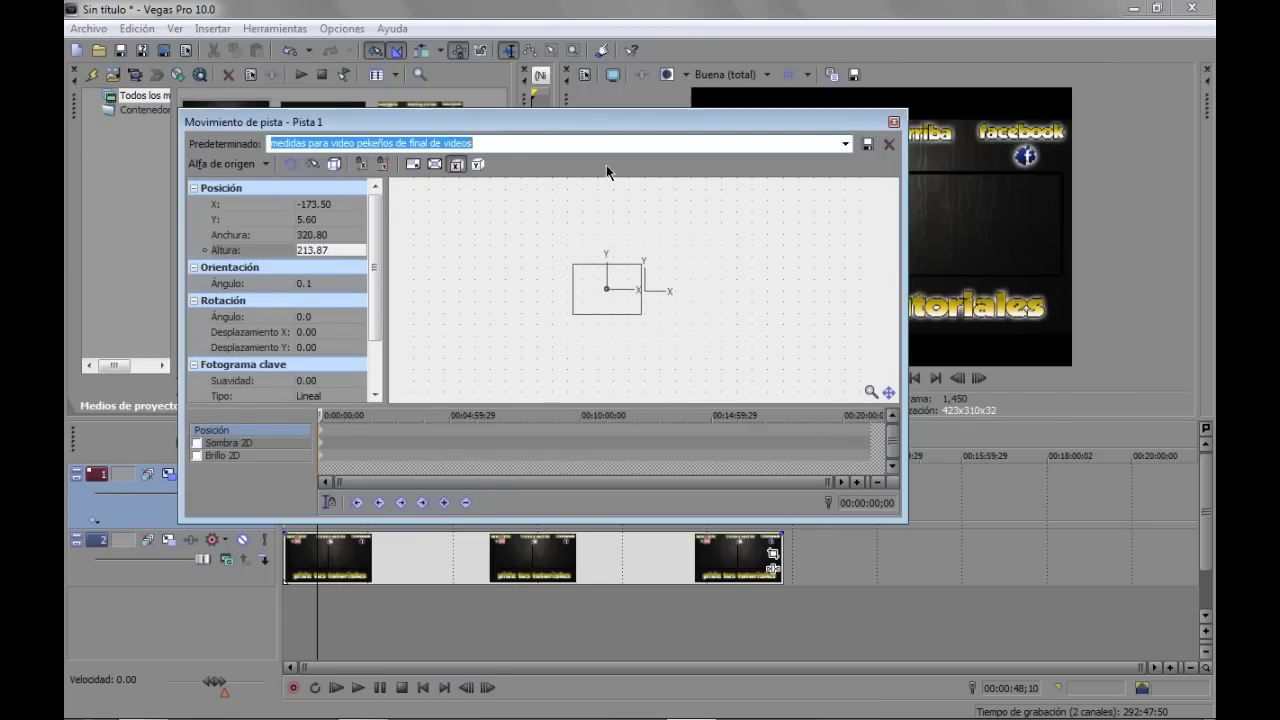
{"action": "left_click_drag", "start_coordinate": [626, 121], "coordinate": [1120, 327]}
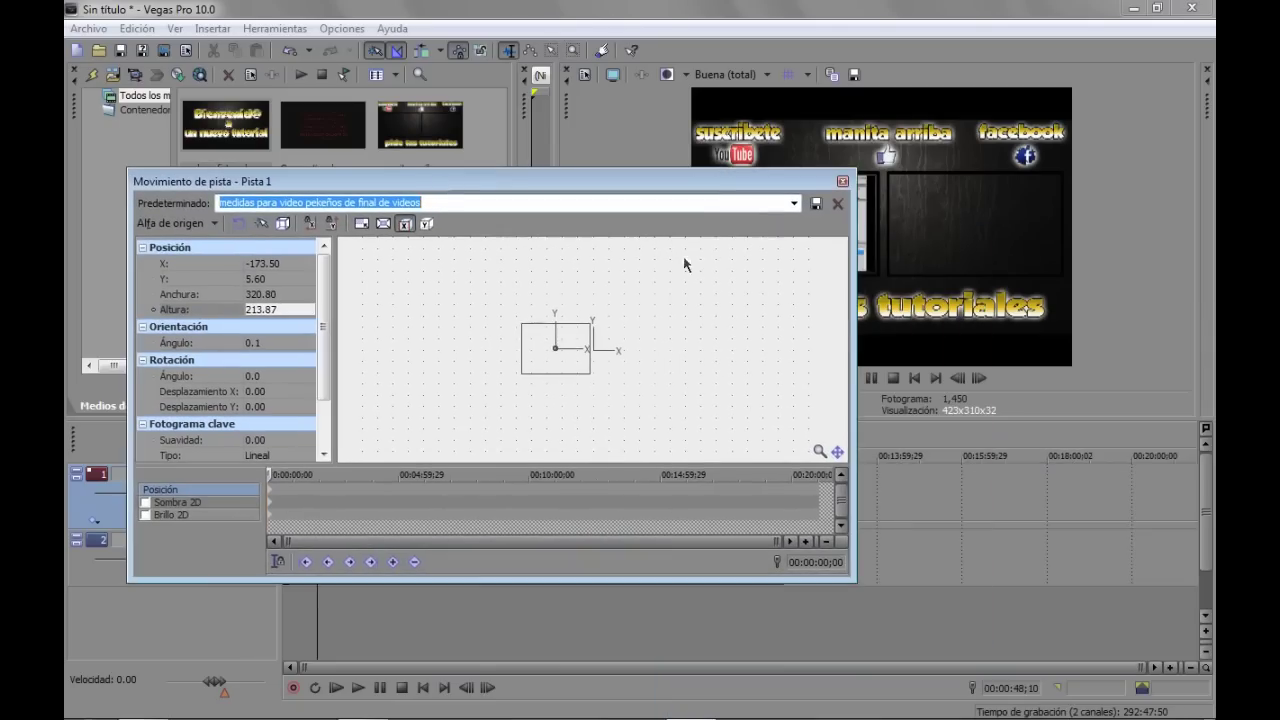
{"action": "left_click_drag", "start_coordinate": [770, 190], "coordinate": [880, 297]}
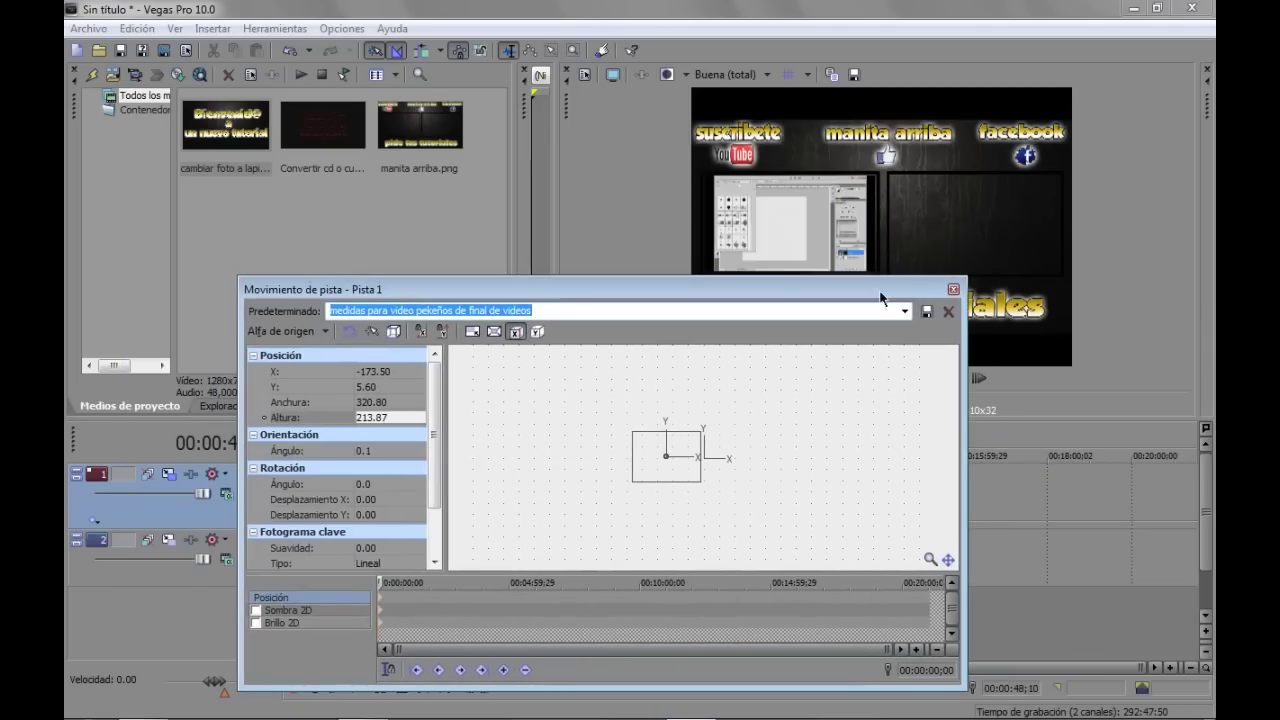
{"action": "left_click", "coordinate": [953, 290]}
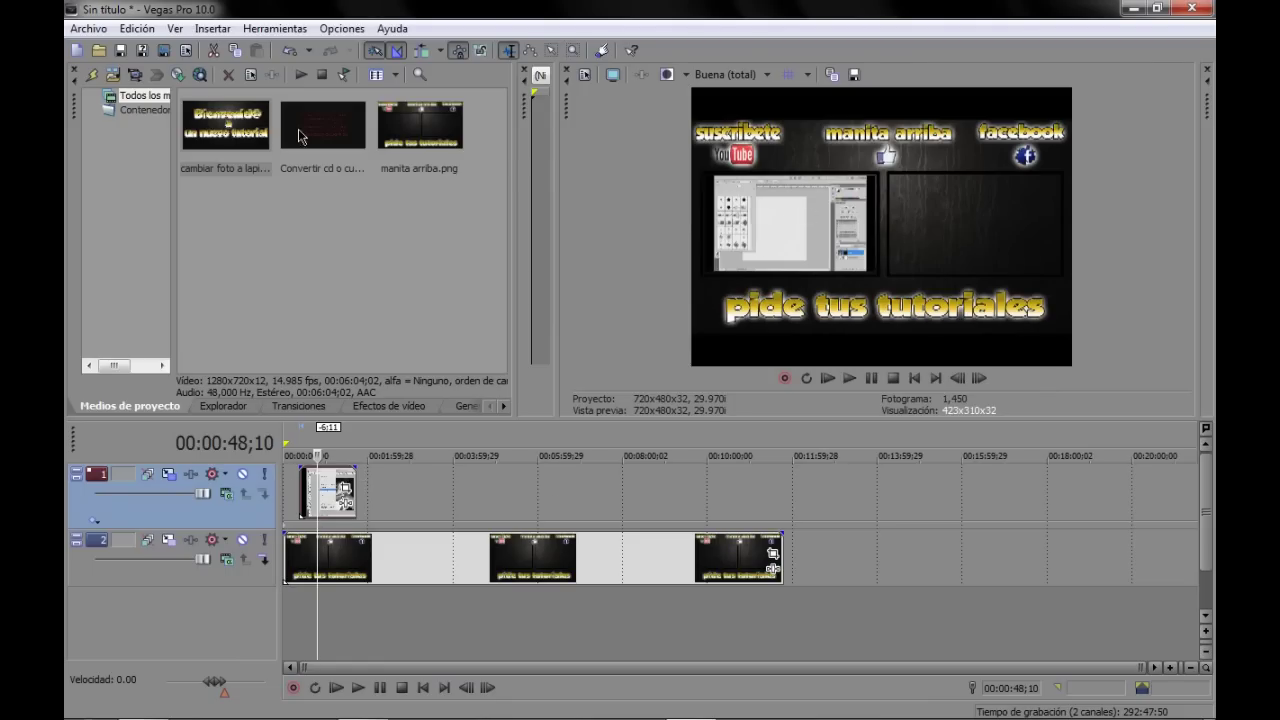
- Insert a new video track 2 above the banner and place the second tutorial video on it
{"action": "left_click_drag", "start_coordinate": [322, 125], "coordinate": [272, 367]}
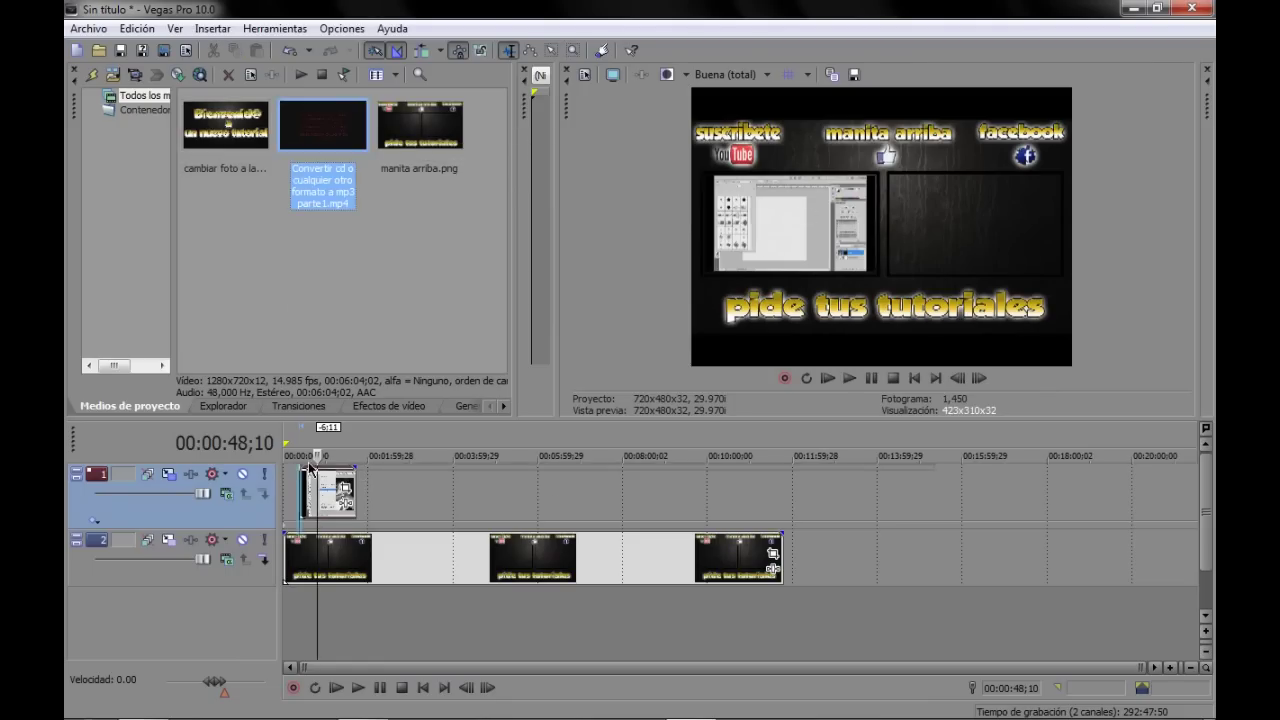
{"action": "left_click_drag", "start_coordinate": [265, 614], "coordinate": [291, 628]}
{"action": "left_click_drag", "start_coordinate": [320, 125], "coordinate": [305, 607]}
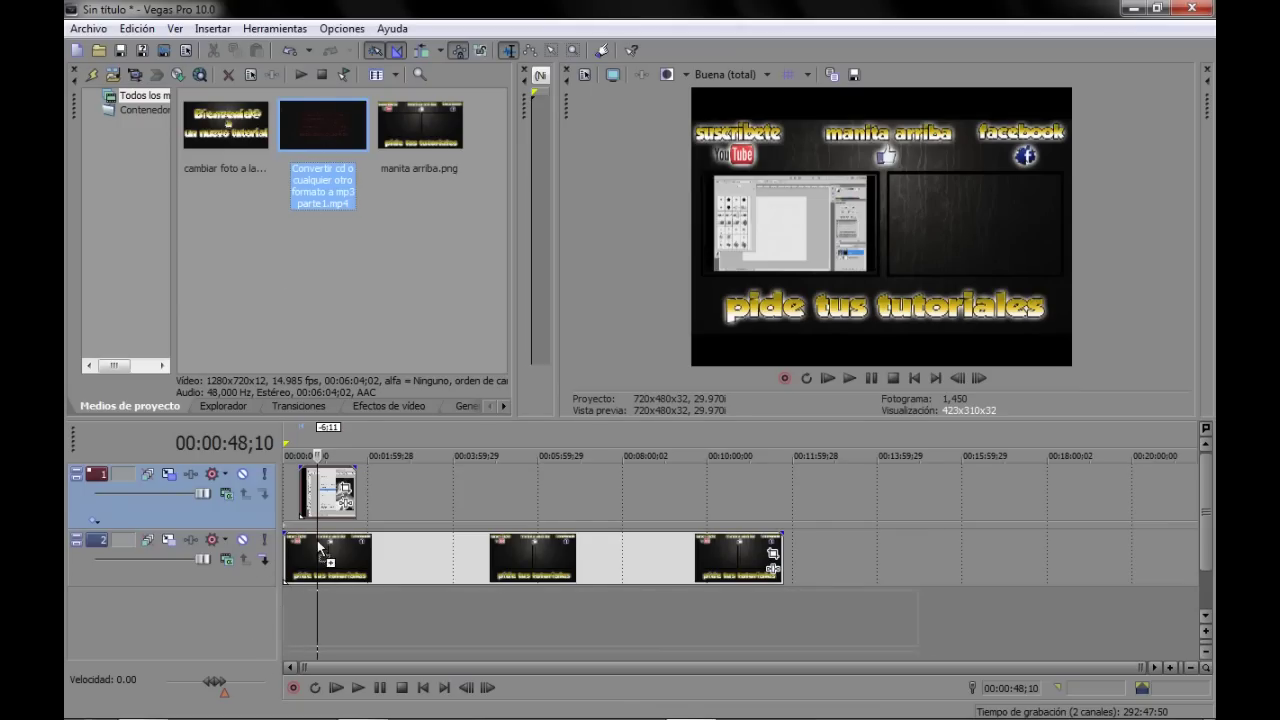
{"action": "right_click", "coordinate": [200, 576]}
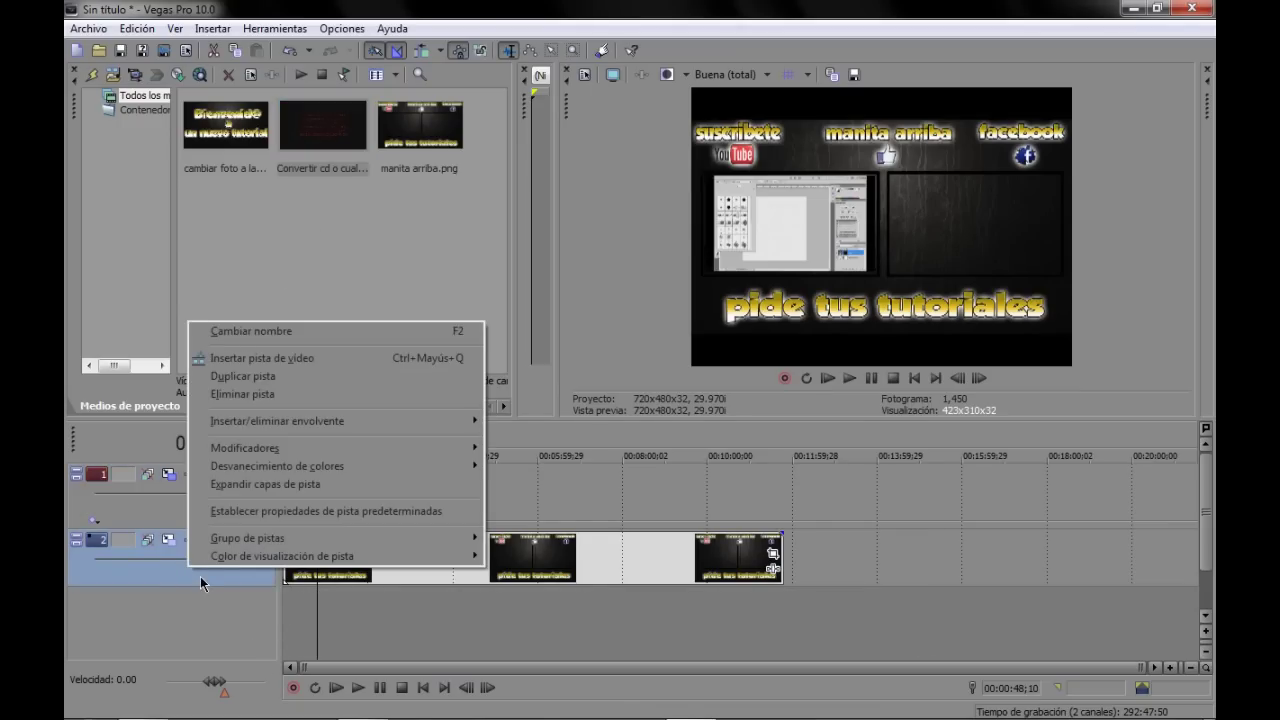
{"action": "left_click", "coordinate": [315, 359]}
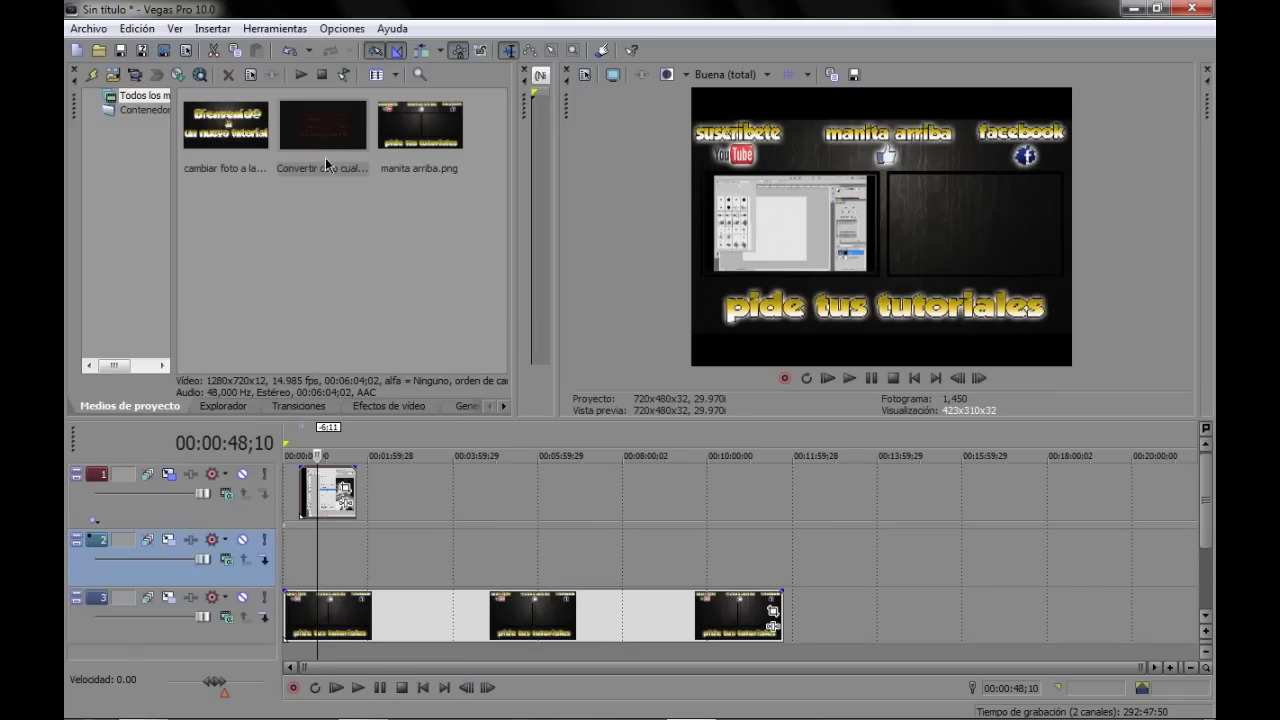
{"action": "left_click_drag", "start_coordinate": [322, 125], "coordinate": [297, 557]}
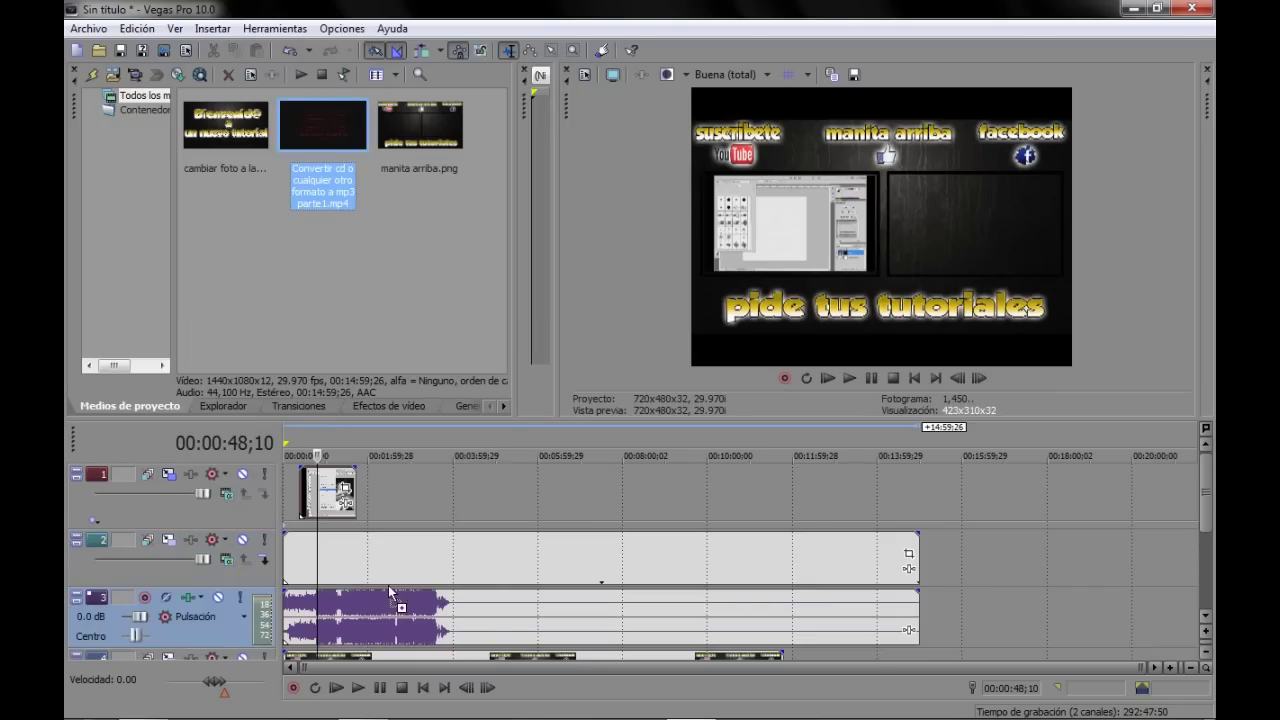
- Delete the tutorial's audio and track, then trim track 2's clip to one short excerpt near 00:02:50;16
{"action": "left_click", "coordinate": [485, 564]}
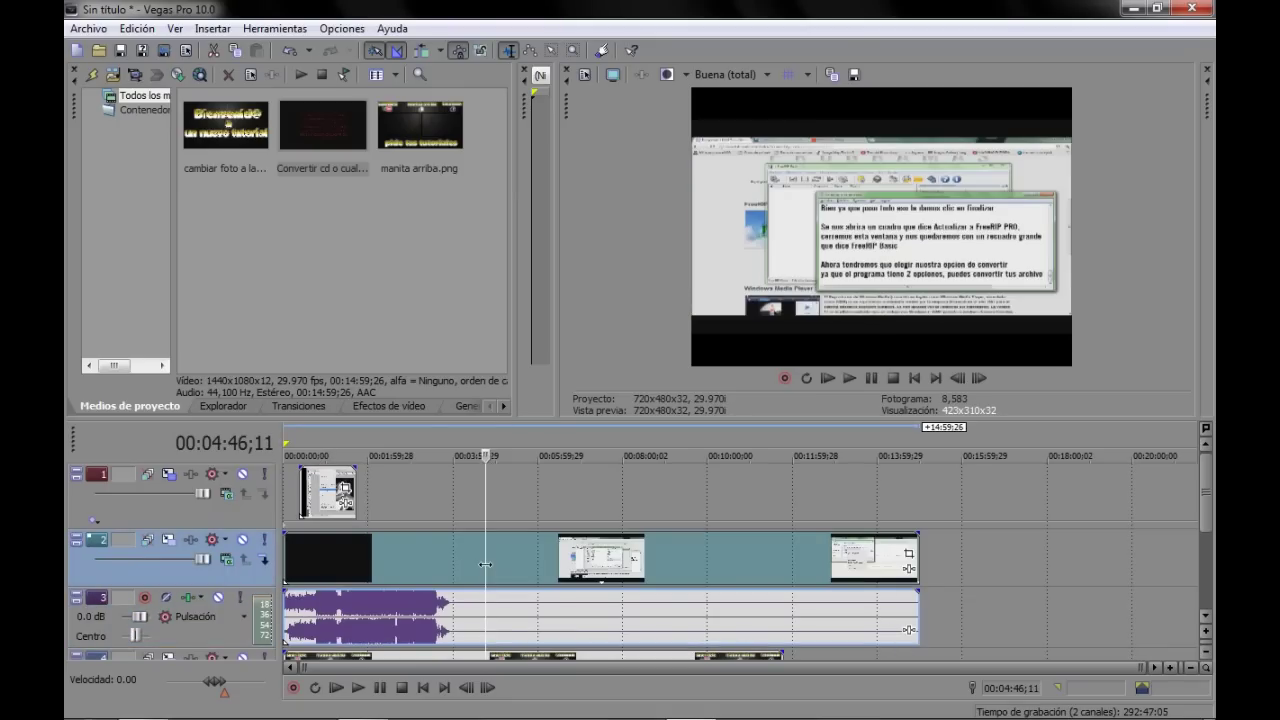
{"action": "left_click", "coordinate": [513, 625]}
{"action": "key", "text": "Delete"}
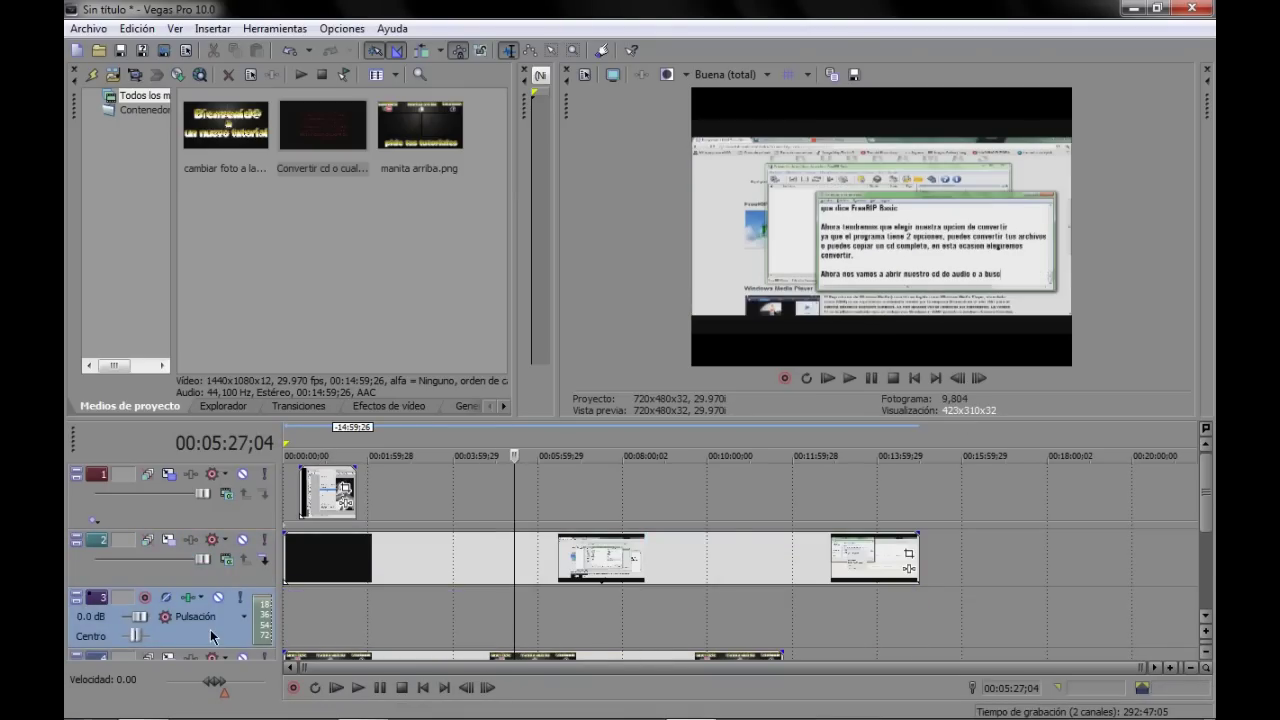
{"action": "key", "text": "Delete"}
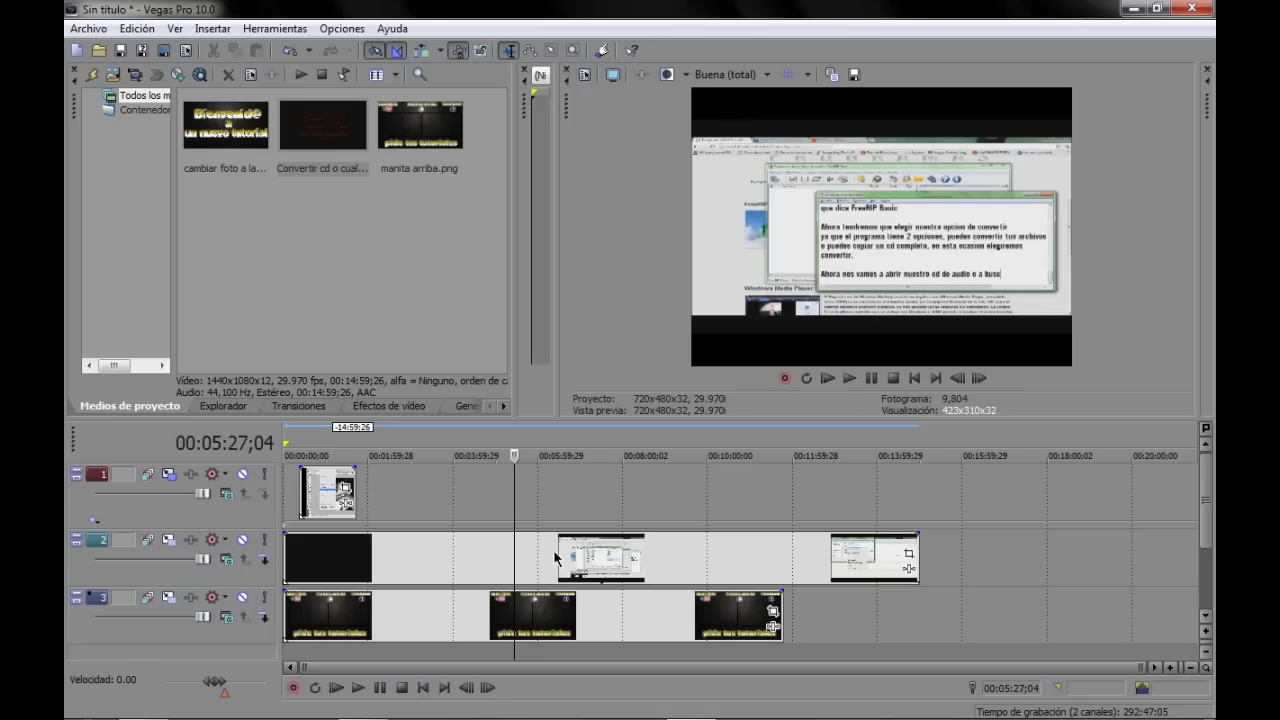
{"action": "left_click", "coordinate": [555, 560]}
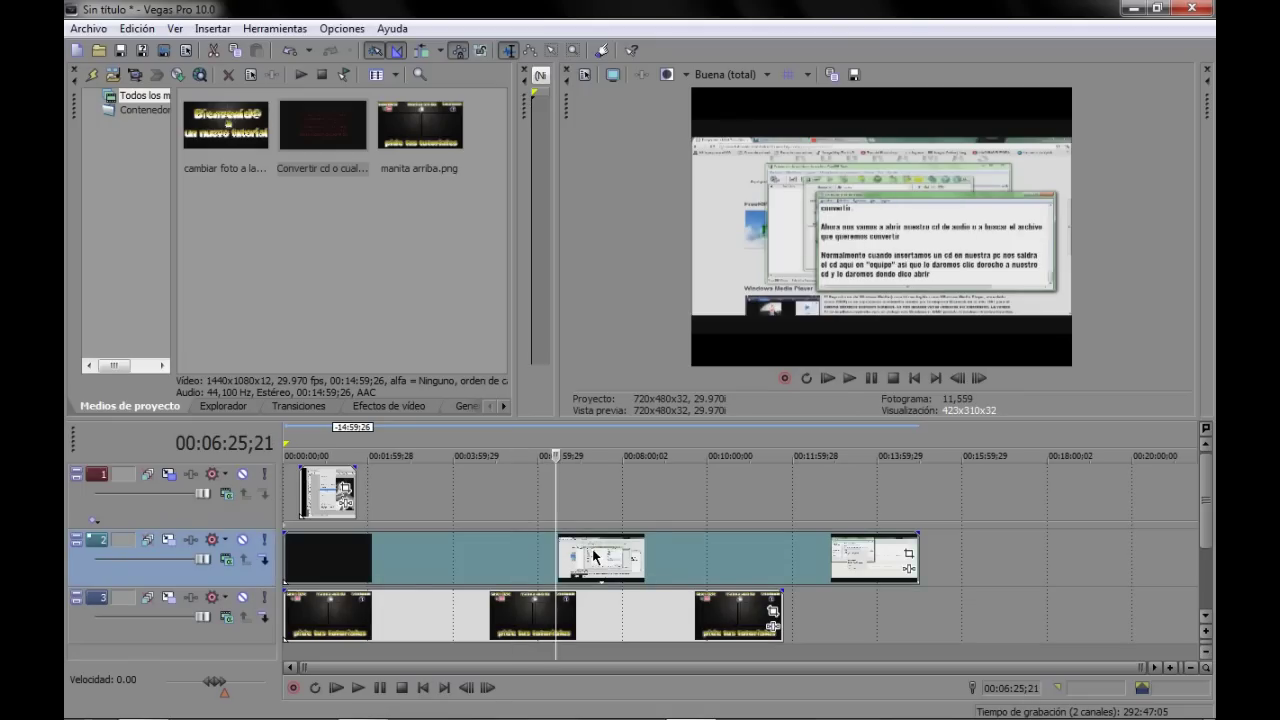
{"action": "left_click", "coordinate": [405, 573]}
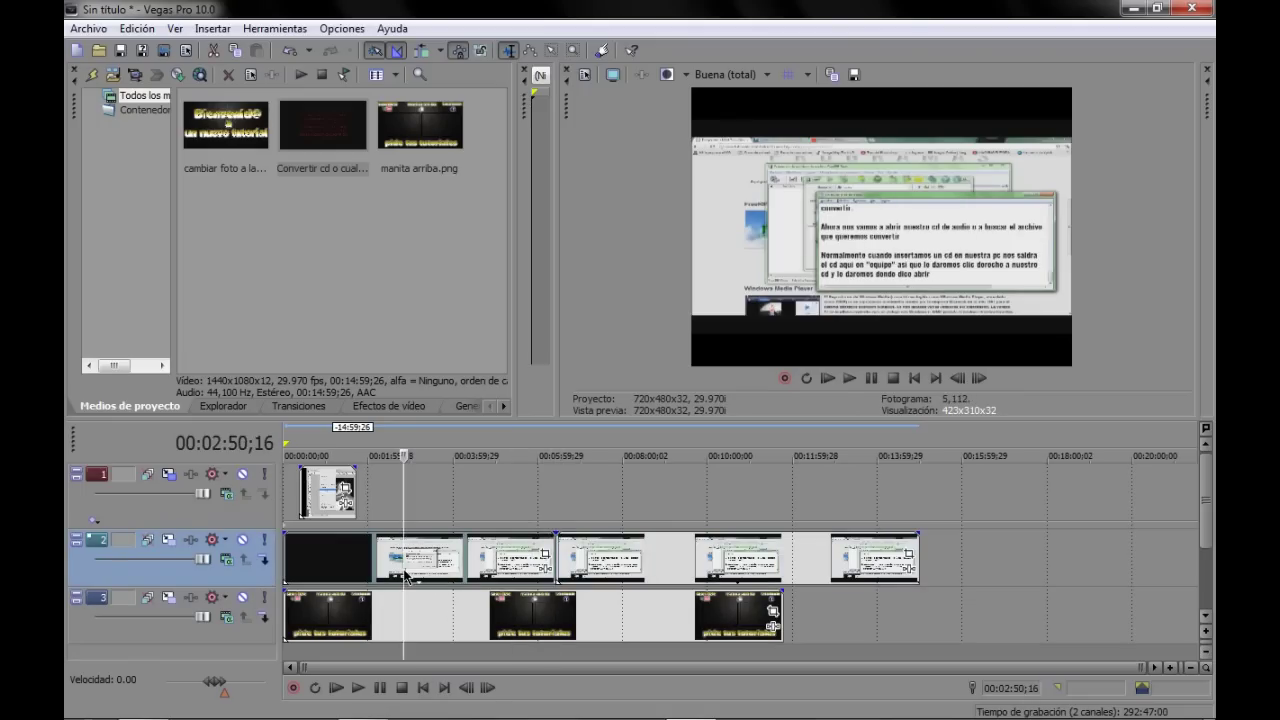
{"action": "key", "text": "Delete"}
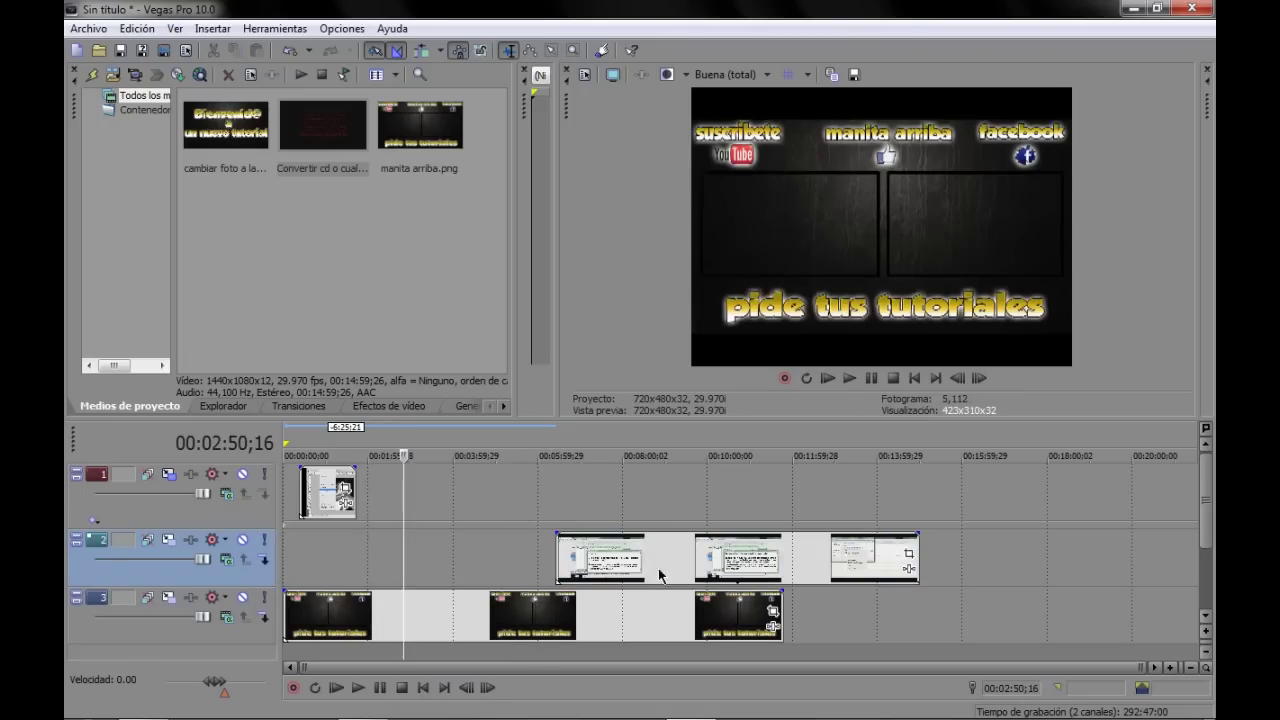
{"action": "left_click", "coordinate": [680, 565]}
{"action": "left_click", "coordinate": [774, 568]}
{"action": "key", "text": "Delete"}
{"action": "mouse_move", "coordinate": [609, 561]}
{"action": "left_mouse_down"}
{"action": "mouse_move", "coordinate": [615, 532]}
{"action": "mouse_move", "coordinate": [614, 545]}
{"action": "left_mouse_up"}
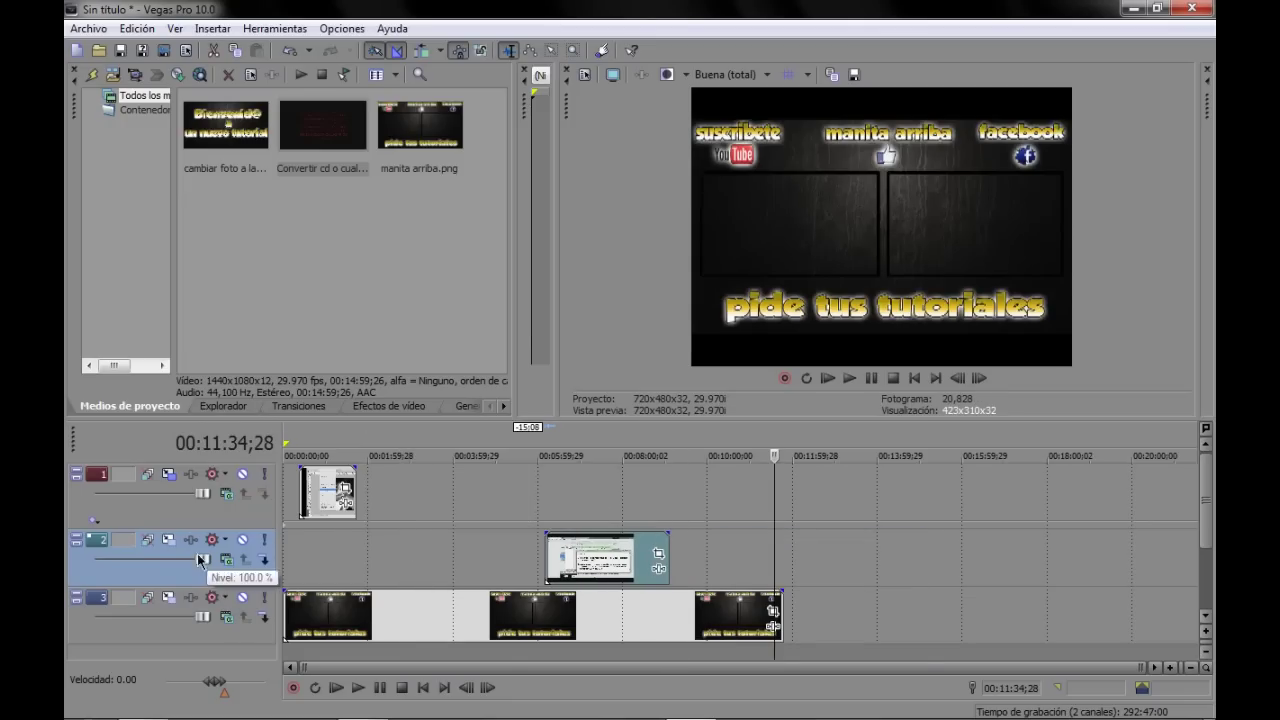
{"action": "left_click", "coordinate": [148, 540]}
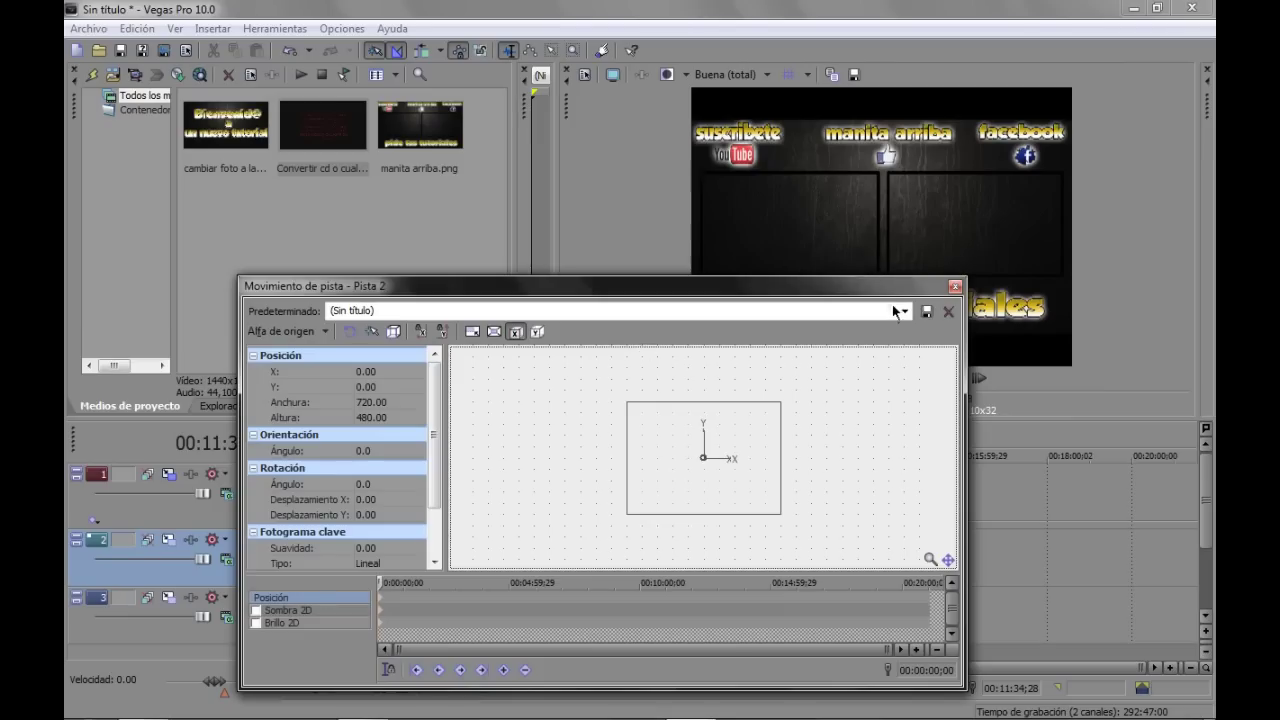
- Apply the 'lado derecho' preset so track 2's video fits the banner's right frame at 320.80 × 213.87
{"action": "left_click", "coordinate": [904, 311]}
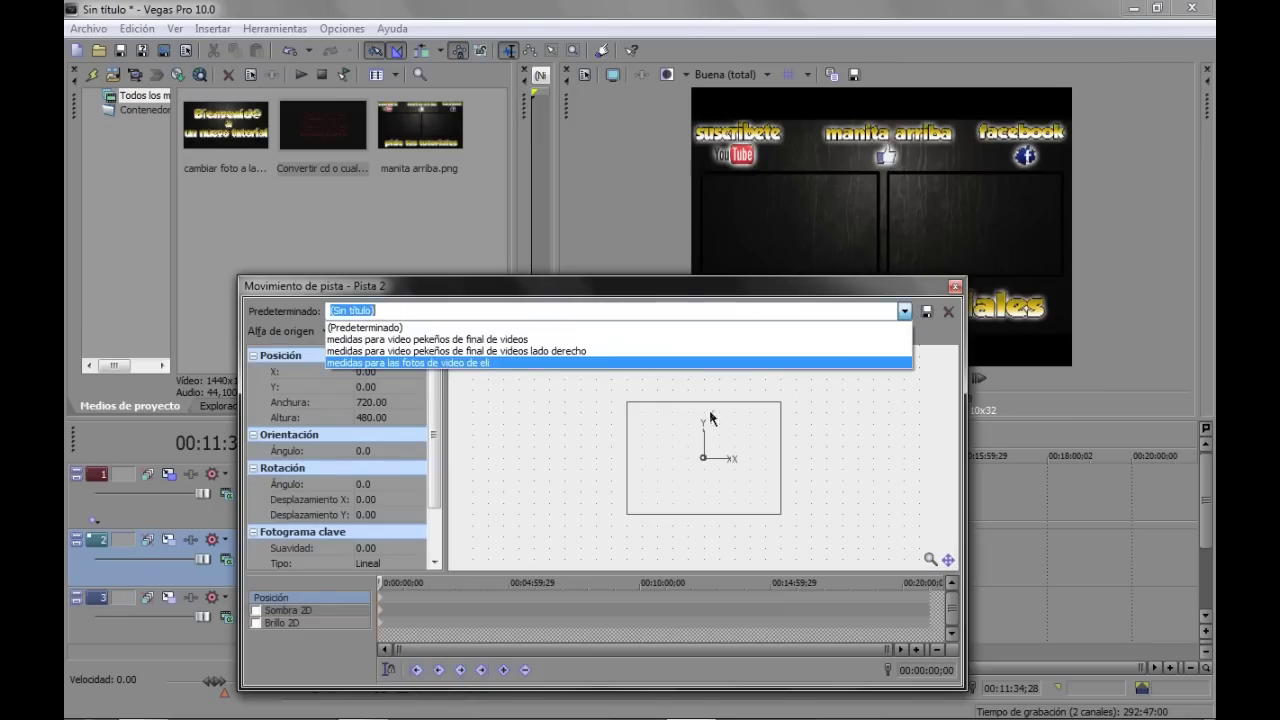
{"action": "left_click", "coordinate": [603, 352]}
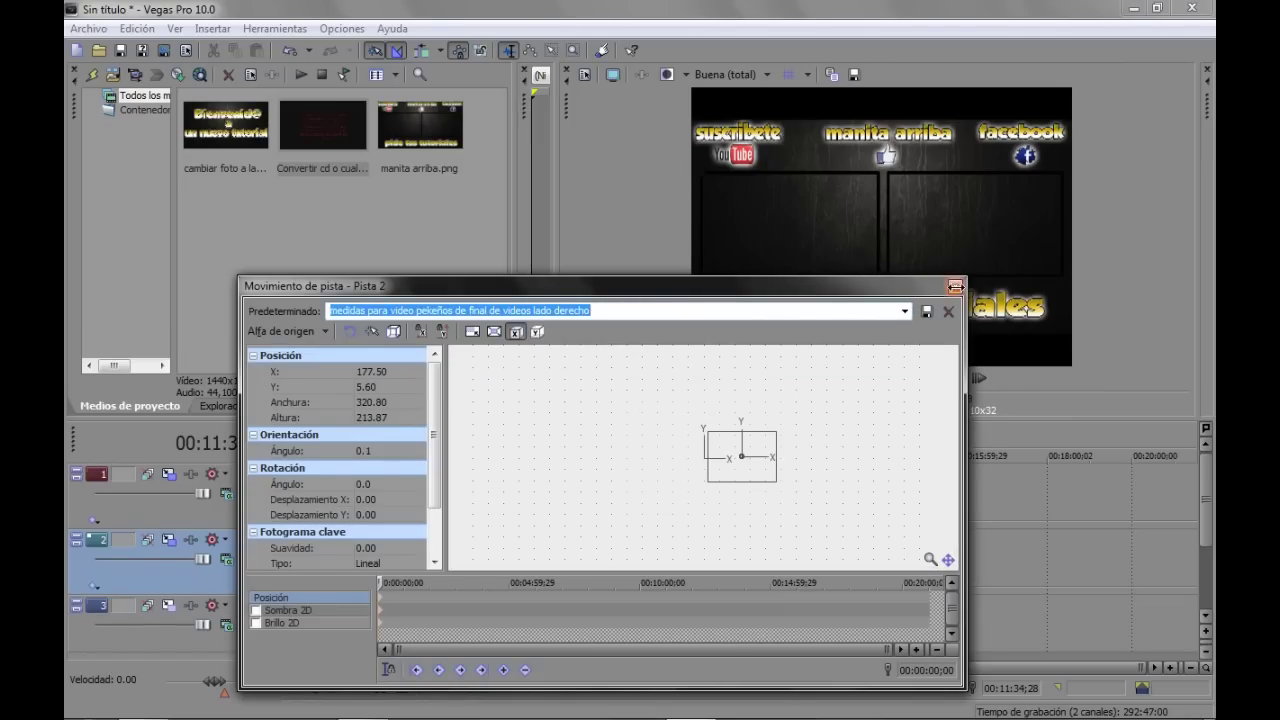
{"action": "left_click", "coordinate": [955, 286]}
{"action": "left_click", "coordinate": [590, 618]}
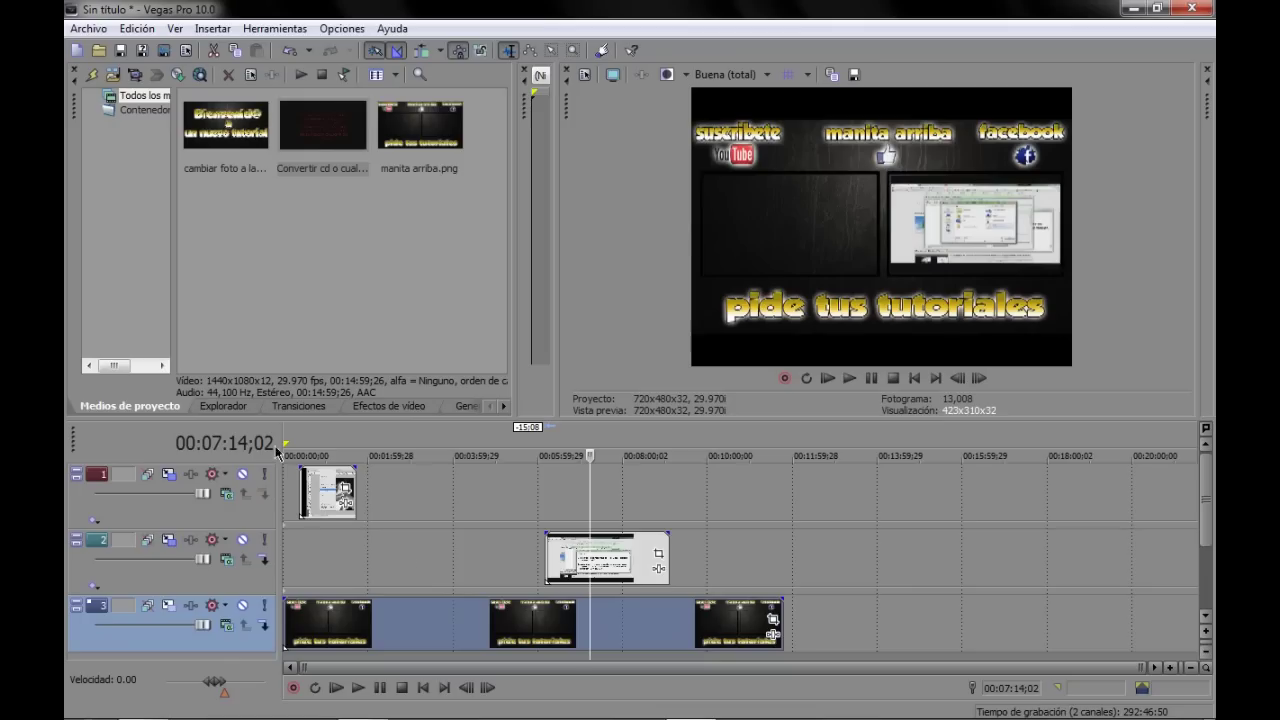
- Move the short clip from track 1 to track 2 and back, previewing the project from the start
{"action": "left_click", "coordinate": [257, 521]}
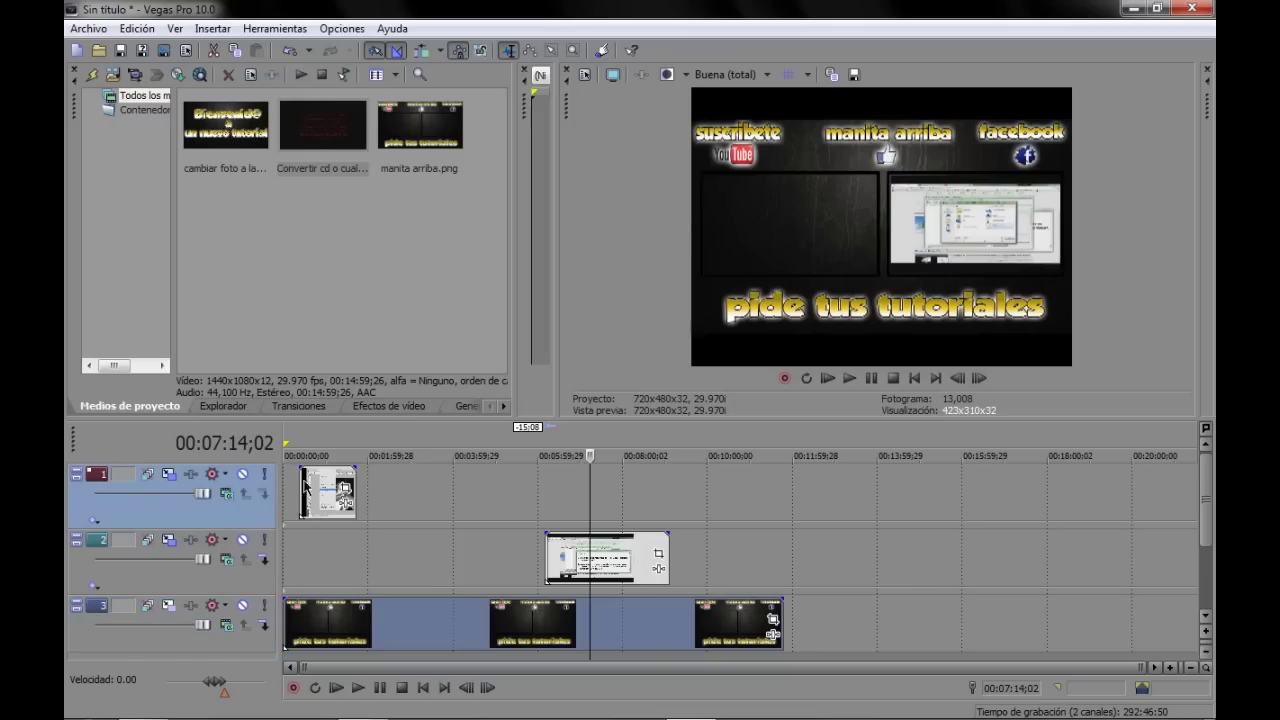
{"action": "mouse_move", "coordinate": [317, 487]}
{"action": "left_mouse_down"}
{"action": "mouse_move", "coordinate": [327, 553]}
{"action": "mouse_move", "coordinate": [297, 572]}
{"action": "left_mouse_up"}
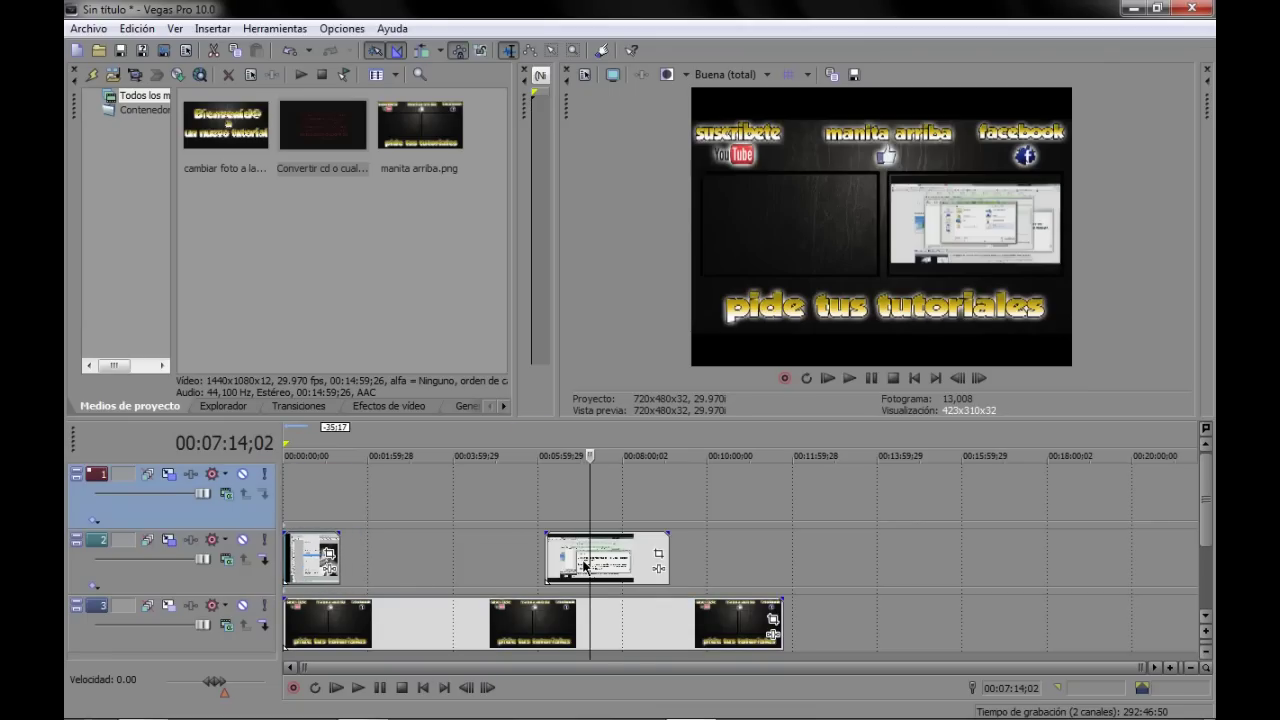
{"action": "left_click", "coordinate": [317, 640]}
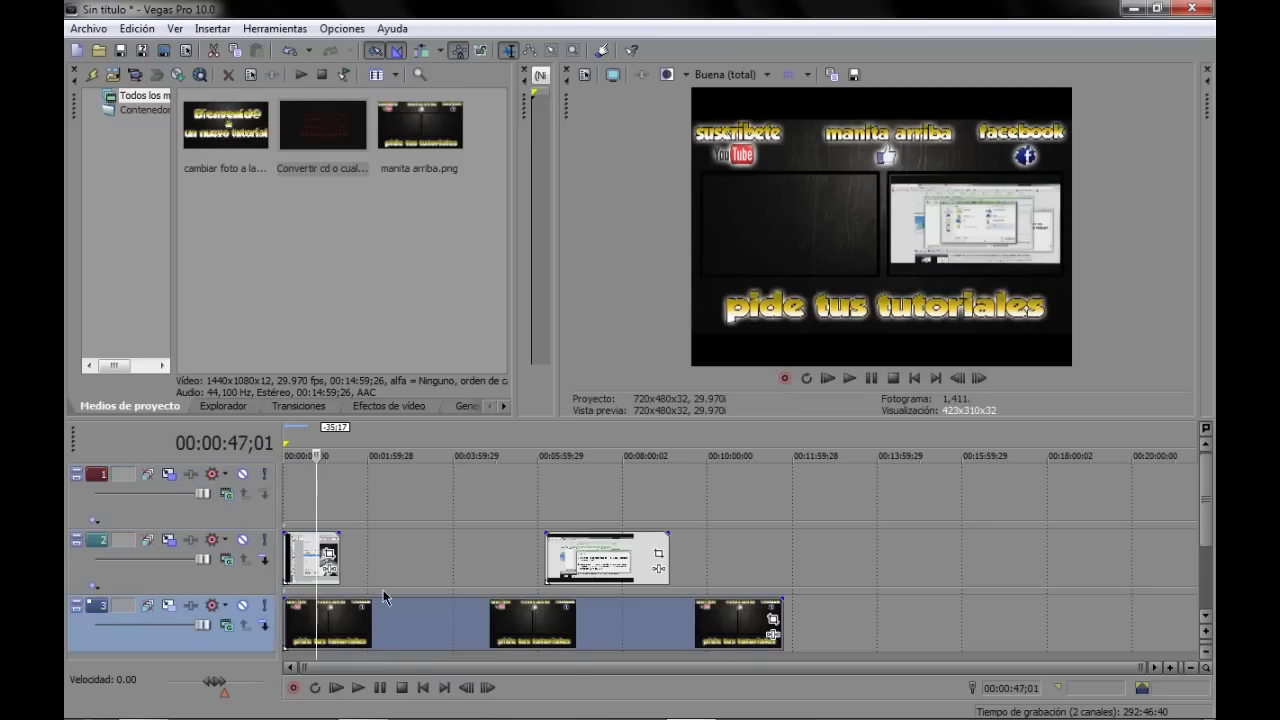
{"action": "left_click", "coordinate": [335, 688]}
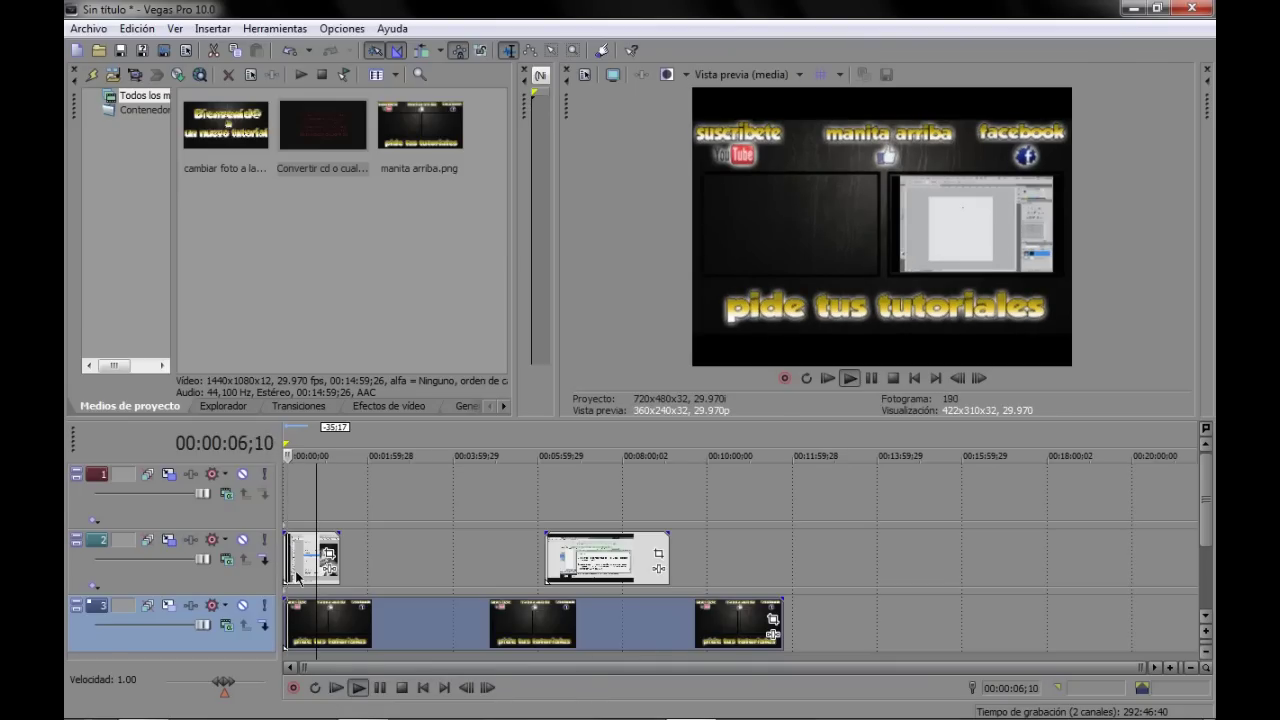
{"action": "left_click_drag", "start_coordinate": [305, 560], "coordinate": [305, 494]}
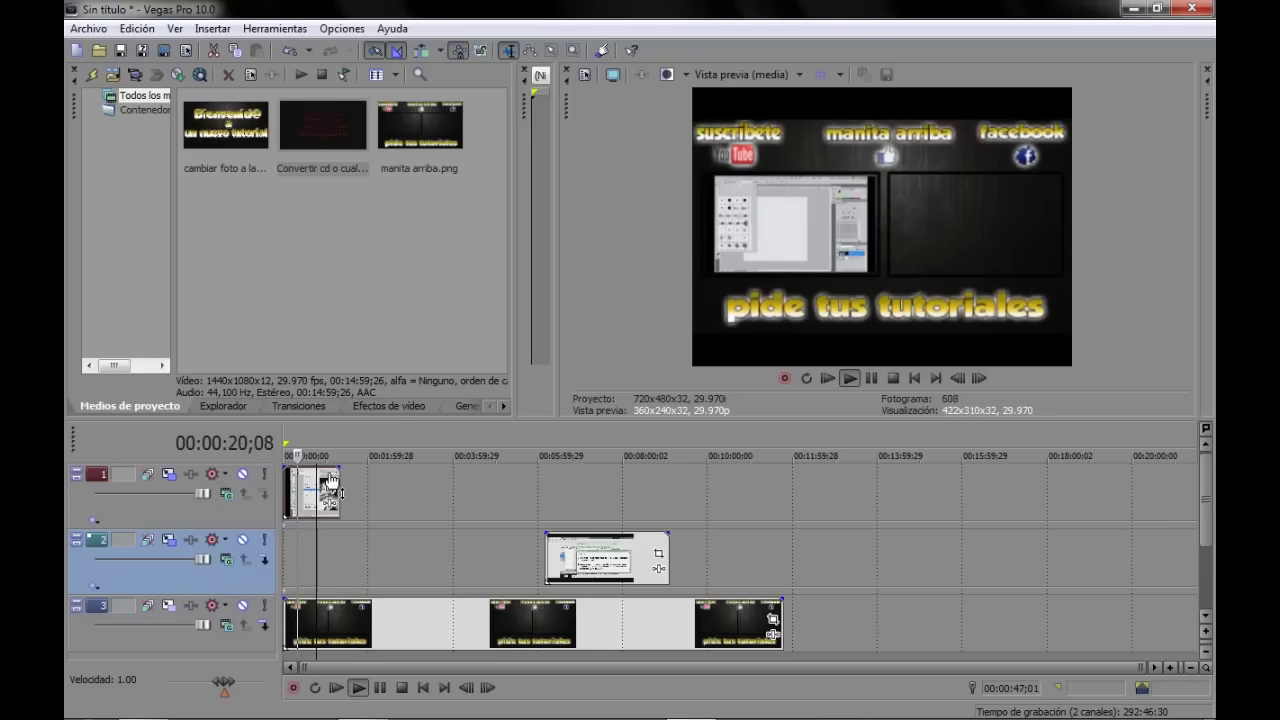
- Start track 2's clip at 0:00 and stretch both tutorial clips to the banner's end, then preview
{"action": "left_click_drag", "start_coordinate": [341, 490], "coordinate": [780, 499]}
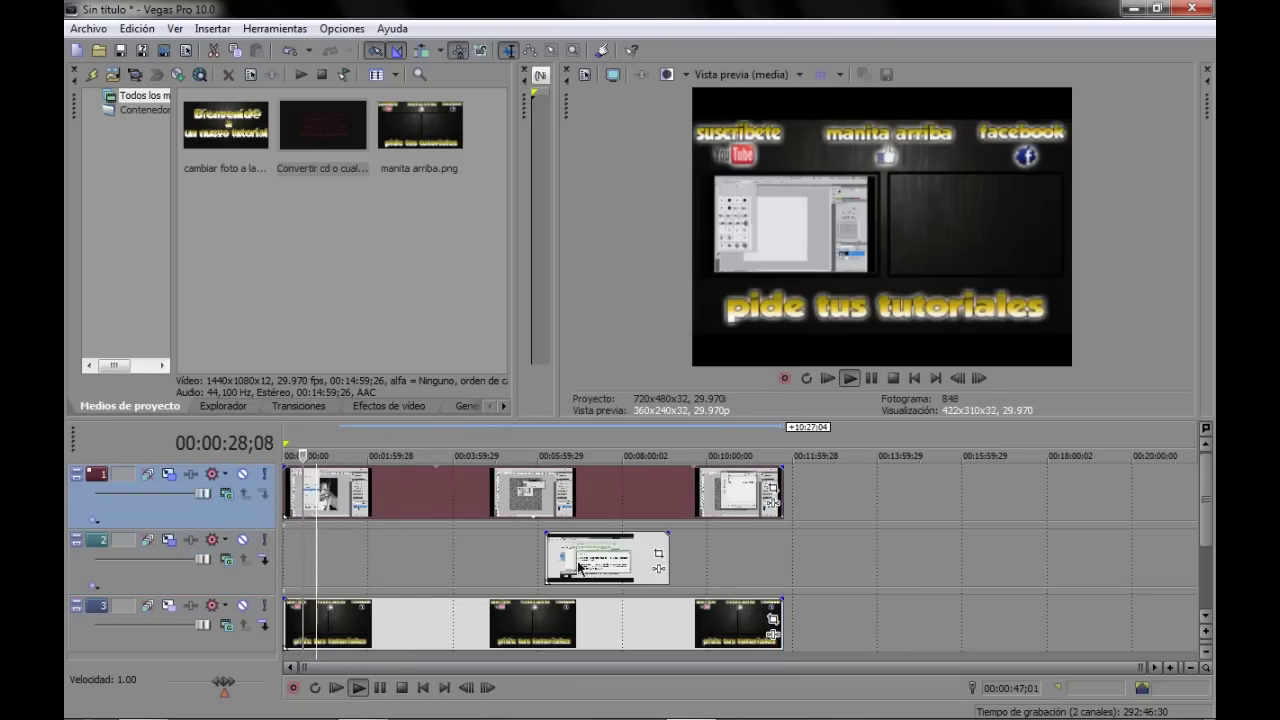
{"action": "left_click_drag", "start_coordinate": [556, 550], "coordinate": [296, 552]}
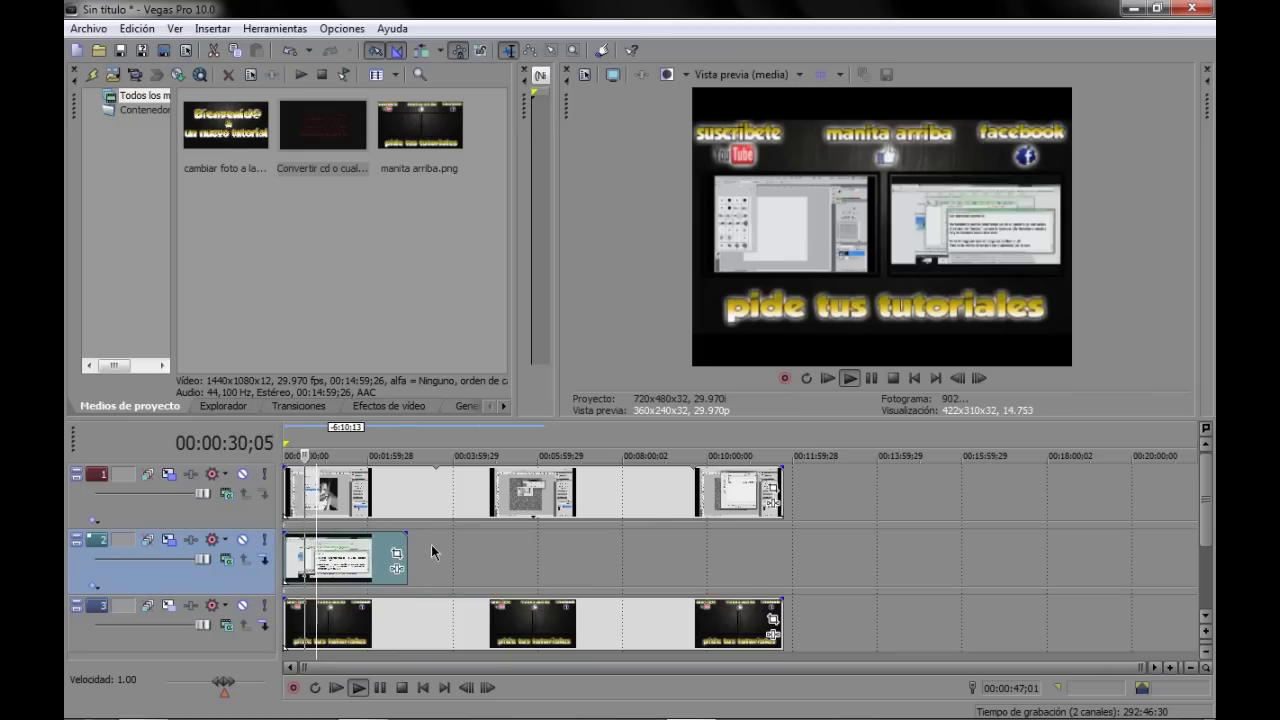
{"action": "left_click_drag", "start_coordinate": [405, 556], "coordinate": [782, 548]}
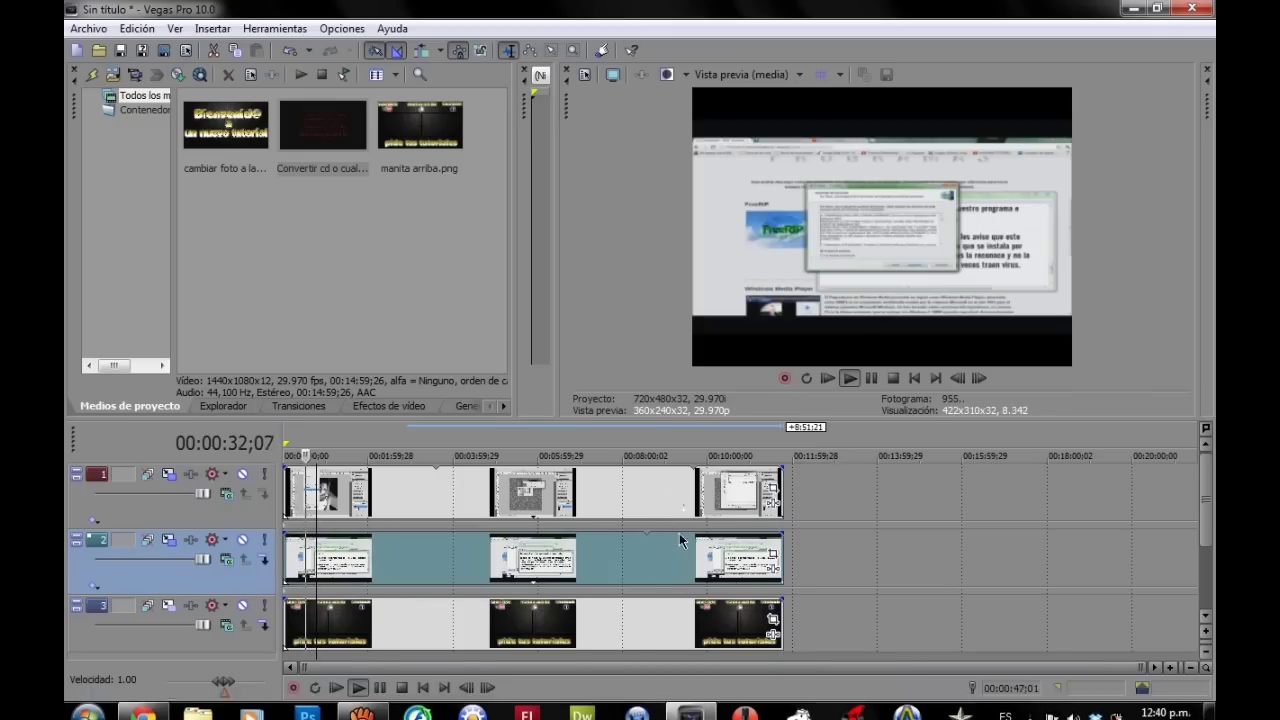
{"action": "left_click", "coordinate": [550, 558]}
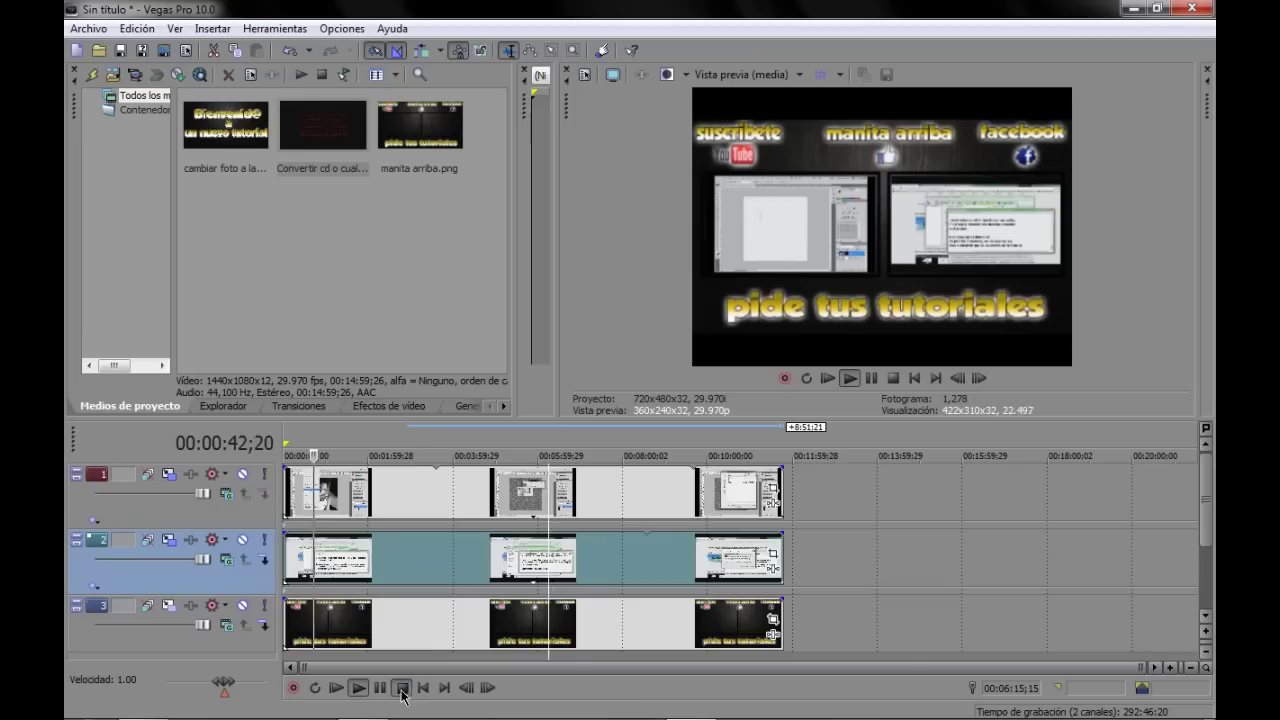
{"action": "key", "text": "space"}
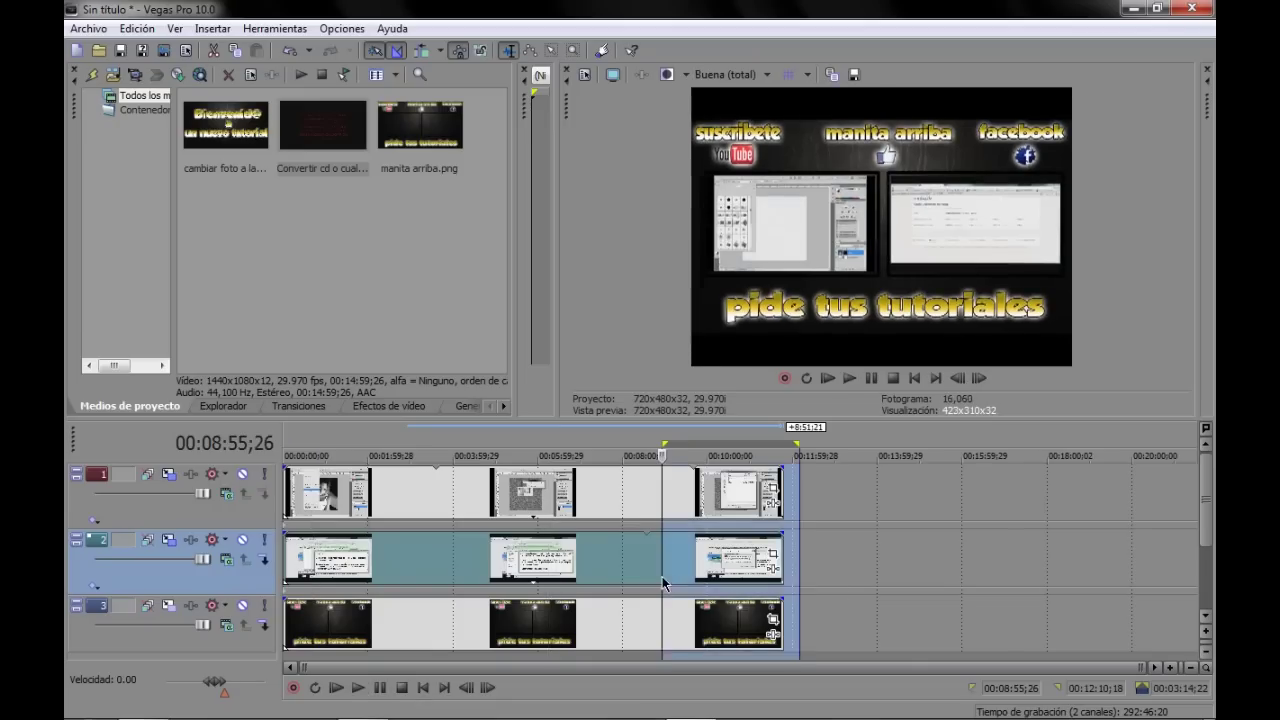
- Render the whole project to videodemuestra.mp4 with the MainConcept AVC/AAC YouTubeHD template
{"action": "left_click_drag", "start_coordinate": [767, 582], "coordinate": [286, 580]}
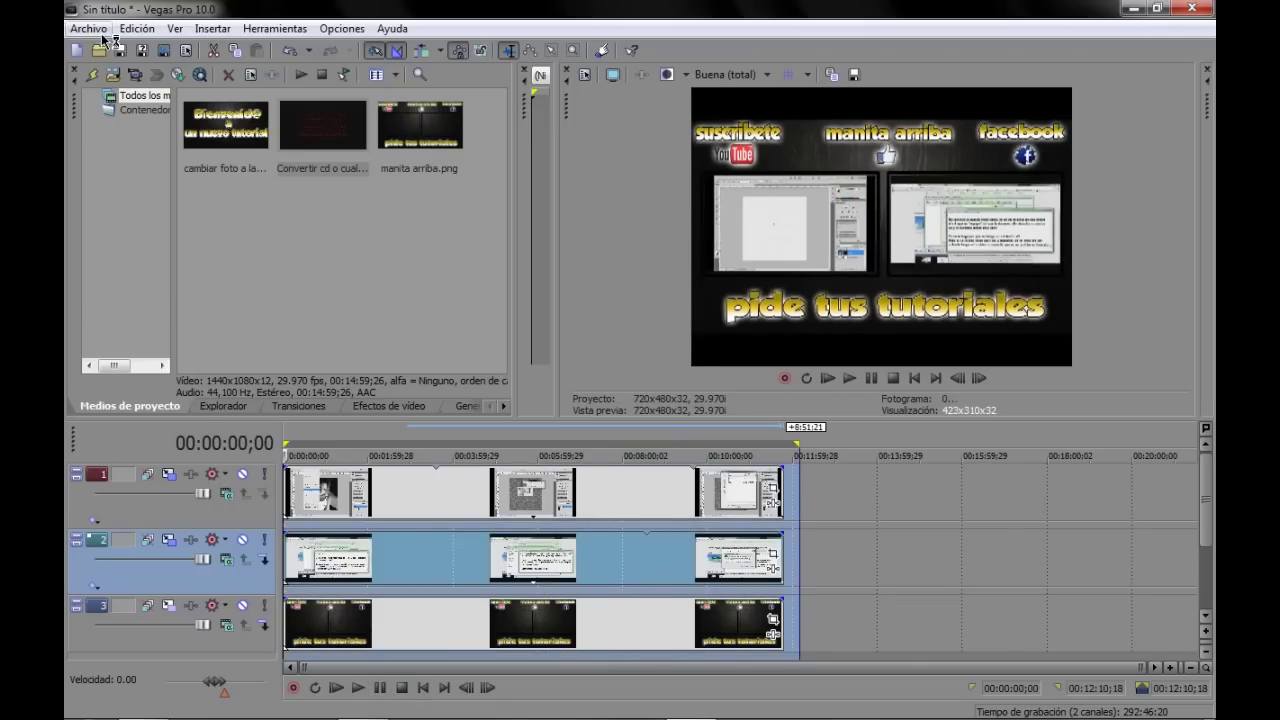
{"action": "left_click", "coordinate": [101, 30]}
{"action": "key", "text": "Right"}
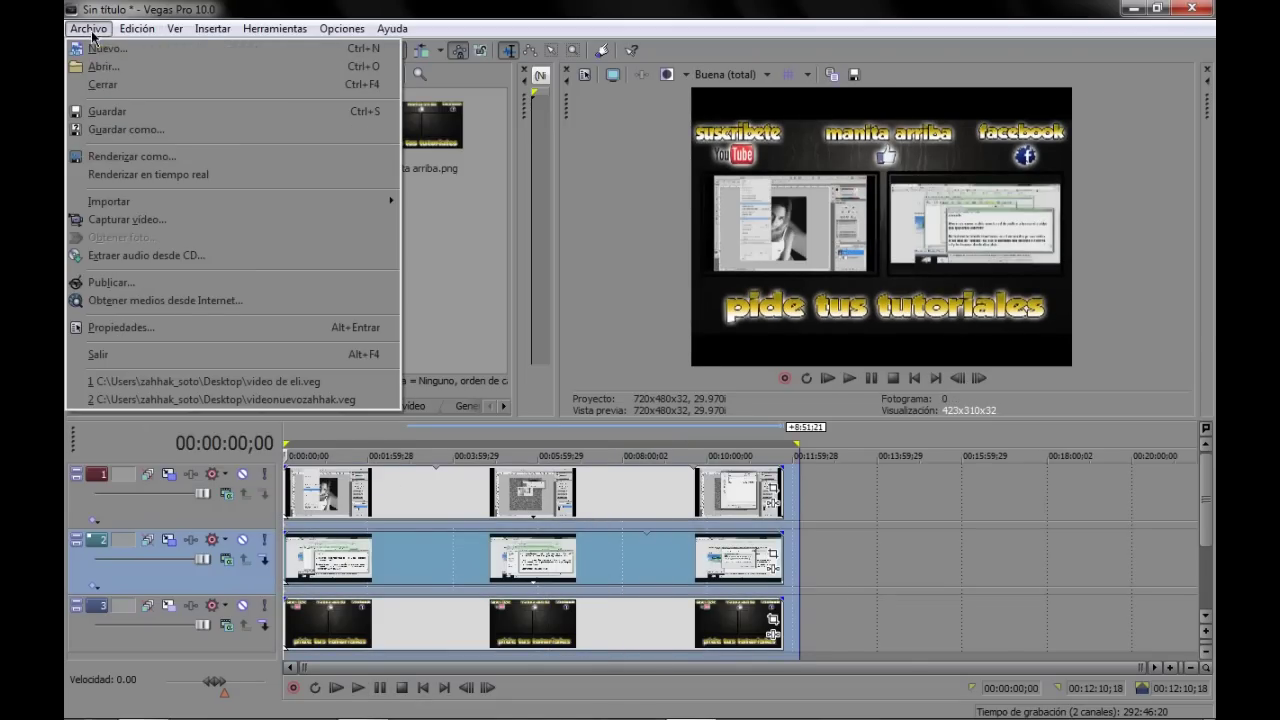
{"action": "left_click", "coordinate": [112, 149]}
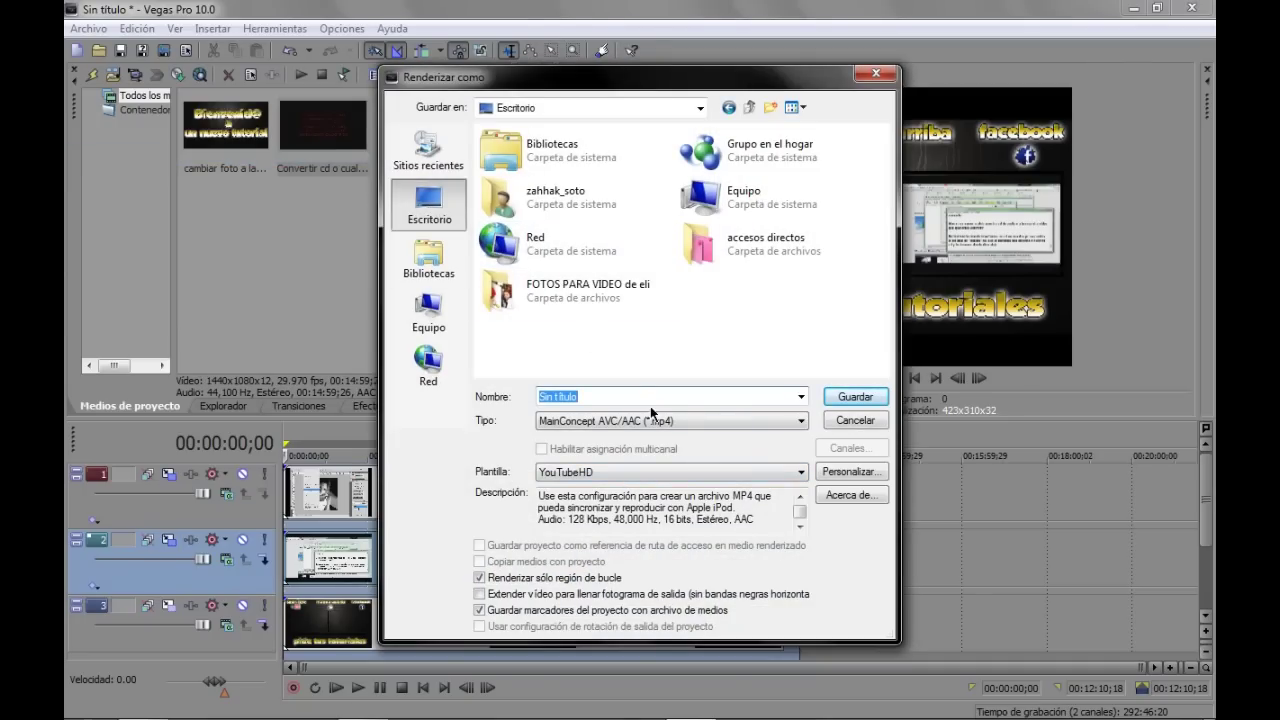
{"action": "type", "text": "video"}
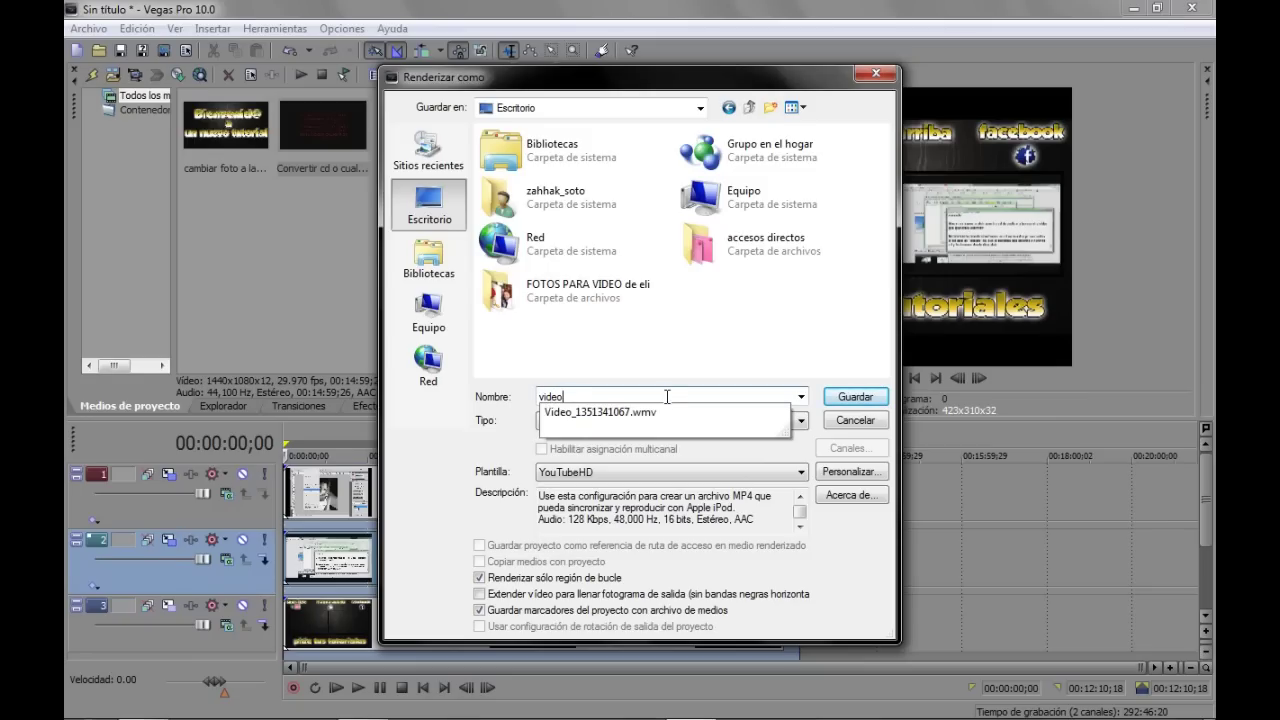
{"action": "type", "text": "demuestra"}
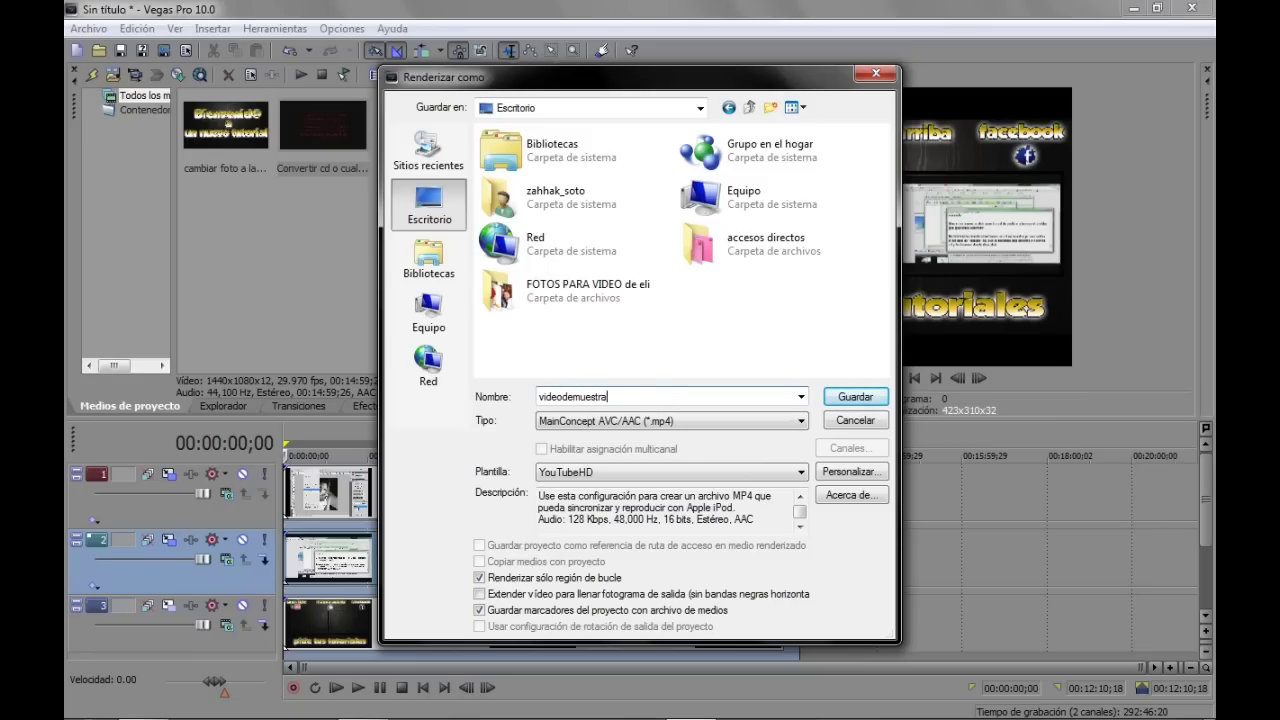
{"action": "left_click", "coordinate": [855, 397]}
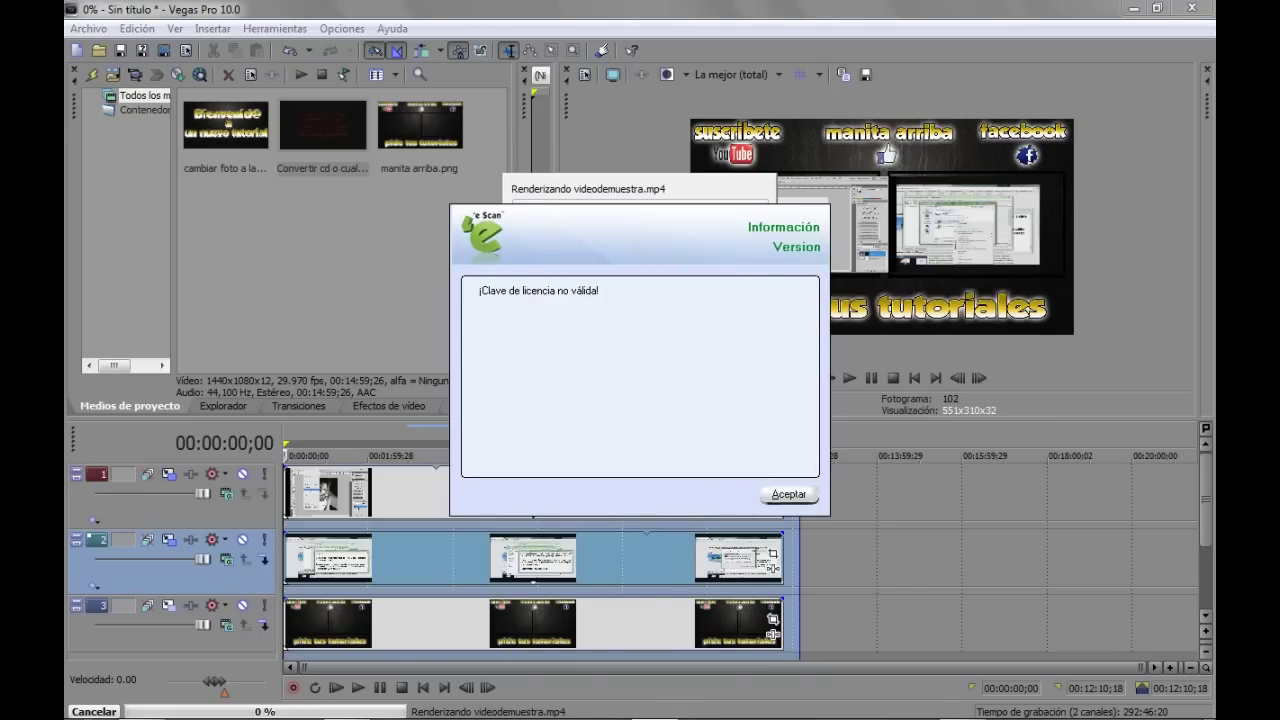
- Dismiss the eScan licence warning and the completed-render notice, then minimize Vegas Pro
{"action": "left_click", "coordinate": [797, 493]}
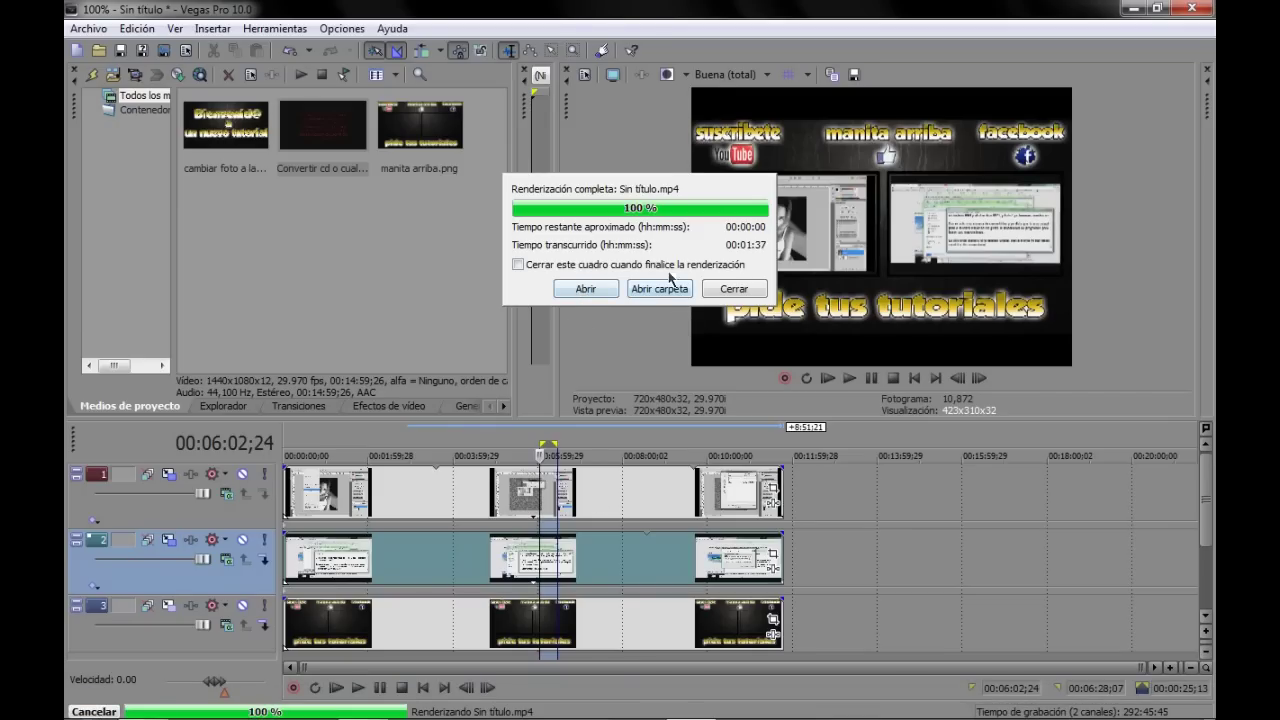
{"action": "left_click", "coordinate": [586, 289]}
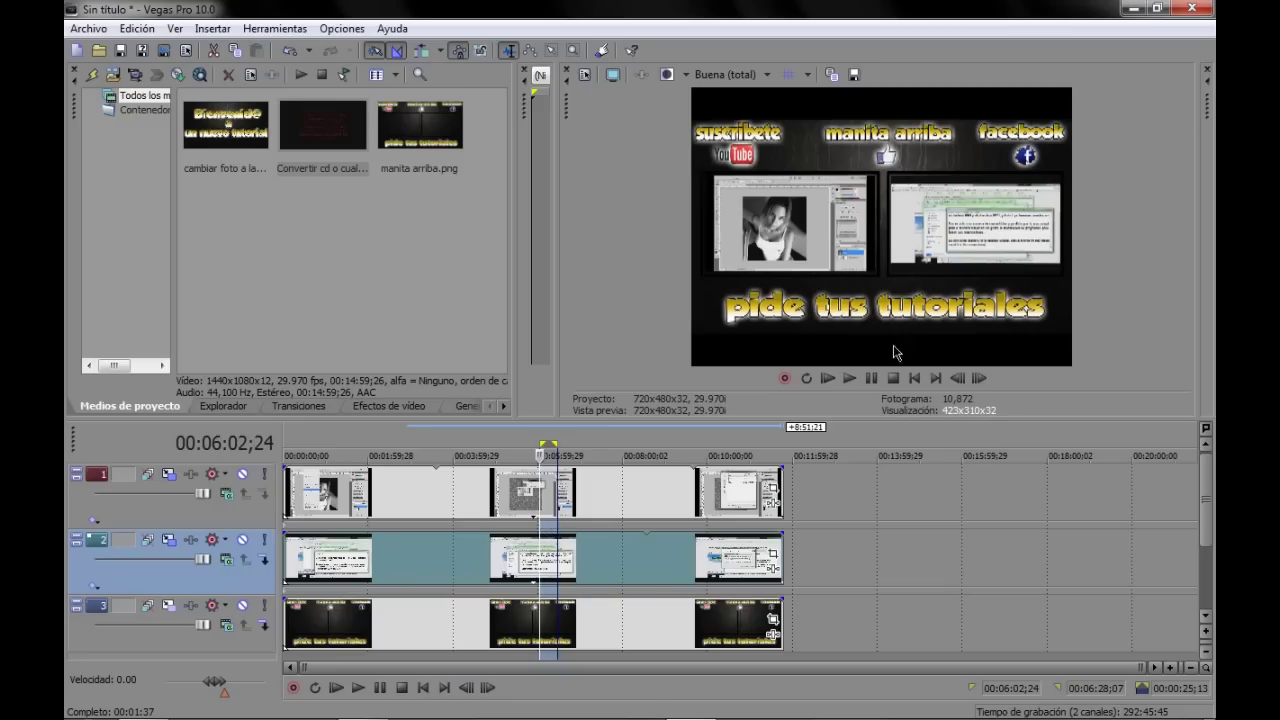
{"action": "left_click", "coordinate": [1133, 9]}
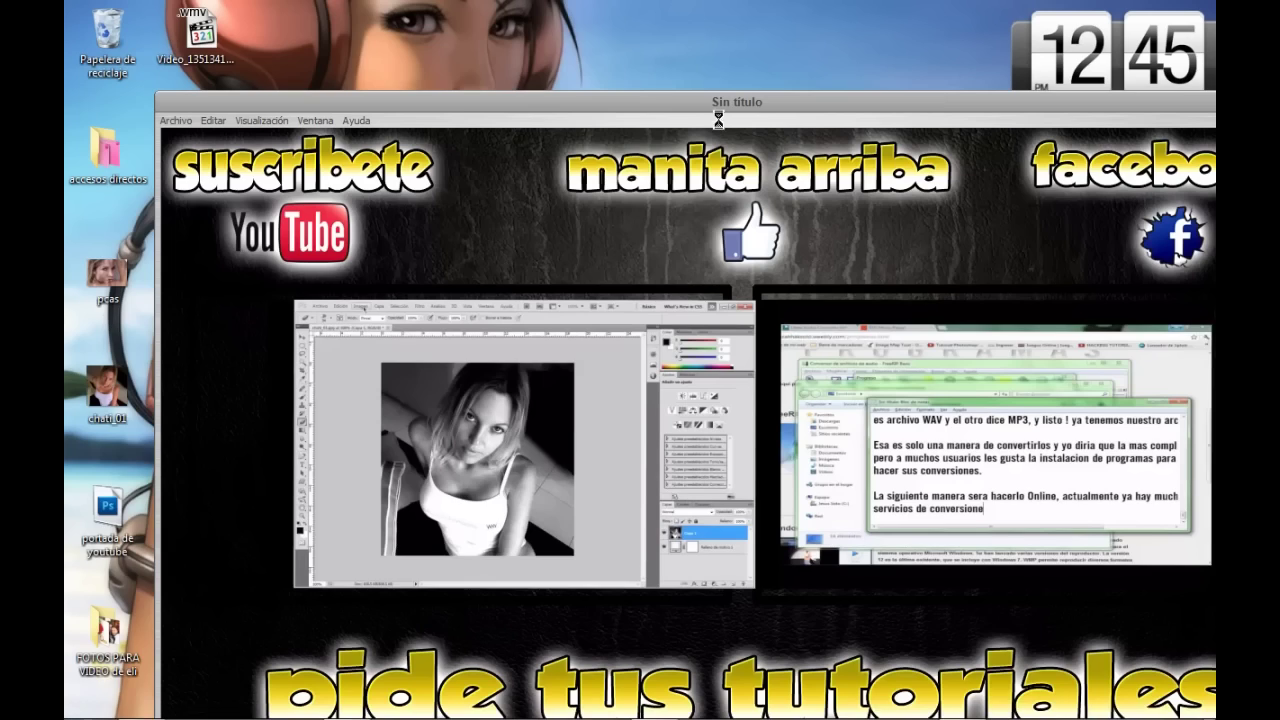
- Reposition and restore the QuickTime window, then play the rendered banner video
{"action": "left_click_drag", "start_coordinate": [718, 119], "coordinate": [612, 20]}
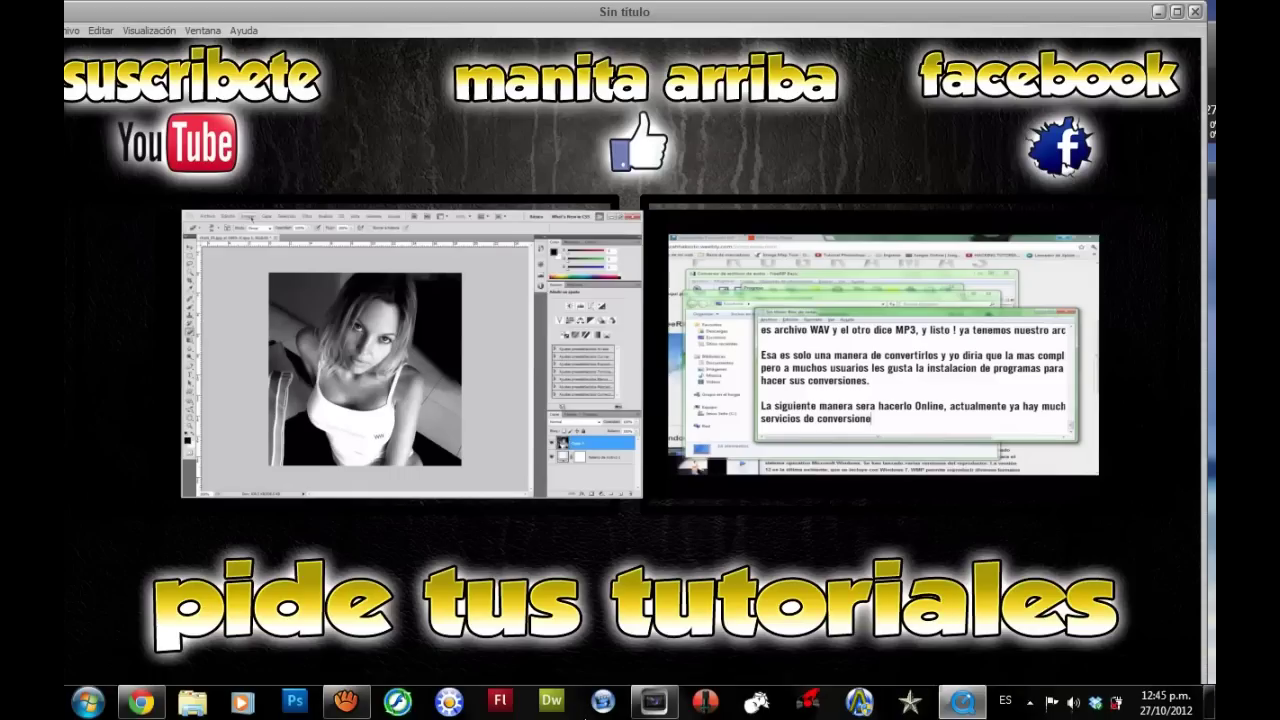
{"action": "left_click", "coordinate": [1176, 11]}
{"action": "left_click", "coordinate": [645, 698]}
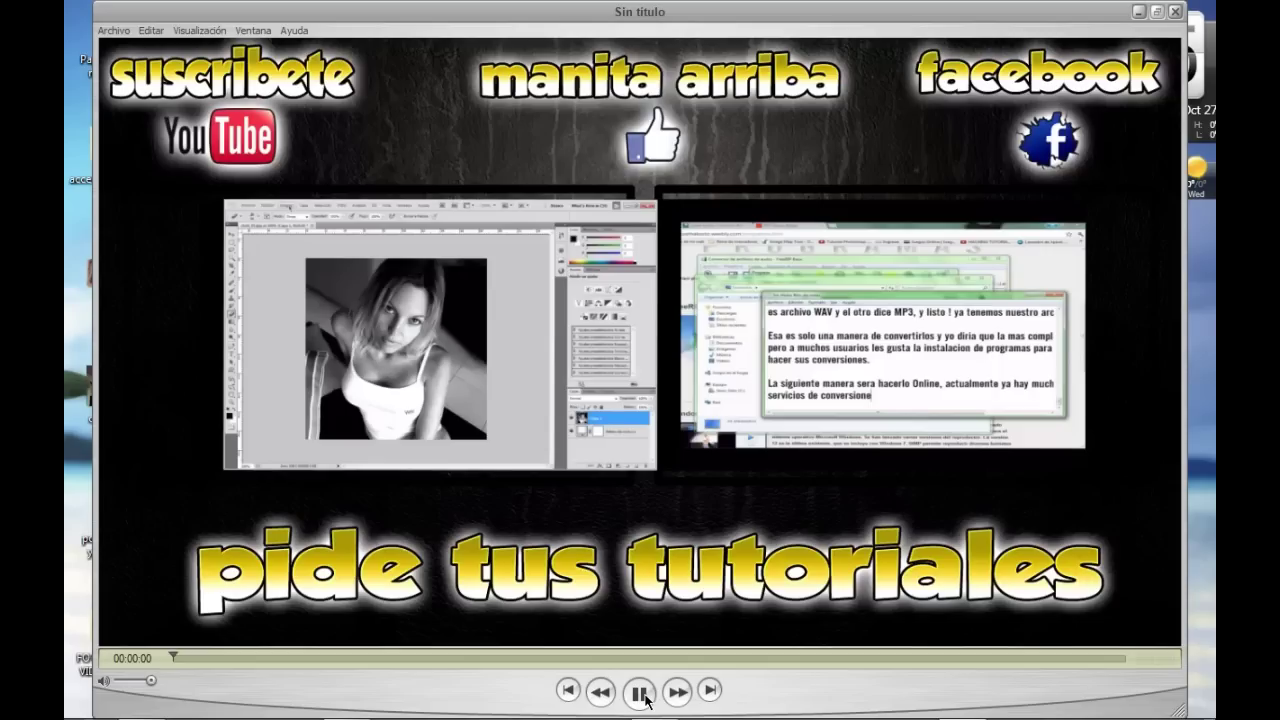